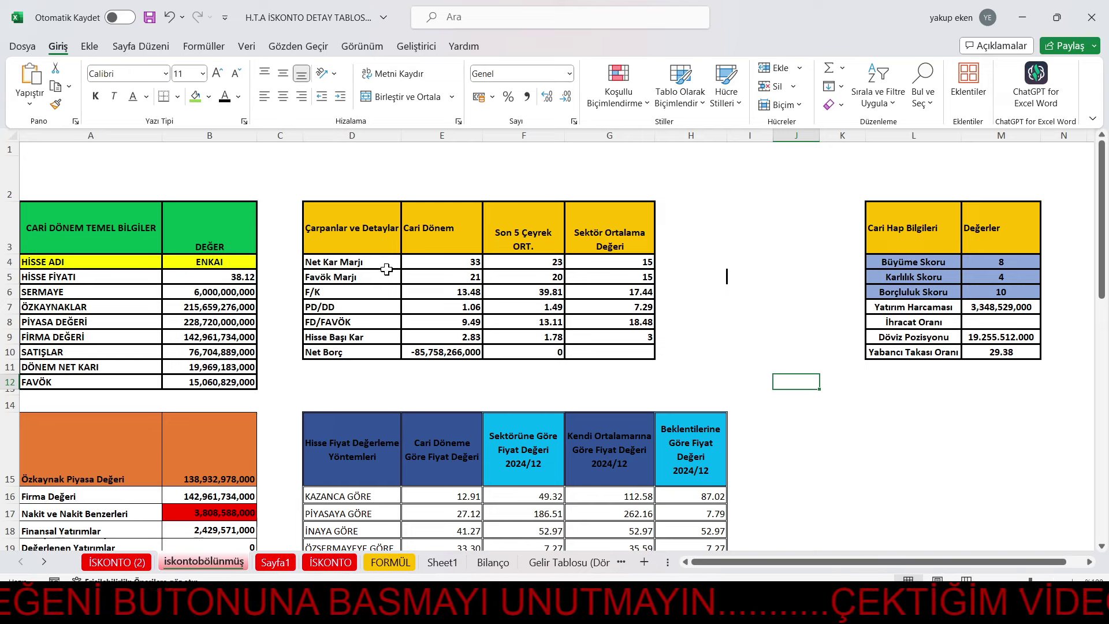
Compare the Cari Dönem multiples with the Son 5 Çeyrek averages, from Net Kar Marjı down to PD/DD
{"action": "left_click", "coordinate": [462, 260]}
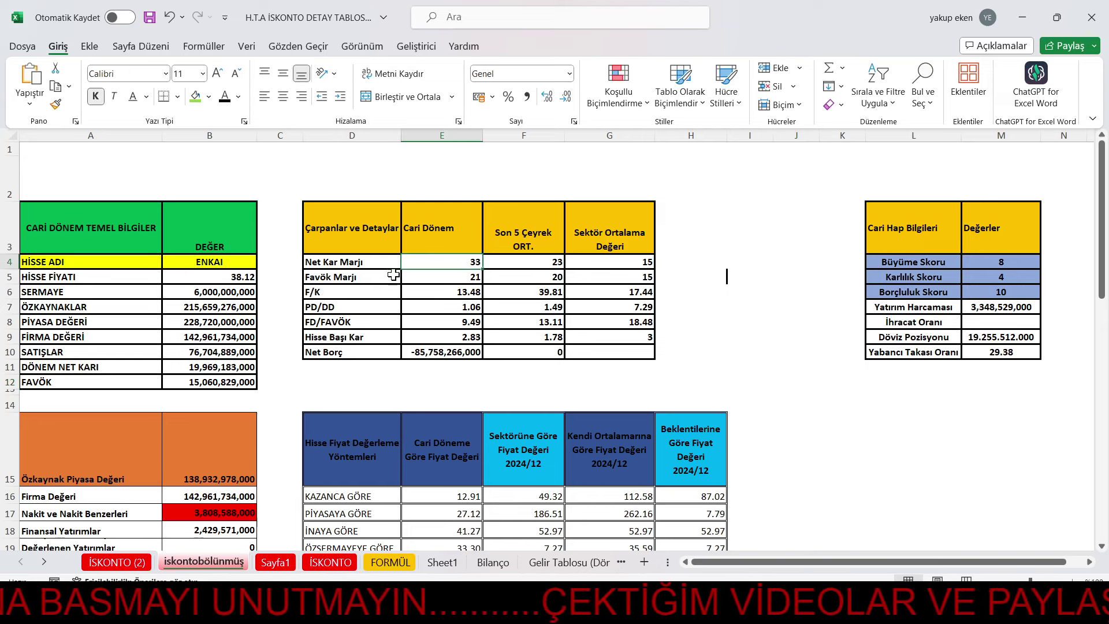
{"action": "left_click", "coordinate": [460, 276]}
{"action": "left_click", "coordinate": [456, 294]}
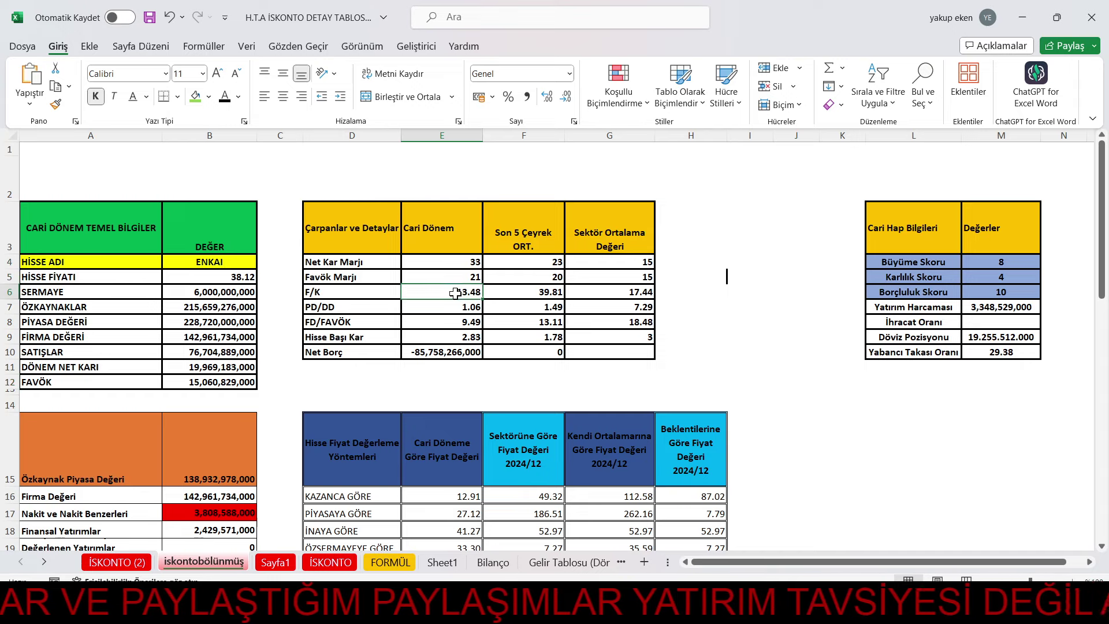
{"action": "left_click", "coordinate": [331, 306]}
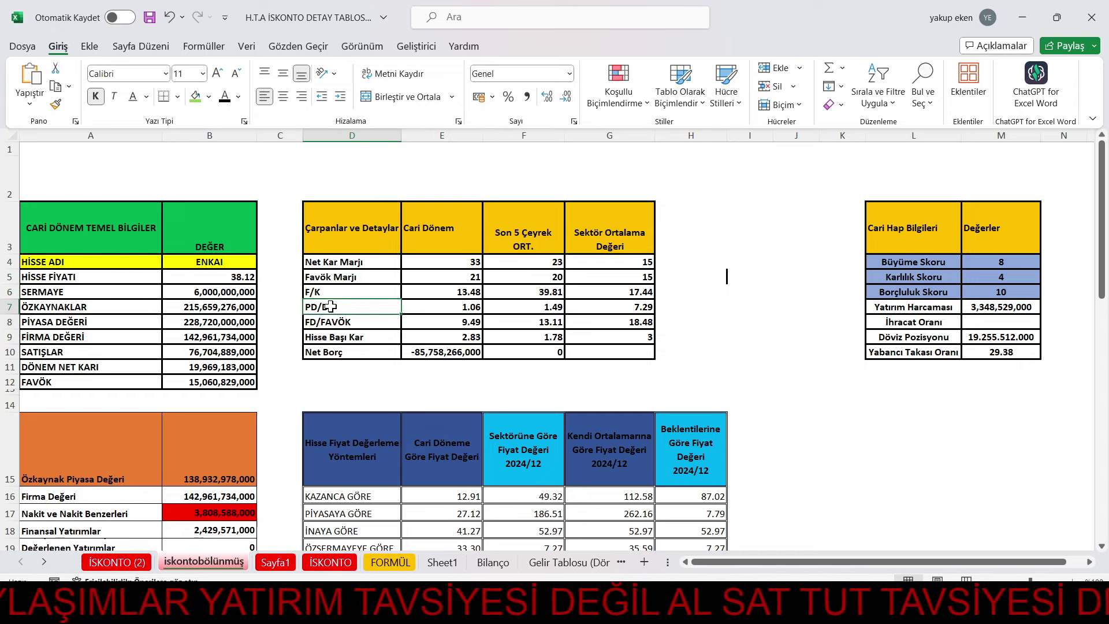
{"action": "left_click", "coordinate": [436, 309]}
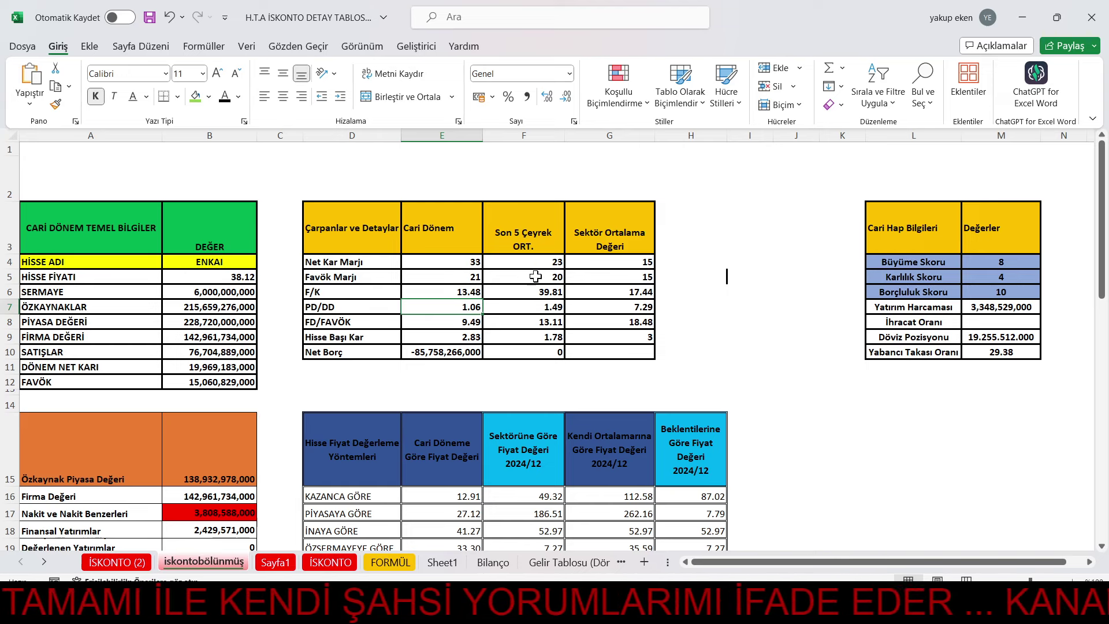
{"action": "left_click", "coordinate": [556, 264]}
{"action": "left_click", "coordinate": [544, 280]}
{"action": "left_click", "coordinate": [542, 295]}
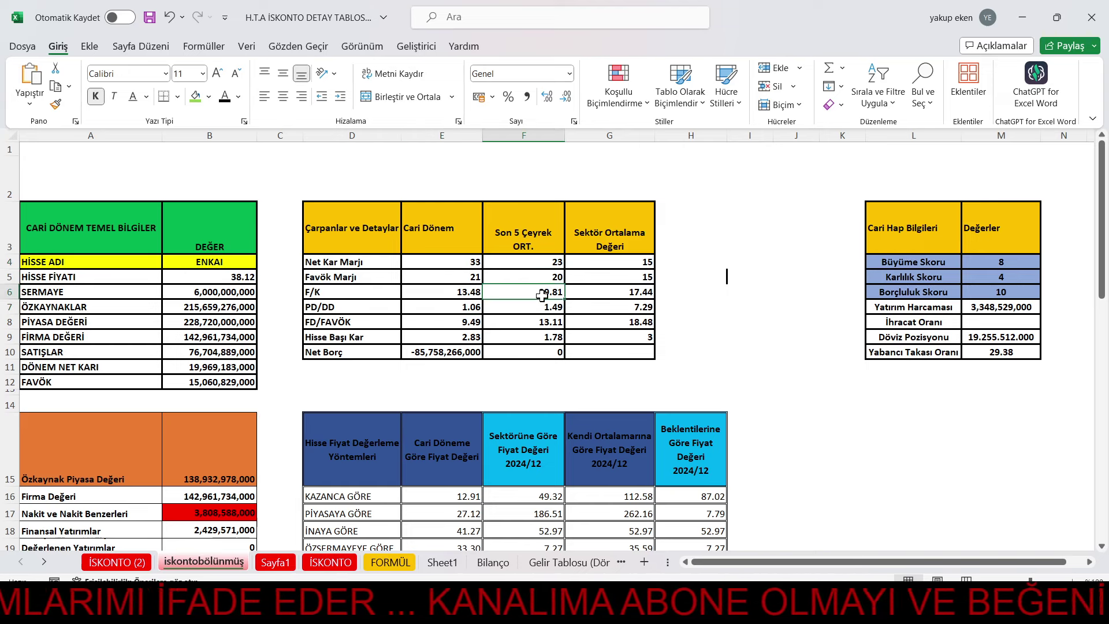
{"action": "left_click", "coordinate": [458, 290]}
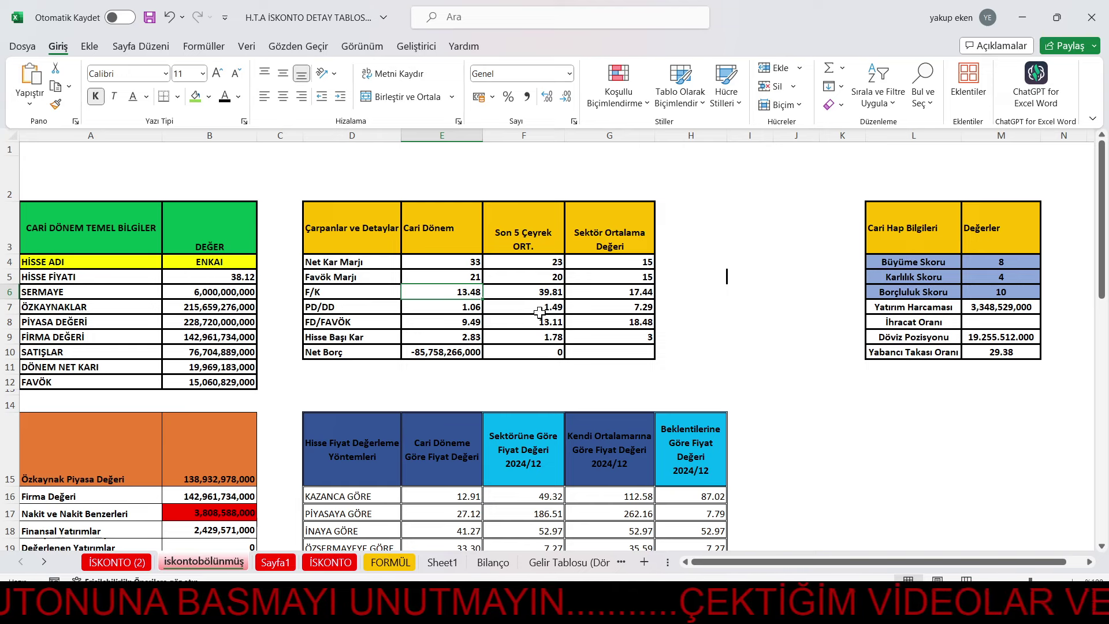
{"action": "left_click", "coordinate": [539, 312]}
{"action": "left_click", "coordinate": [466, 308]}
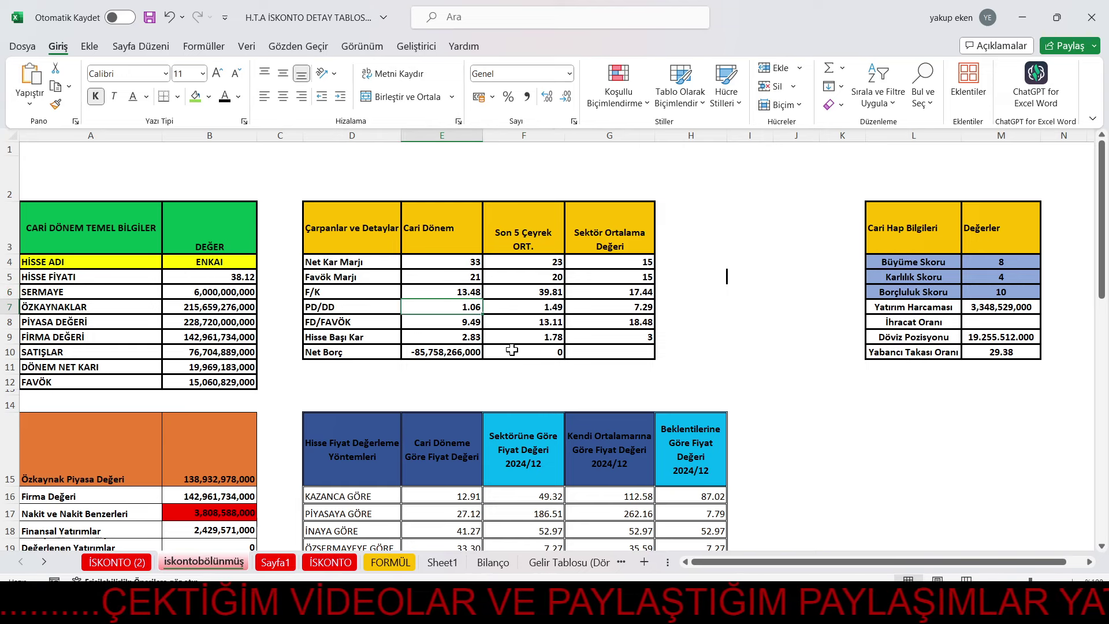
Examine the Sektör Ortalama Değeri column and the cash and investment rows under Özkaynak Piyasa Değeri
{"action": "left_click", "coordinate": [607, 240]}
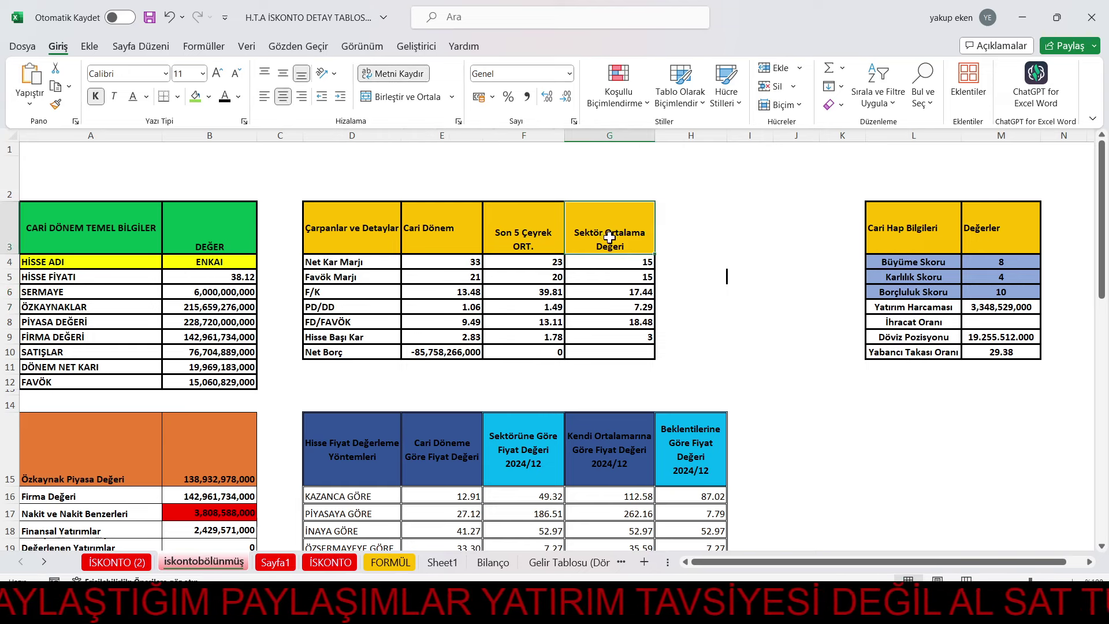
{"action": "left_click", "coordinate": [619, 270]}
{"action": "left_click", "coordinate": [621, 308]}
{"action": "left_click", "coordinate": [617, 279]}
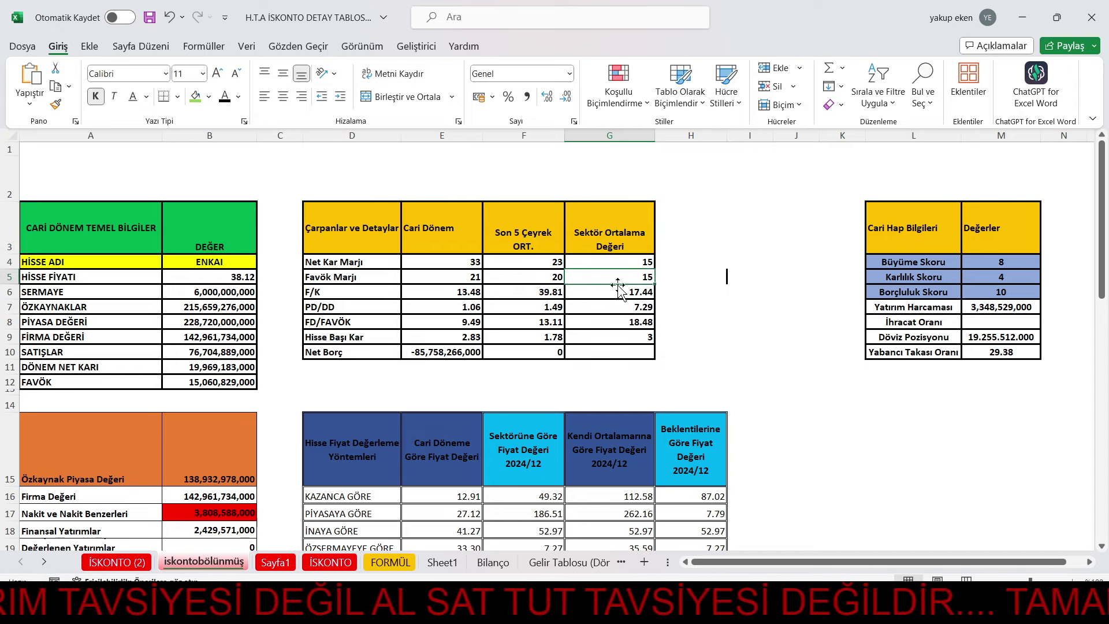
{"action": "left_click", "coordinate": [621, 267]}
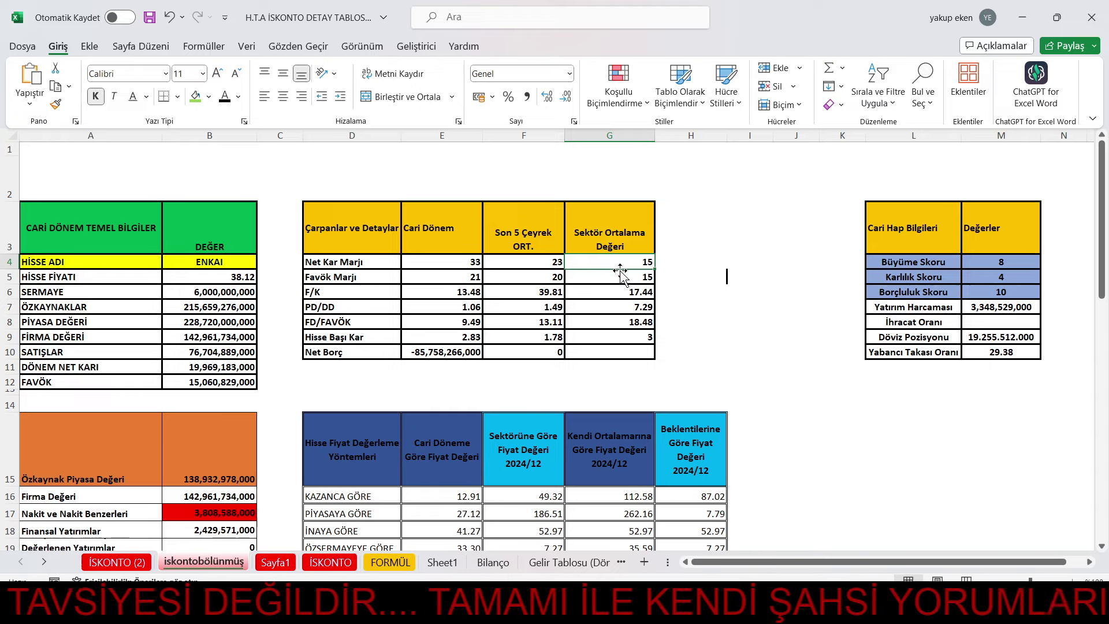
{"action": "left_click", "coordinate": [617, 281]}
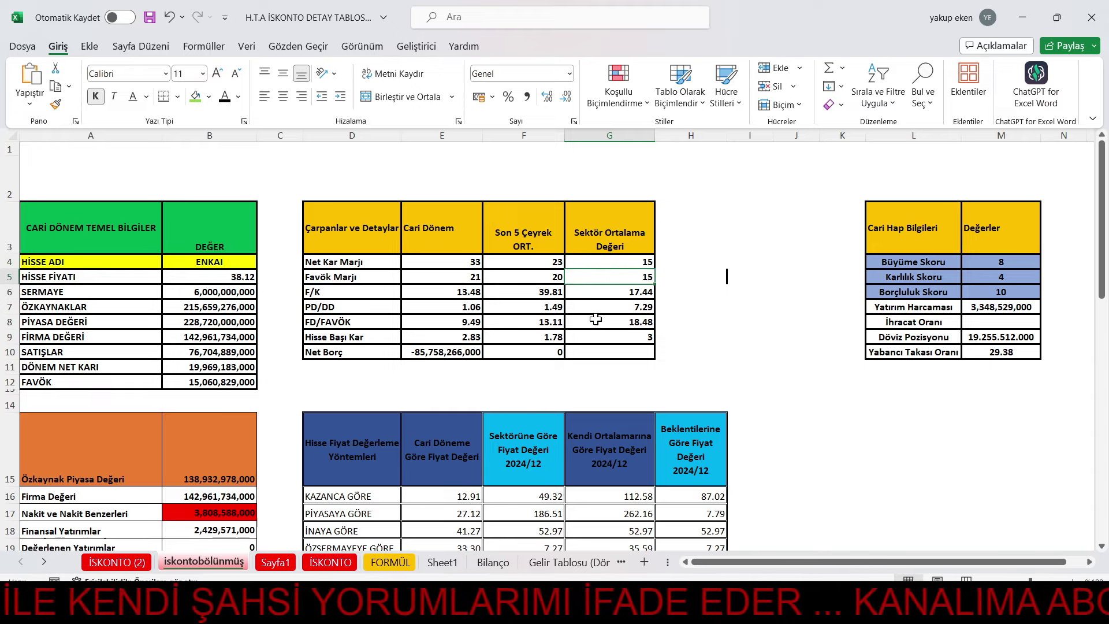
{"action": "scroll", "coordinate": [597, 324], "scroll_direction": "down", "scroll_amount": 2}
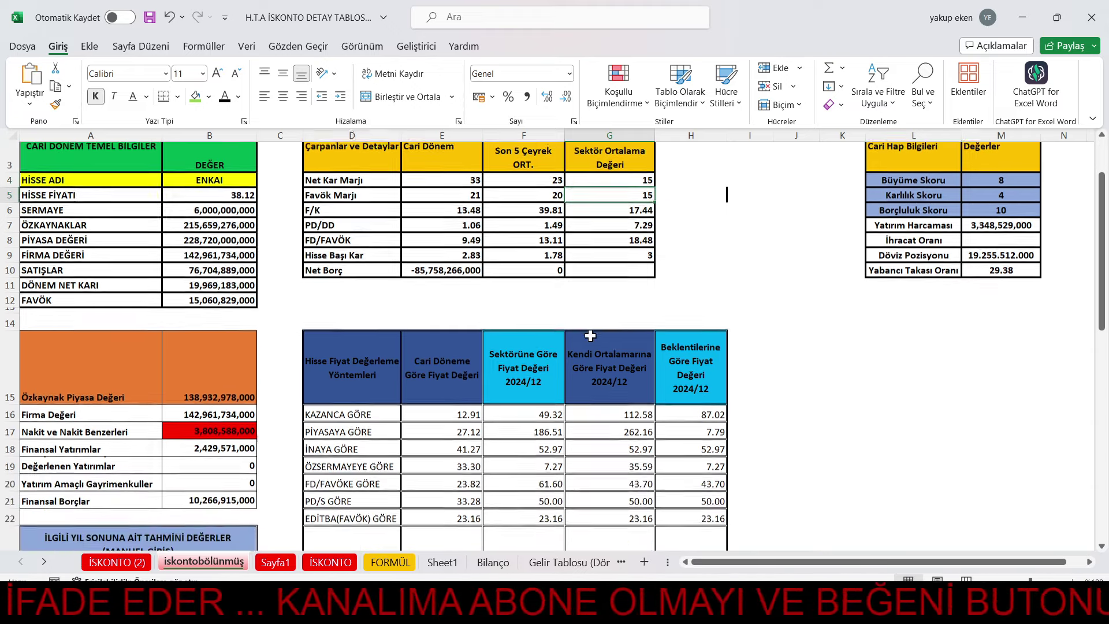
{"action": "scroll", "coordinate": [584, 322], "scroll_direction": "down", "scroll_amount": 1}
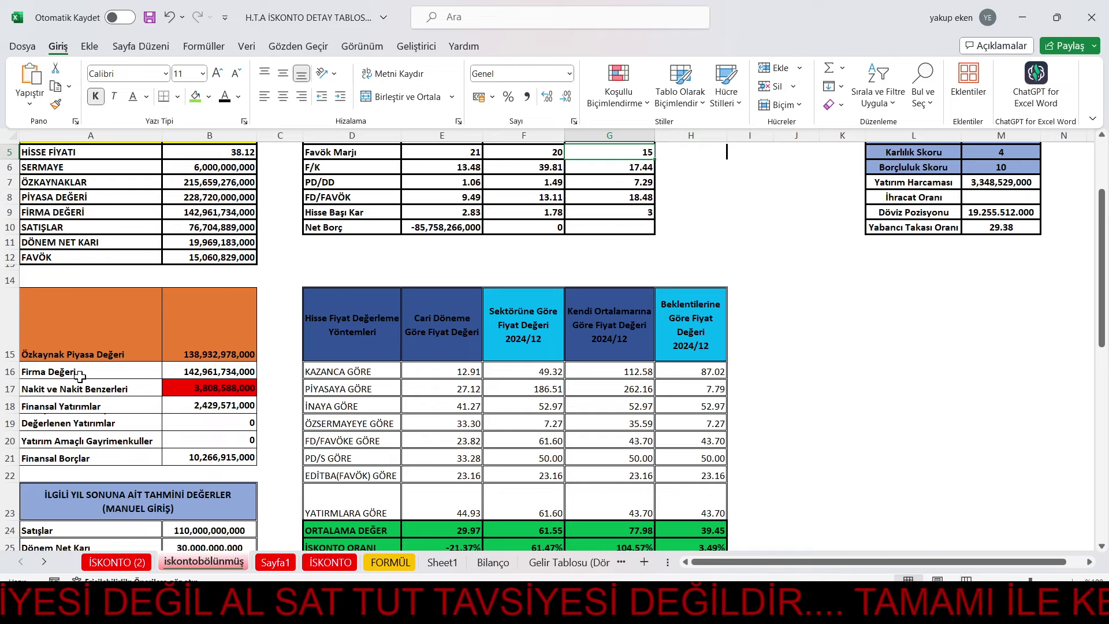
{"action": "left_click_drag", "start_coordinate": [80, 376], "coordinate": [262, 439]}
{"action": "left_click", "coordinate": [801, 294]}
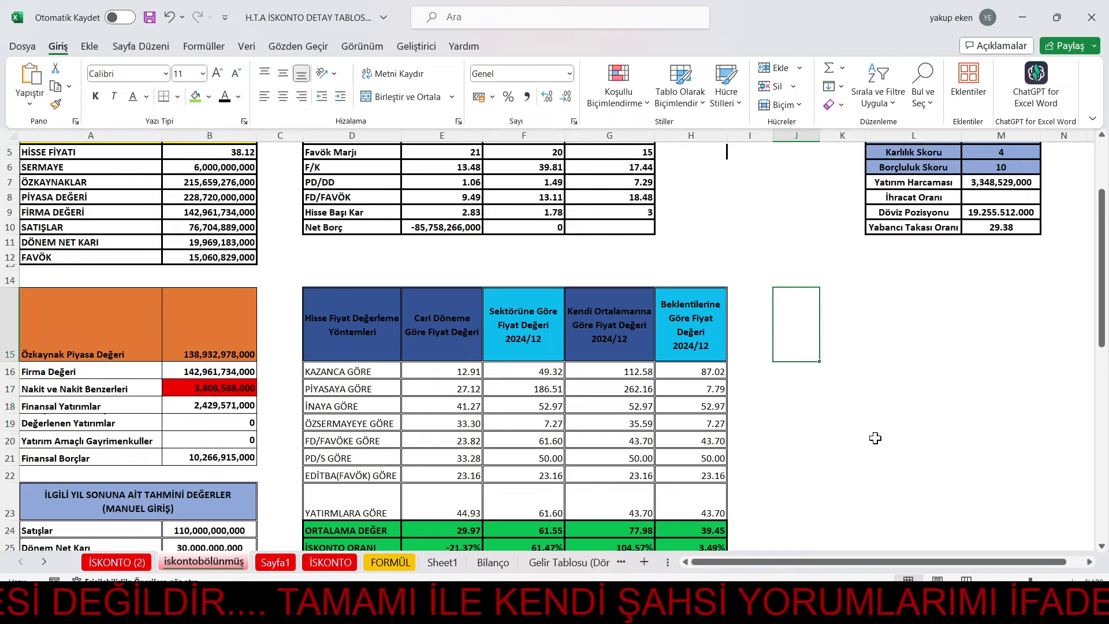
Switch to Chrome and open the İş Yatırım company card for ENKAI in a new tab
{"action": "key", "text": "alt+Tab"}
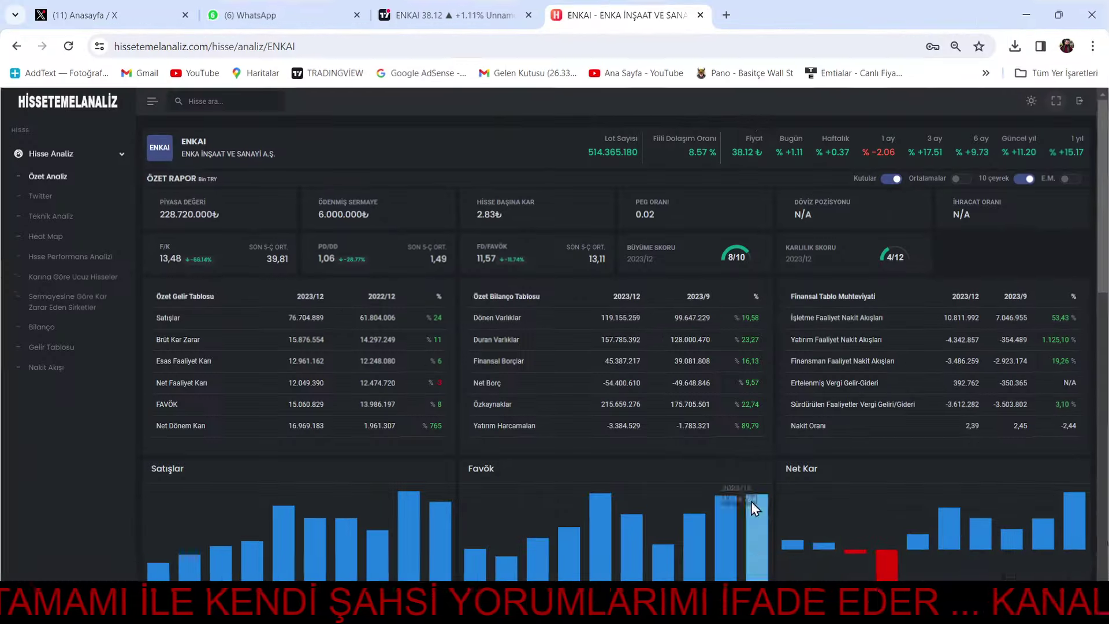
{"action": "left_click", "coordinate": [727, 18]}
{"action": "type", "text": "iş"}
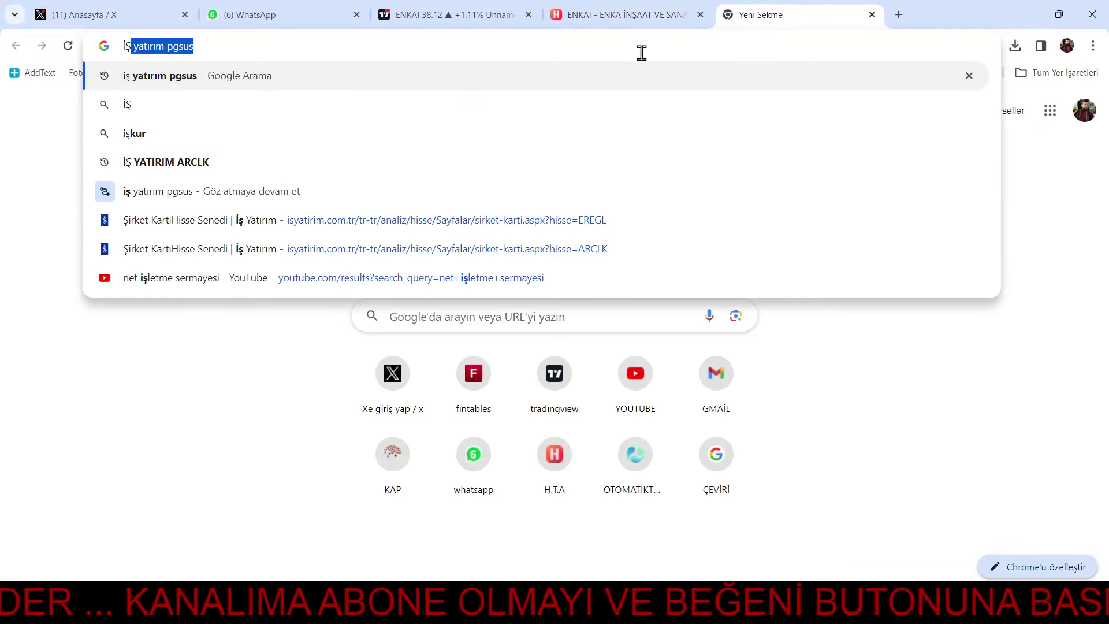
{"action": "type", "text": " YATIRIM"}
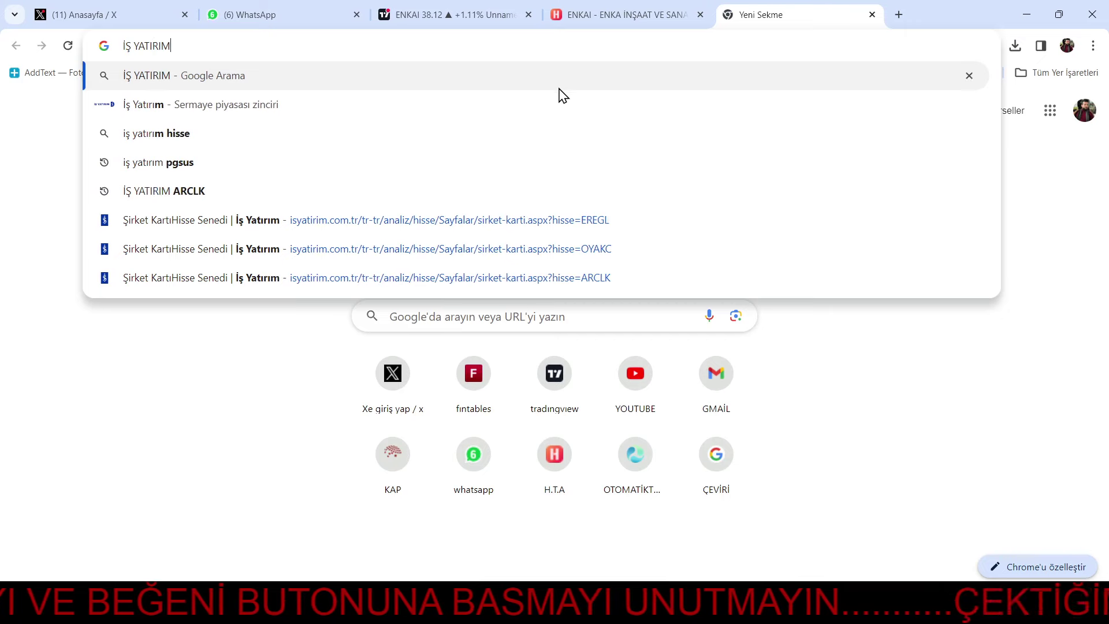
{"action": "type", "text": " ENKAI"}
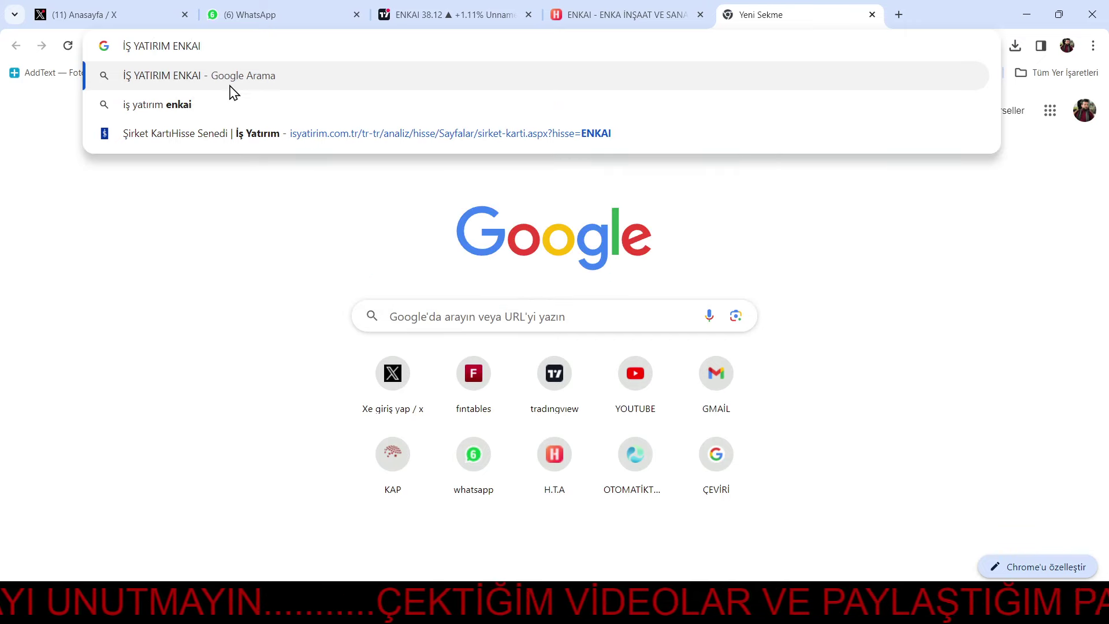
{"action": "left_click", "coordinate": [230, 86]}
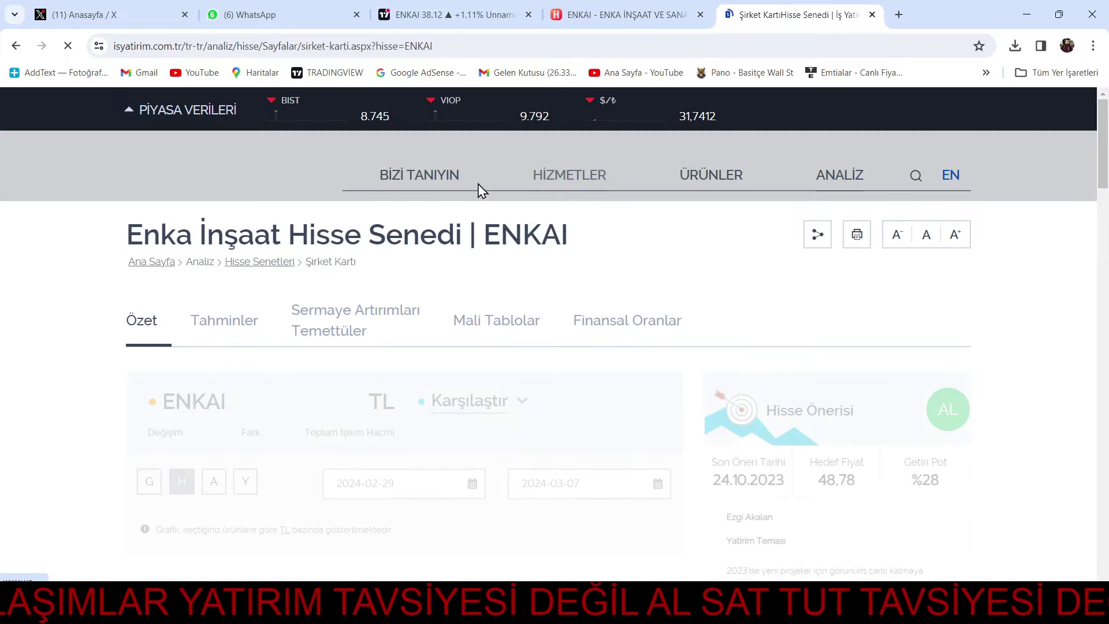
Open ENKAI's Mali Tablolar and copy the newest Nakit ve Nakit Benzerleri figure, 30.799.733.000, from the balance sheet
{"action": "left_click", "coordinate": [500, 322]}
{"action": "scroll", "coordinate": [419, 286], "scroll_direction": "down", "scroll_amount": 8}
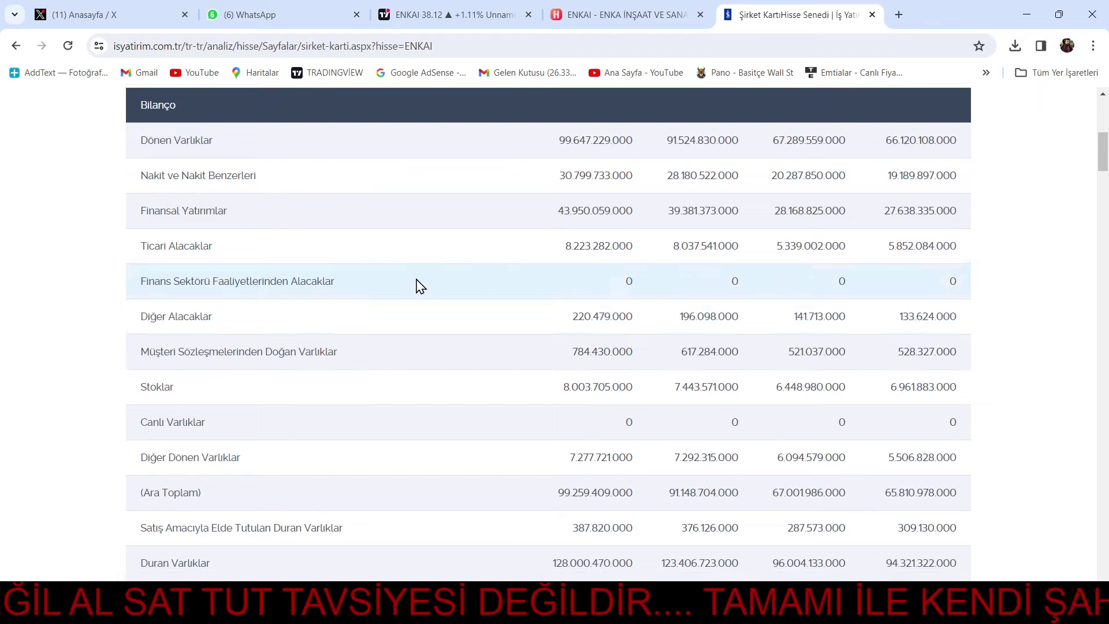
{"action": "left_click_drag", "start_coordinate": [559, 175], "coordinate": [633, 175]}
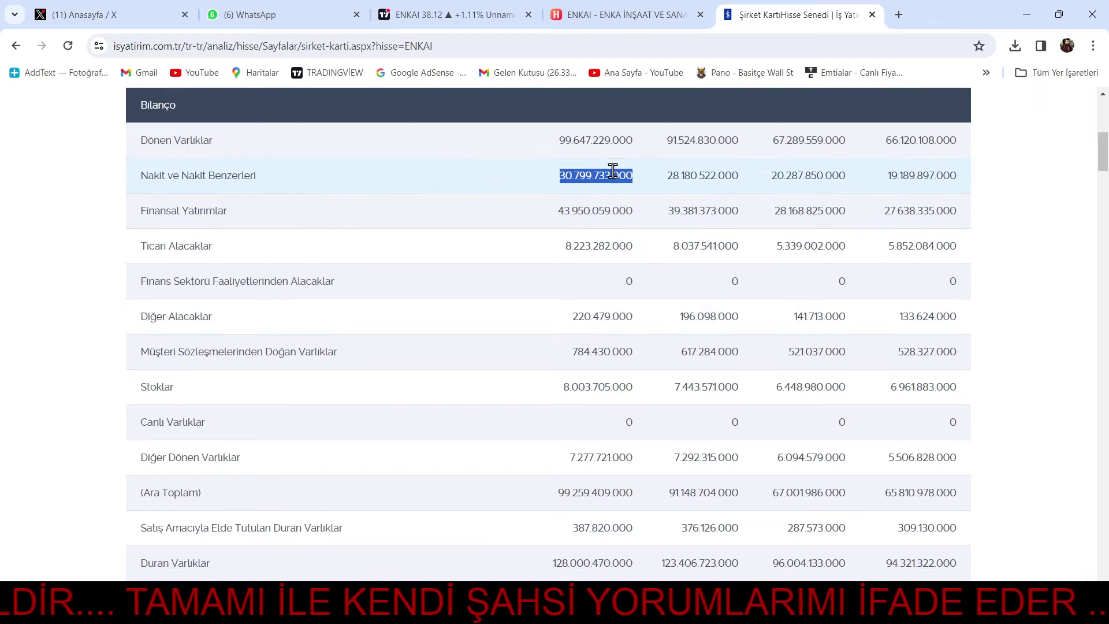
{"action": "right_click", "coordinate": [613, 171]}
{"action": "left_click", "coordinate": [635, 186]}
Switch to Excel and try pasting the copied figure over the Nakit ve Nakit Benzerleri value in B17
{"action": "key", "text": "alt+Tab"}
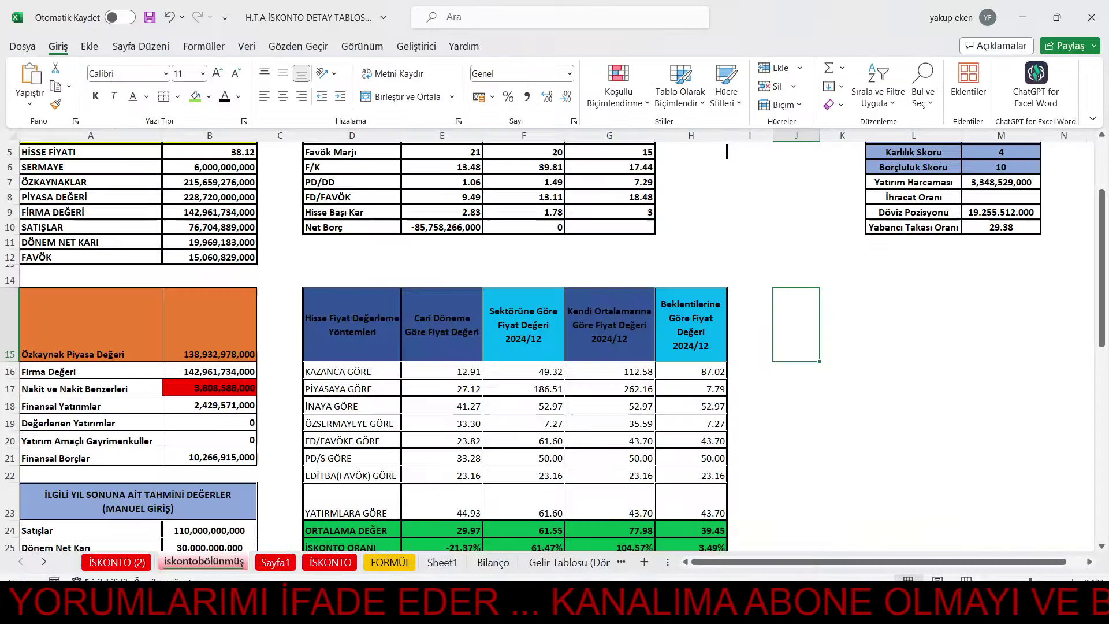
{"action": "left_click", "coordinate": [190, 374]}
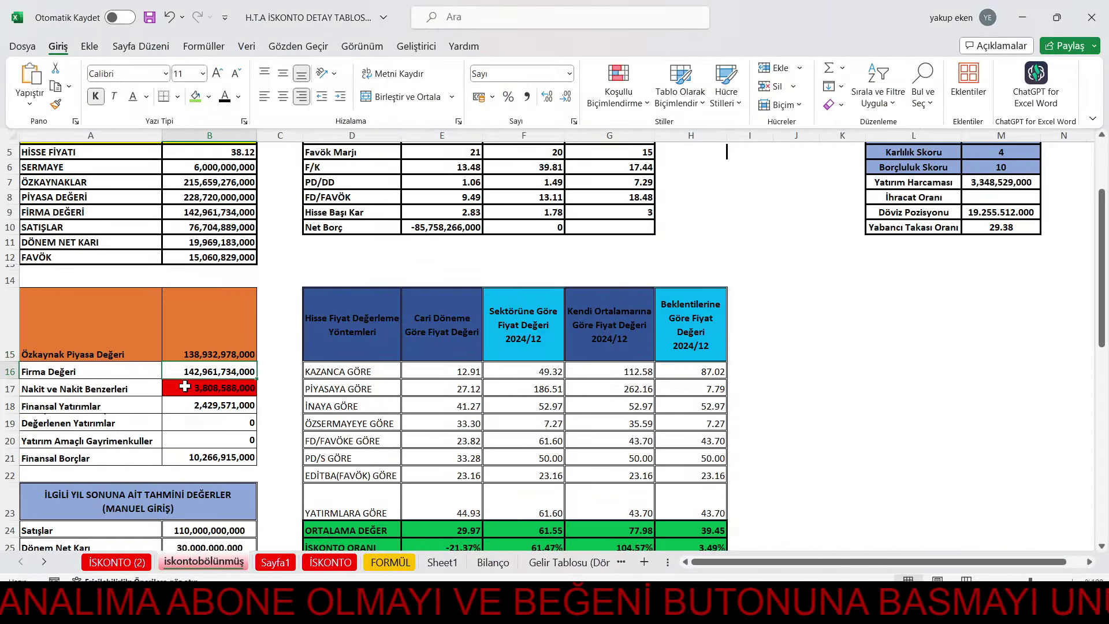
{"action": "double_click", "coordinate": [185, 386]}
{"action": "left_click_drag", "start_coordinate": [184, 386], "coordinate": [294, 391]}
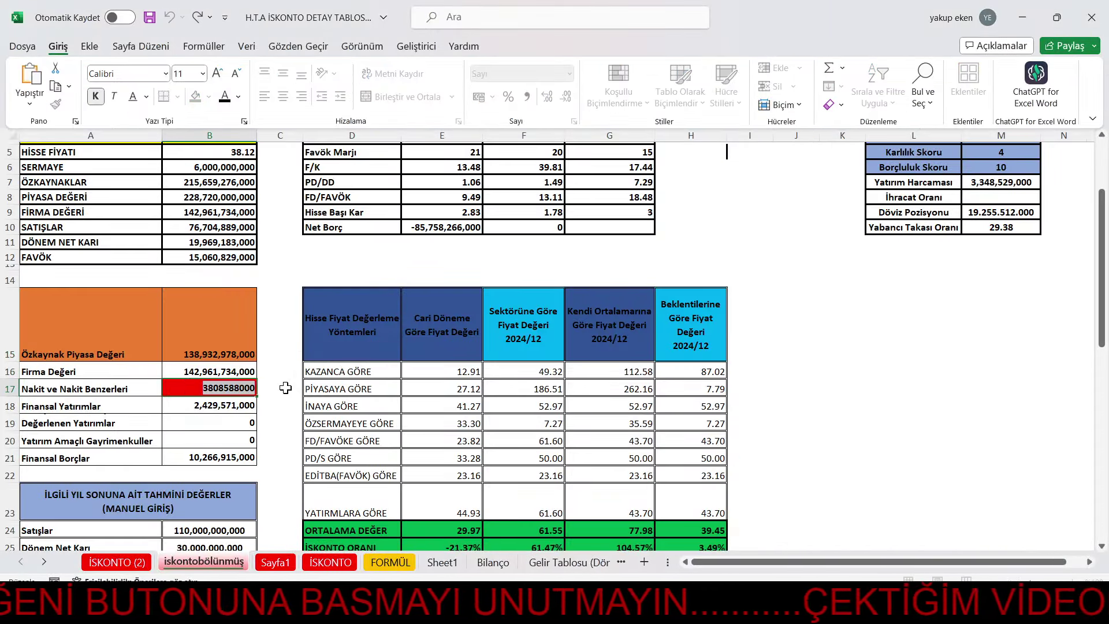
{"action": "key", "text": "ctrl+v"}
{"action": "left_click", "coordinate": [770, 386]}
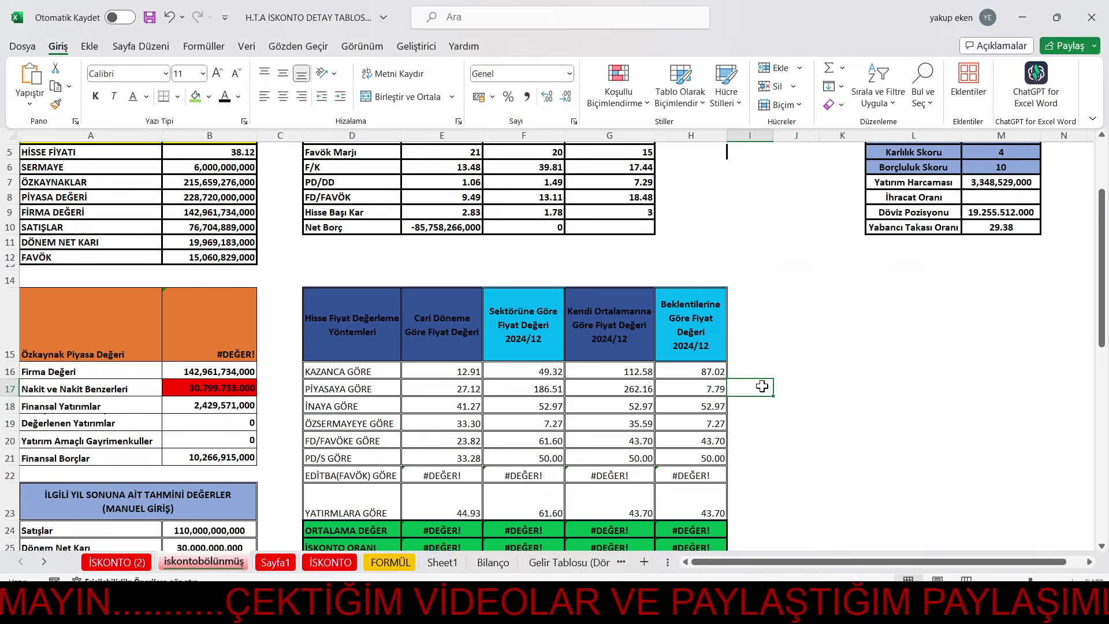
{"action": "left_click", "coordinate": [189, 396]}
{"action": "double_click", "coordinate": [188, 396]}
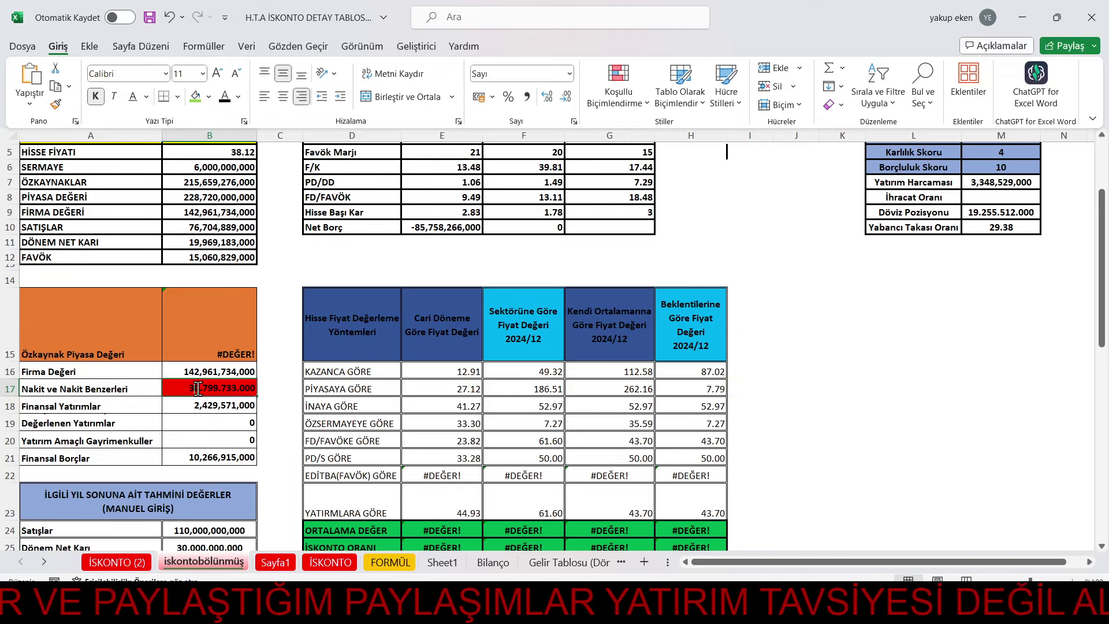
{"action": "left_click_drag", "start_coordinate": [188, 396], "coordinate": [267, 390]}
{"action": "type", "text": "30"}
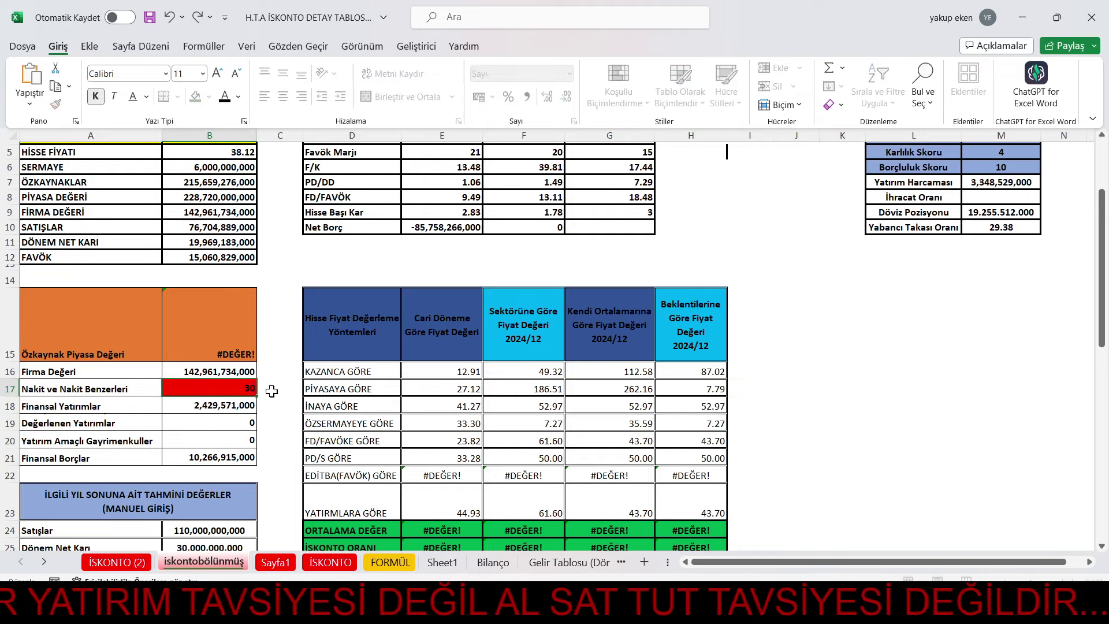
{"action": "type", "text": "799"}
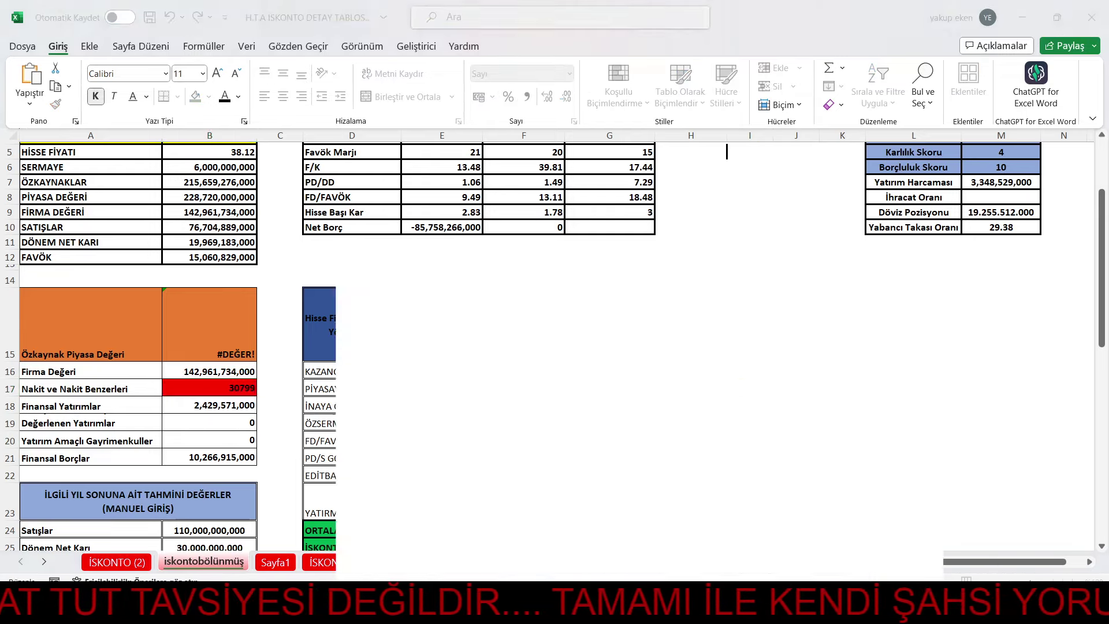
{"action": "key", "text": "alt+Tab"}
{"action": "key", "text": "alt+Tab"}
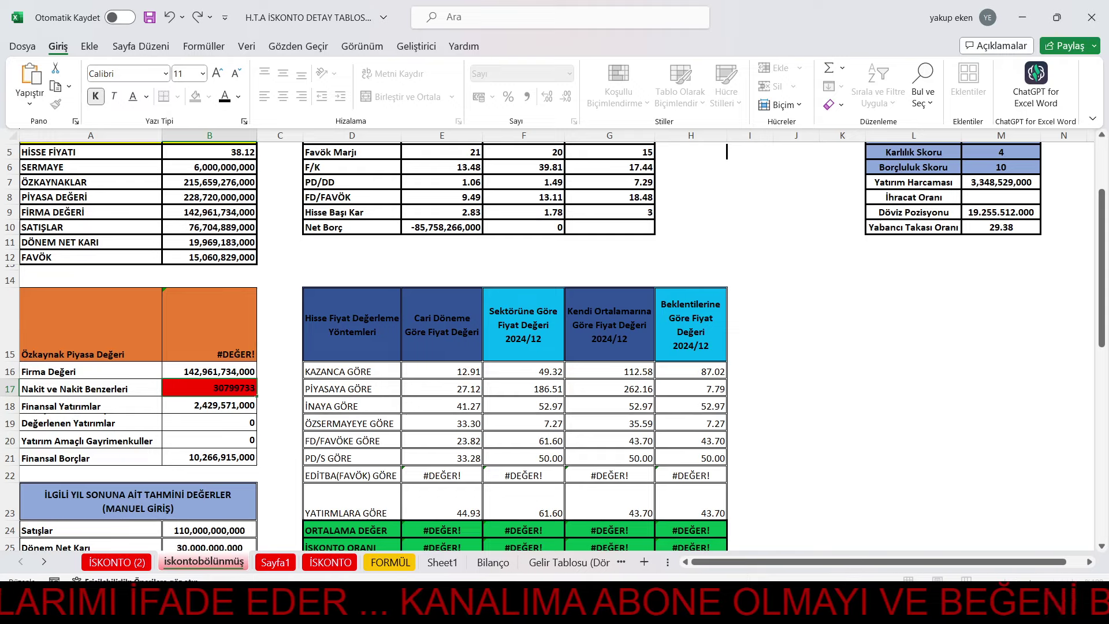
{"action": "left_click", "coordinate": [811, 428]}
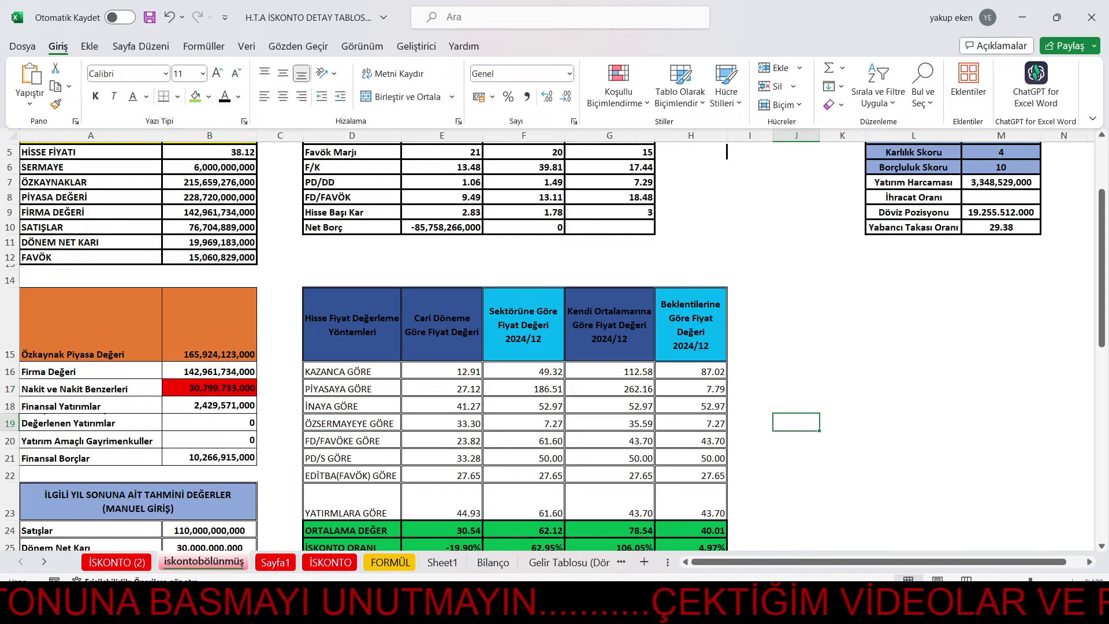
{"action": "key", "text": "alt+Tab"}
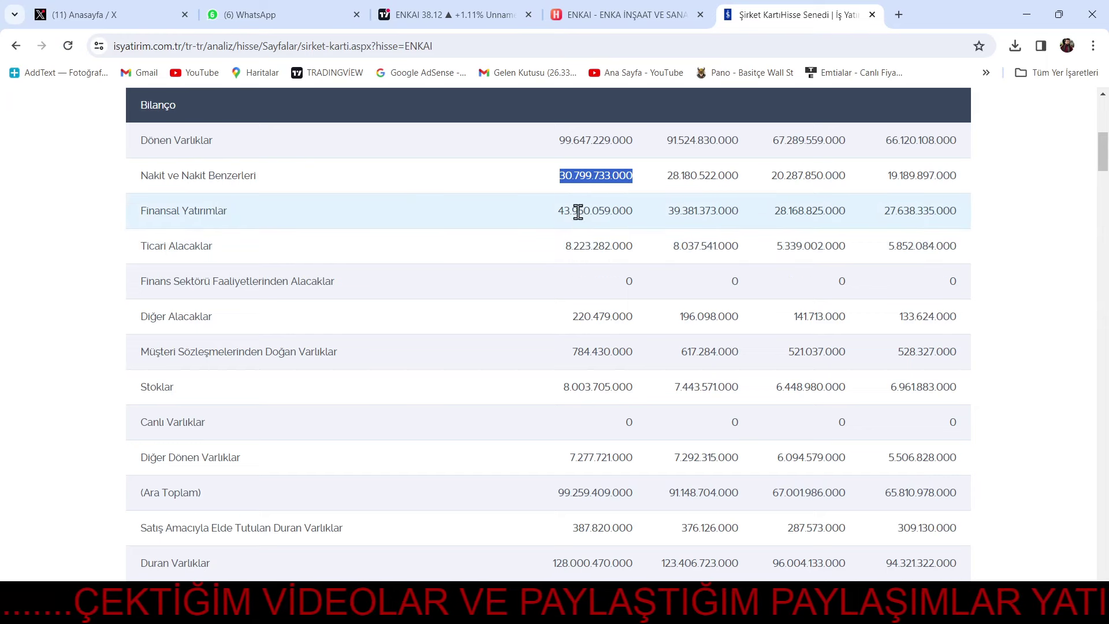
{"action": "left_click_drag", "start_coordinate": [558, 210], "coordinate": [610, 211]}
{"action": "left_click", "coordinate": [690, 611]}
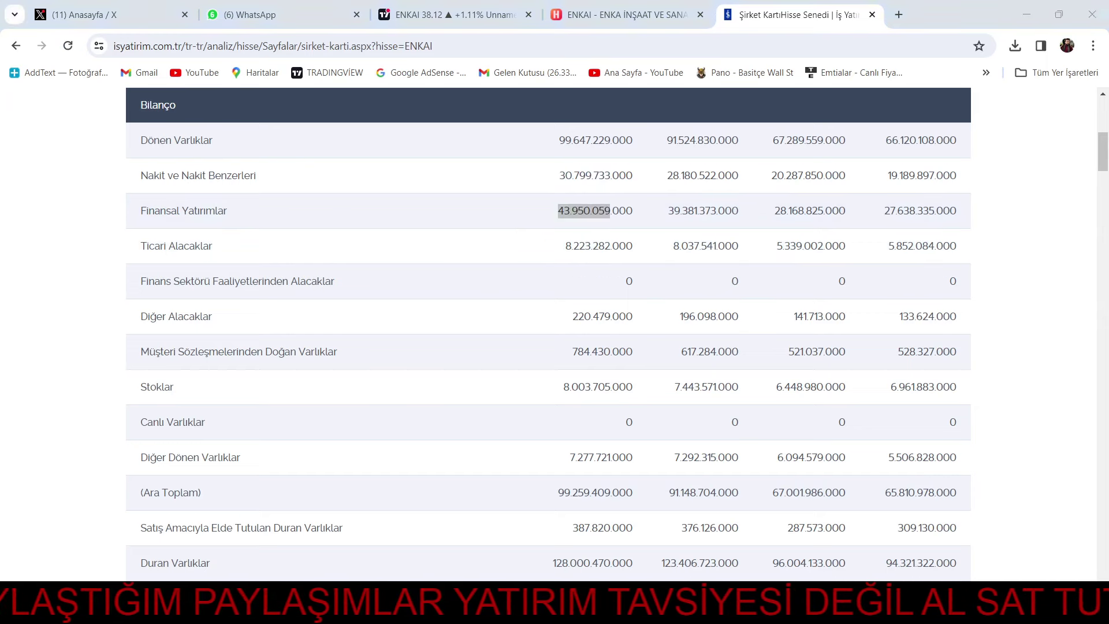
{"action": "left_click", "coordinate": [865, 404]}
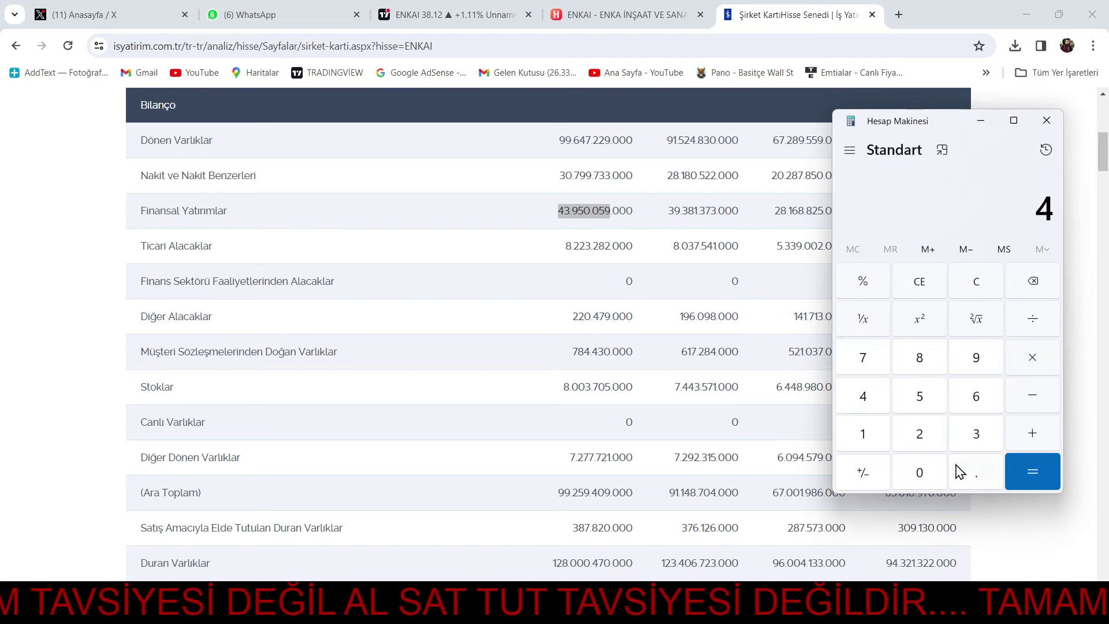
{"action": "left_click", "coordinate": [985, 445]}
{"action": "left_click", "coordinate": [978, 366]}
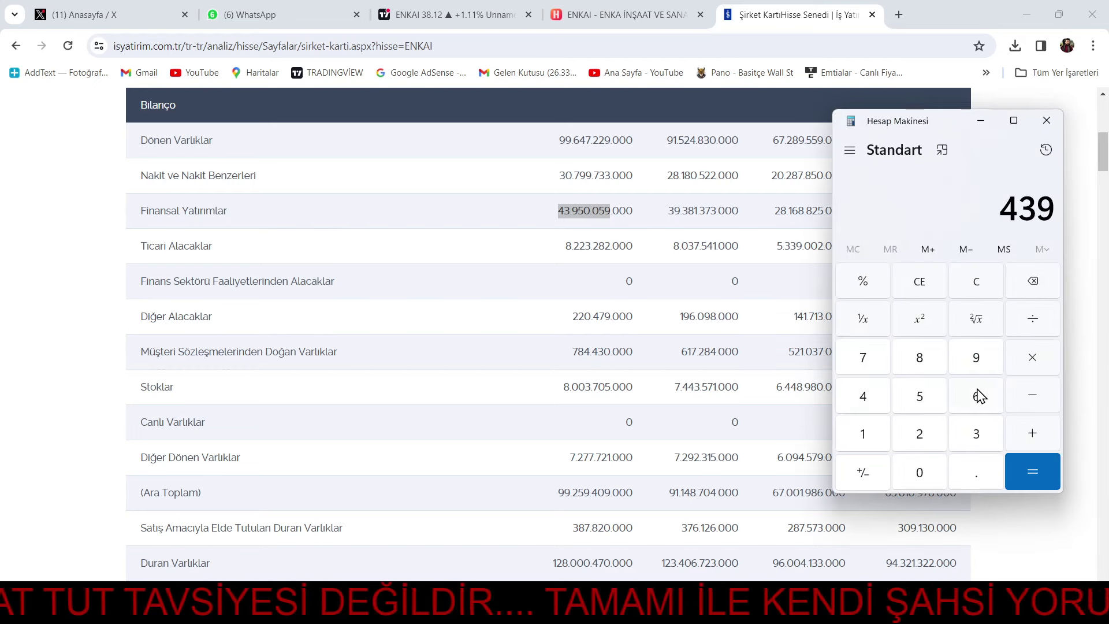
{"action": "left_click", "coordinate": [928, 403]}
{"action": "left_click", "coordinate": [922, 465]}
{"action": "left_click", "coordinate": [923, 474]}
{"action": "left_click", "coordinate": [927, 396]}
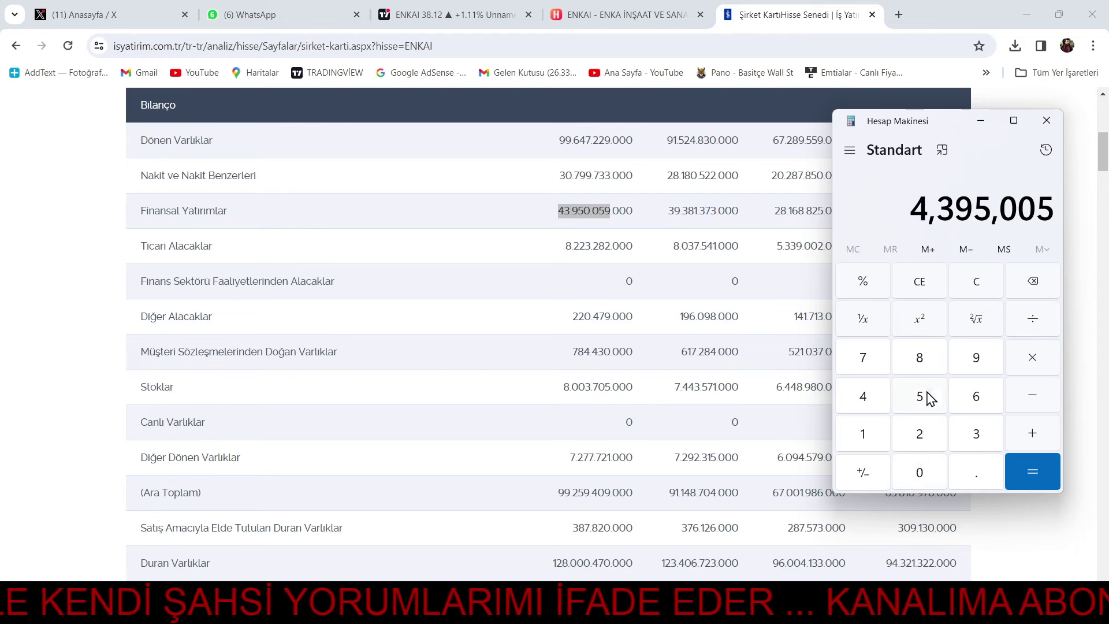
{"action": "left_click", "coordinate": [974, 360]}
{"action": "left_click", "coordinate": [920, 473]}
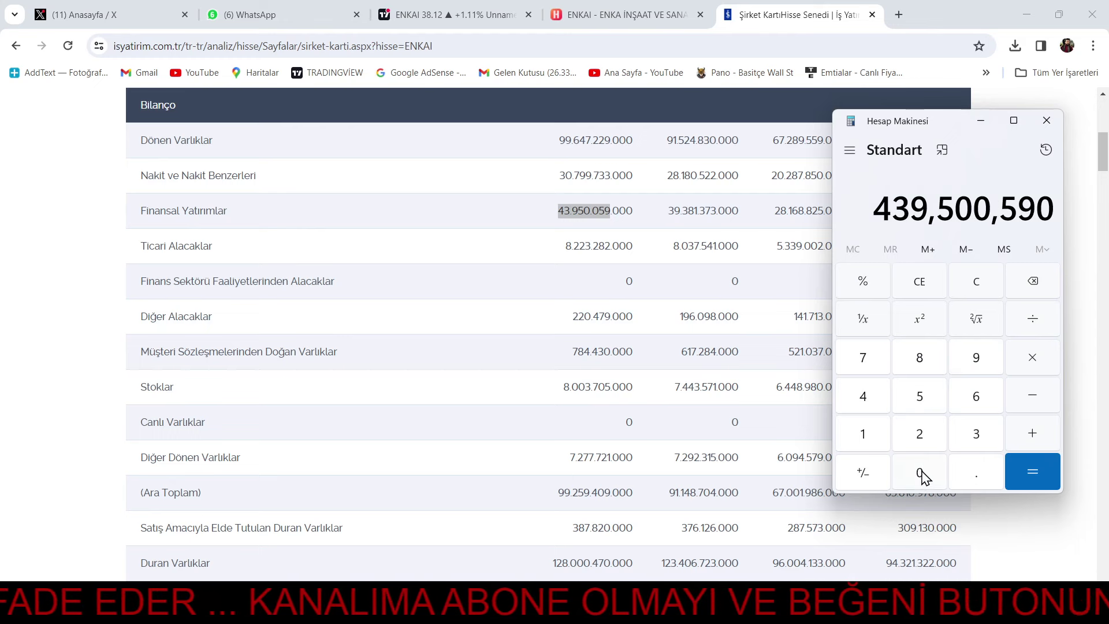
{"action": "left_click", "coordinate": [920, 473]}
{"action": "left_click", "coordinate": [920, 473]}
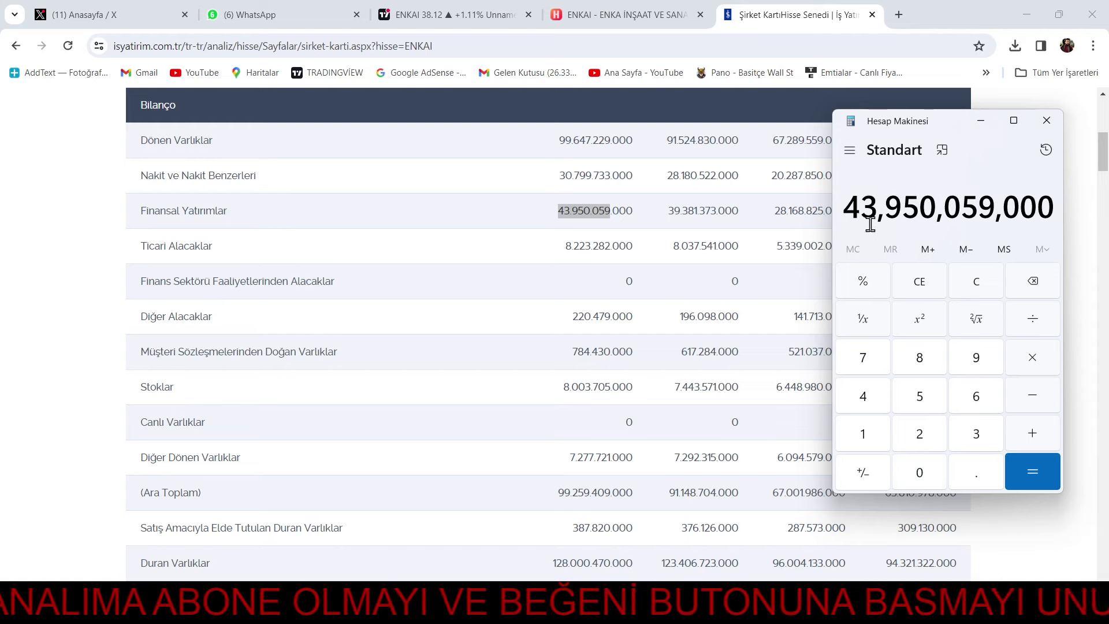
{"action": "left_click", "coordinate": [1035, 430]}
{"action": "scroll", "coordinate": [452, 346], "scroll_direction": "down", "scroll_amount": 3}
{"action": "scroll", "coordinate": [157, 315], "scroll_direction": "down", "scroll_amount": 2}
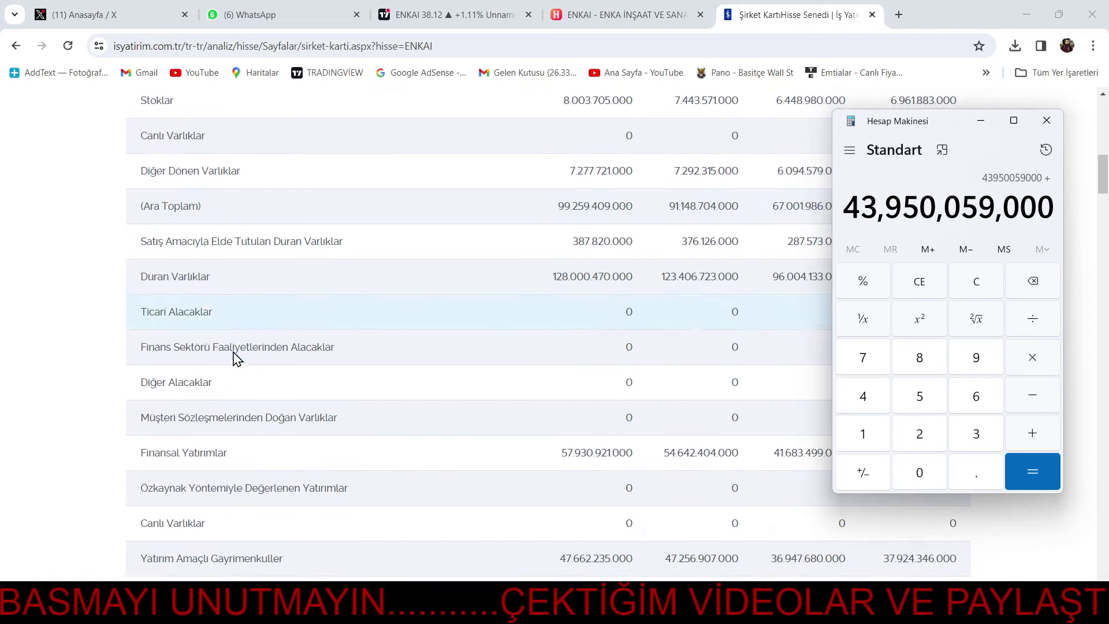
{"action": "scroll", "coordinate": [186, 309], "scroll_direction": "down", "scroll_amount": 4}
{"action": "scroll", "coordinate": [283, 346], "scroll_direction": "down", "scroll_amount": 7}
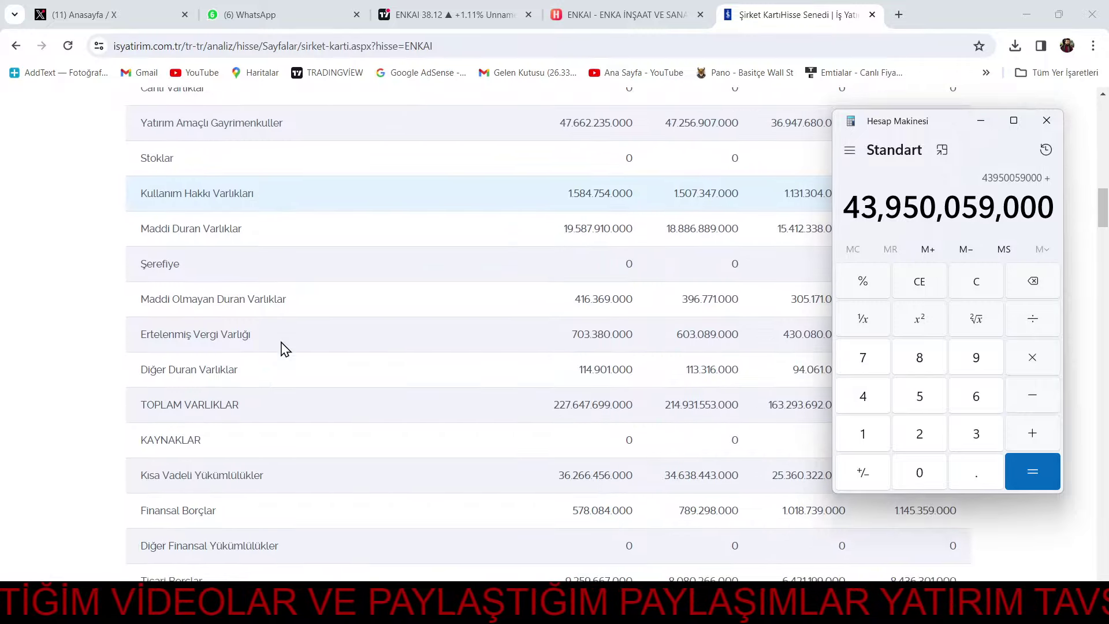
{"action": "scroll", "coordinate": [289, 353], "scroll_direction": "up", "scroll_amount": 9}
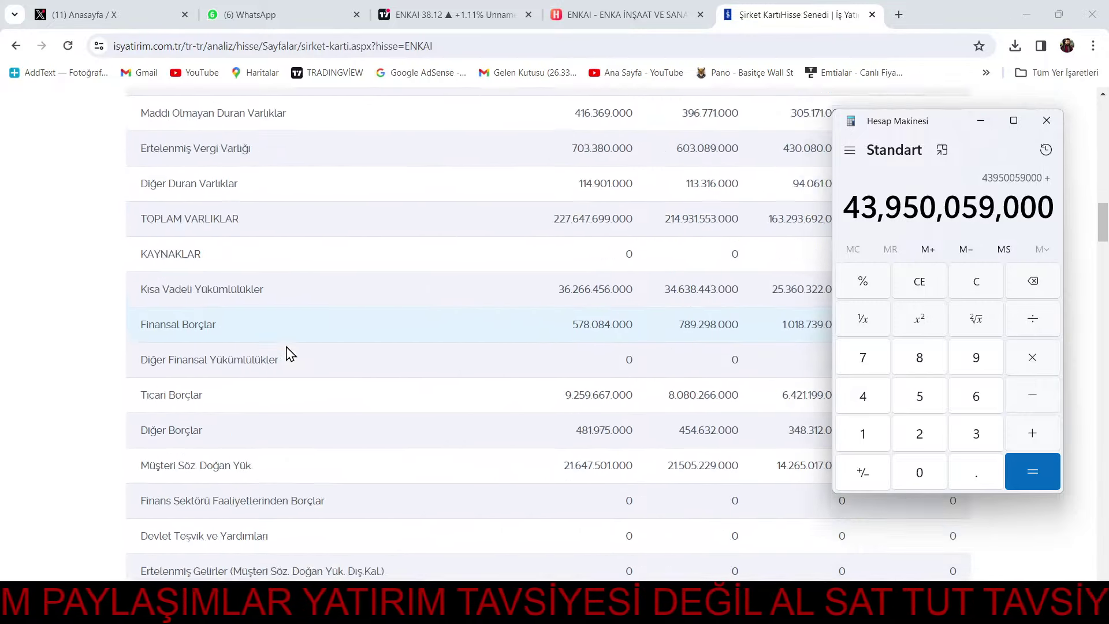
{"action": "scroll", "coordinate": [250, 350], "scroll_direction": "up", "scroll_amount": 1}
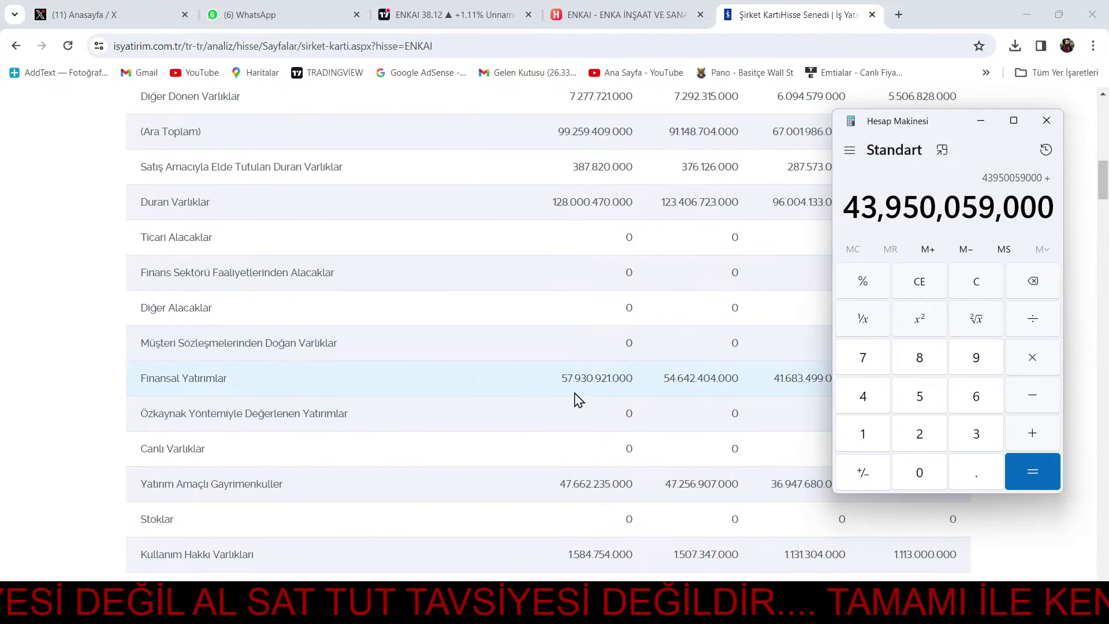
{"action": "left_click", "coordinate": [911, 404]}
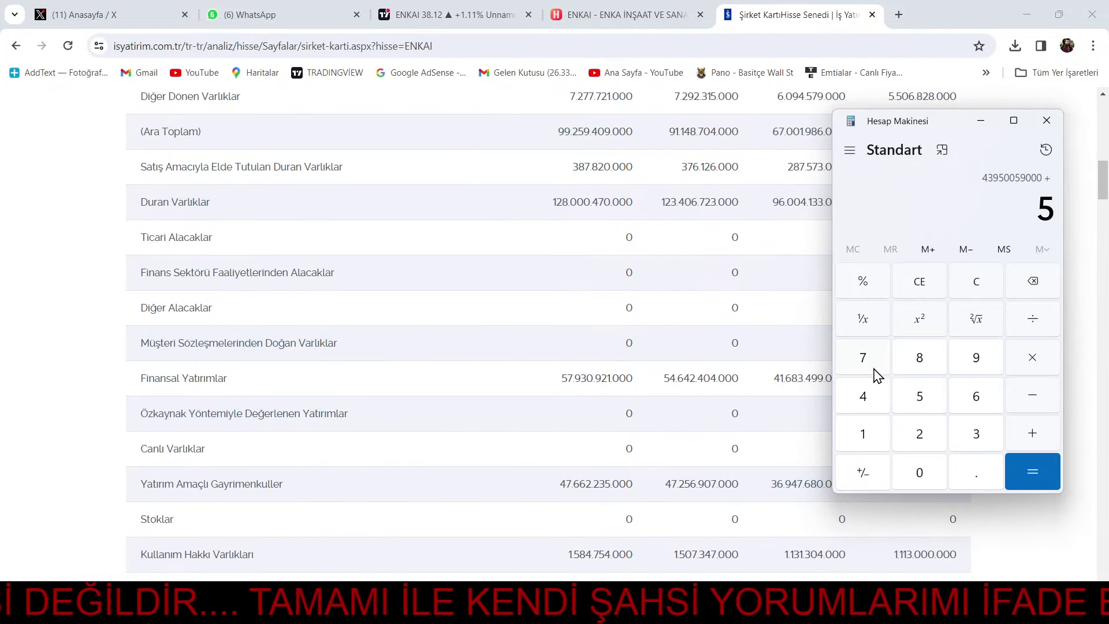
{"action": "left_click", "coordinate": [871, 369]}
{"action": "left_click", "coordinate": [977, 373]}
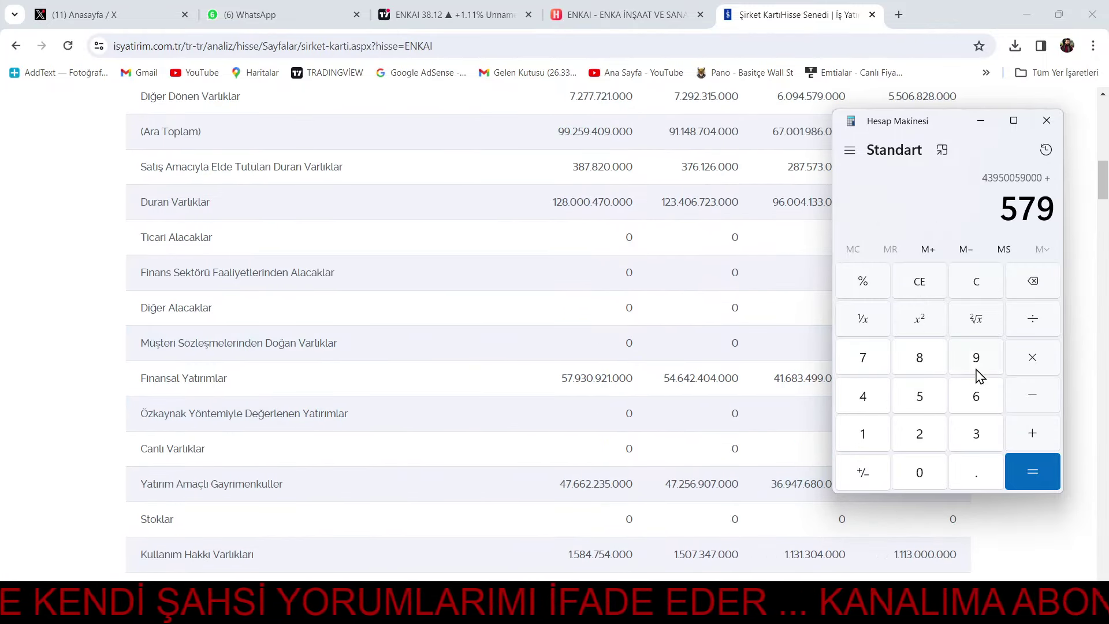
{"action": "left_click", "coordinate": [976, 442]}
{"action": "left_click", "coordinate": [918, 477]}
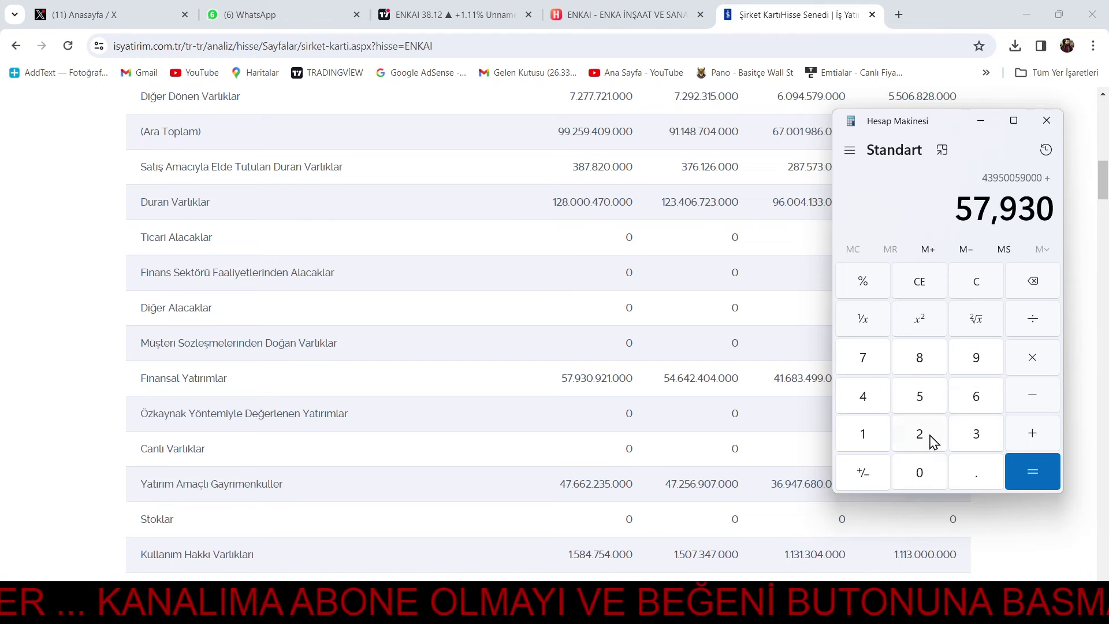
{"action": "left_click", "coordinate": [974, 362]}
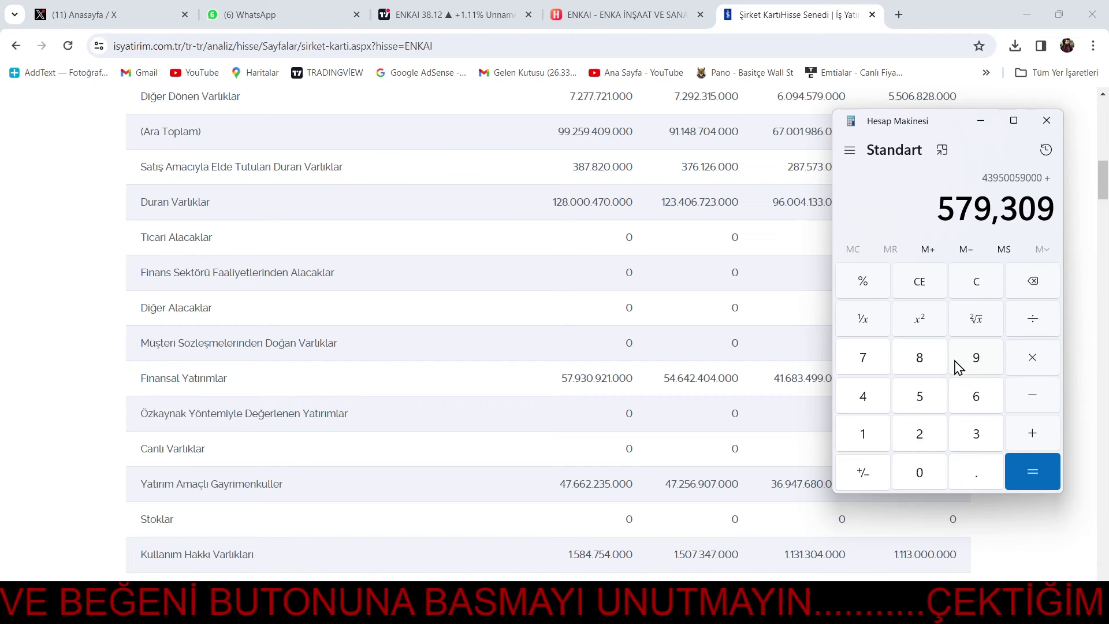
{"action": "left_click", "coordinate": [918, 438]}
{"action": "left_click", "coordinate": [860, 437]}
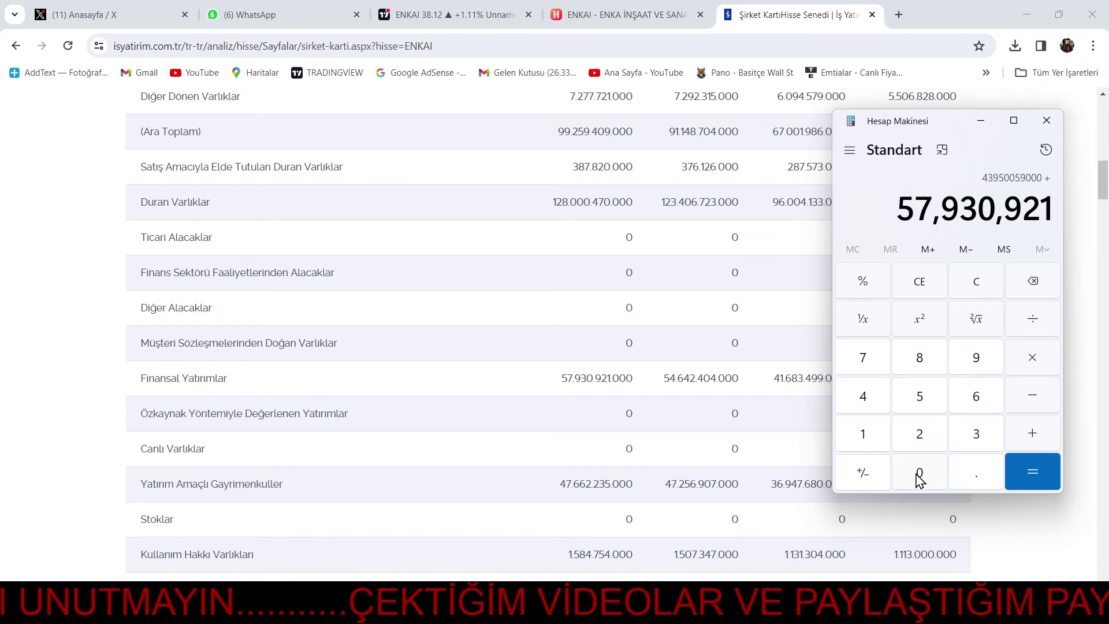
{"action": "left_click", "coordinate": [921, 476]}
{"action": "left_click", "coordinate": [921, 476]}
{"action": "left_click", "coordinate": [922, 476]}
{"action": "left_click", "coordinate": [1039, 471]}
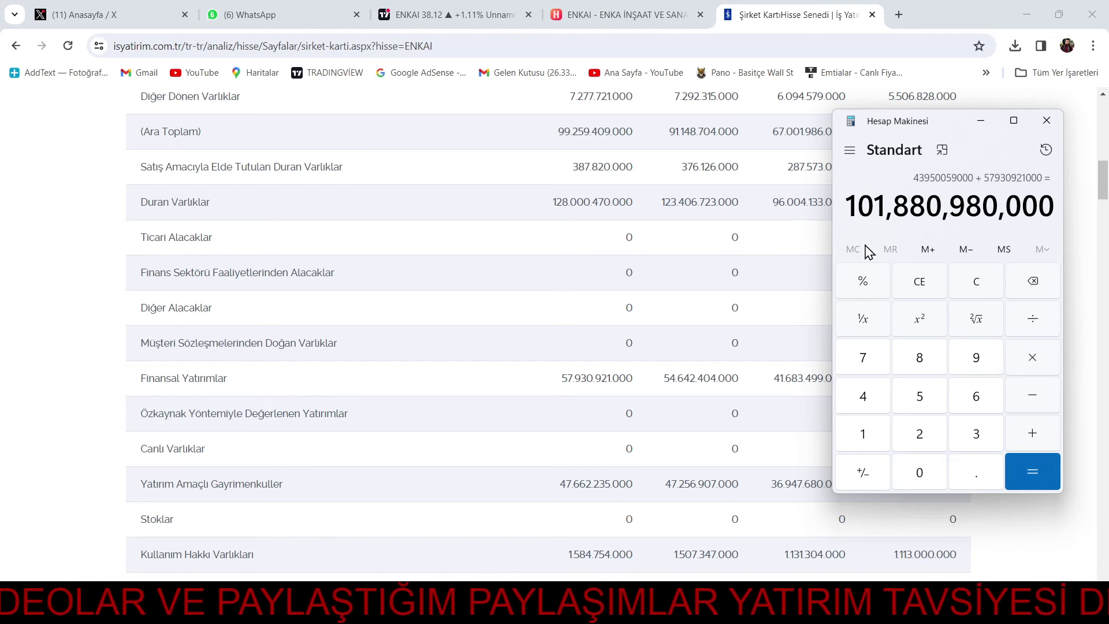
Switch to Excel and clear the old Finansal Yatırımlar value in B18
{"action": "key", "text": "alt+Tab"}
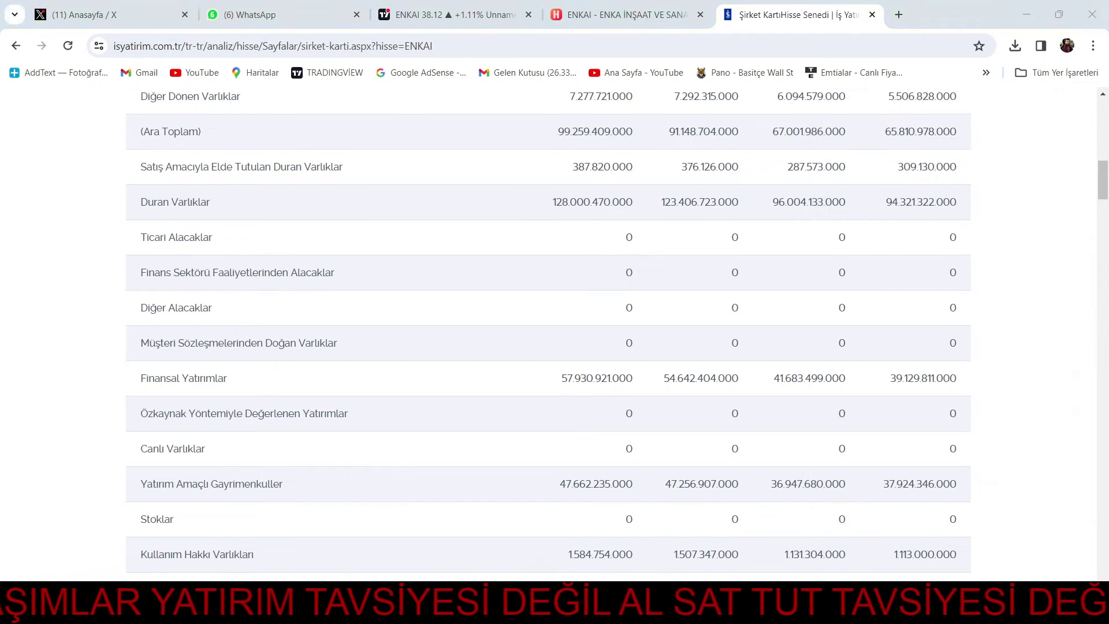
{"action": "key", "text": "alt+Tab"}
{"action": "key", "text": "Tab"}
{"action": "key", "text": "alt+Tab"}
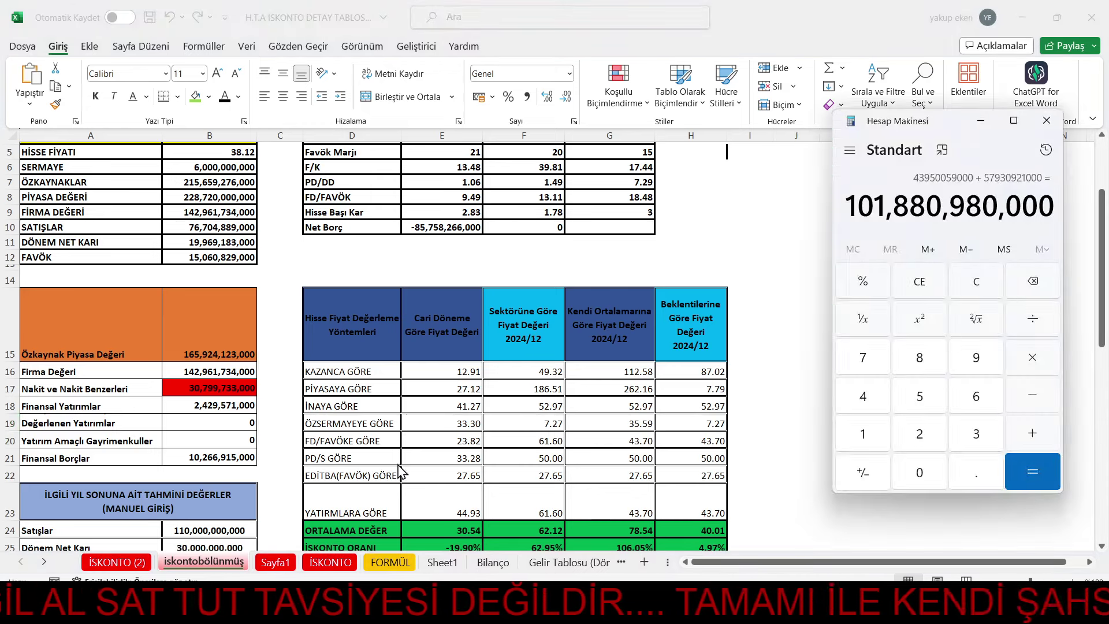
{"action": "double_click", "coordinate": [176, 407]}
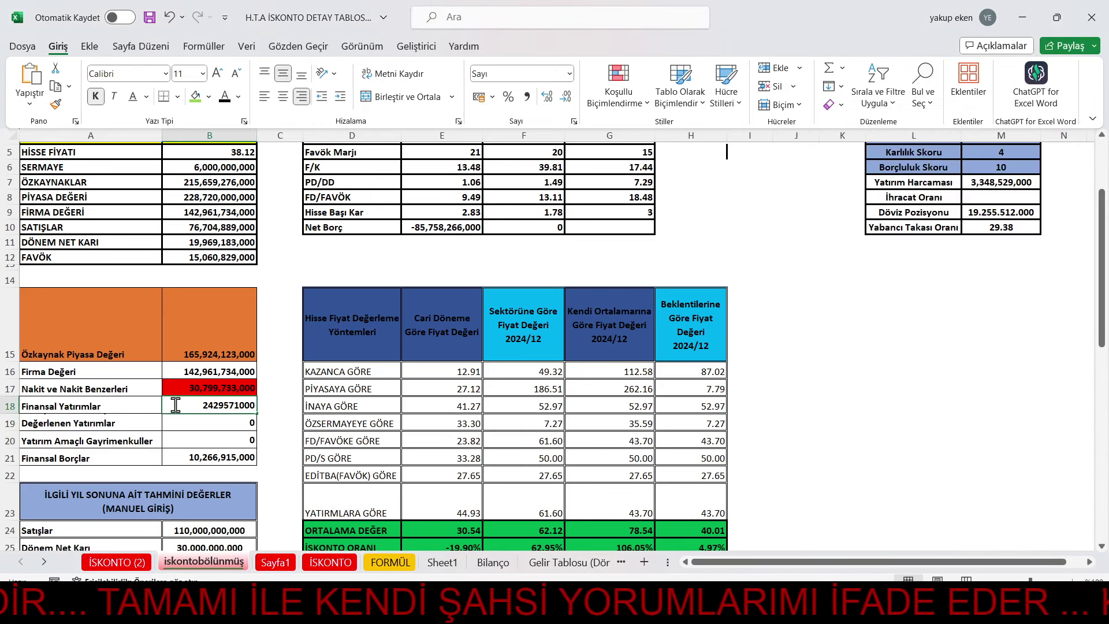
{"action": "left_click_drag", "start_coordinate": [200, 406], "coordinate": [261, 416]}
{"action": "key", "text": "BackSpace"}
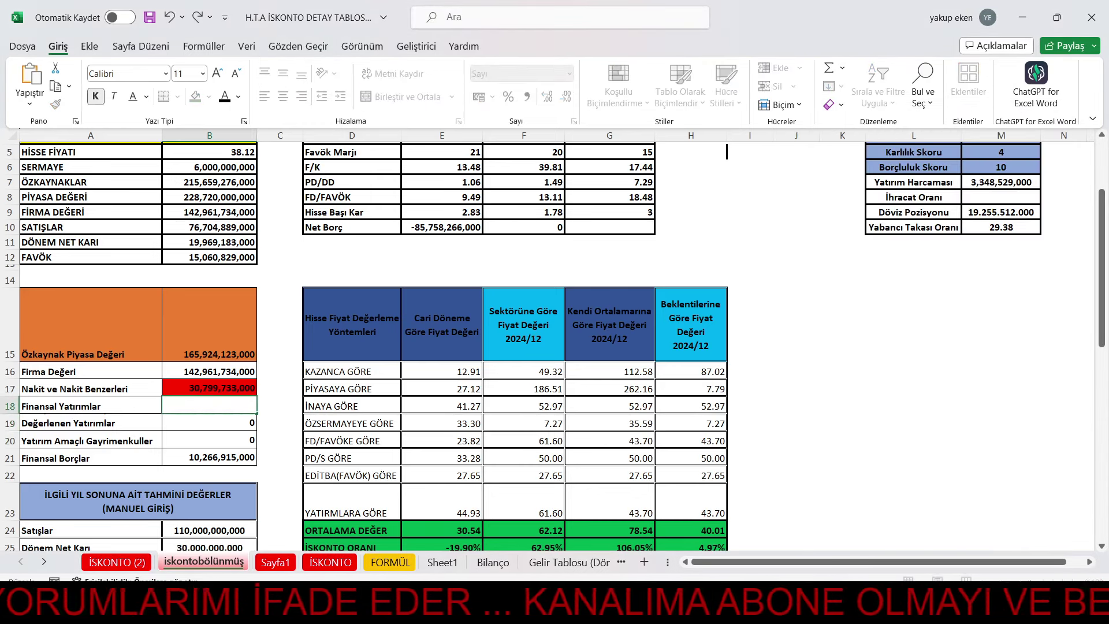
{"action": "key", "text": "alt+Tab"}
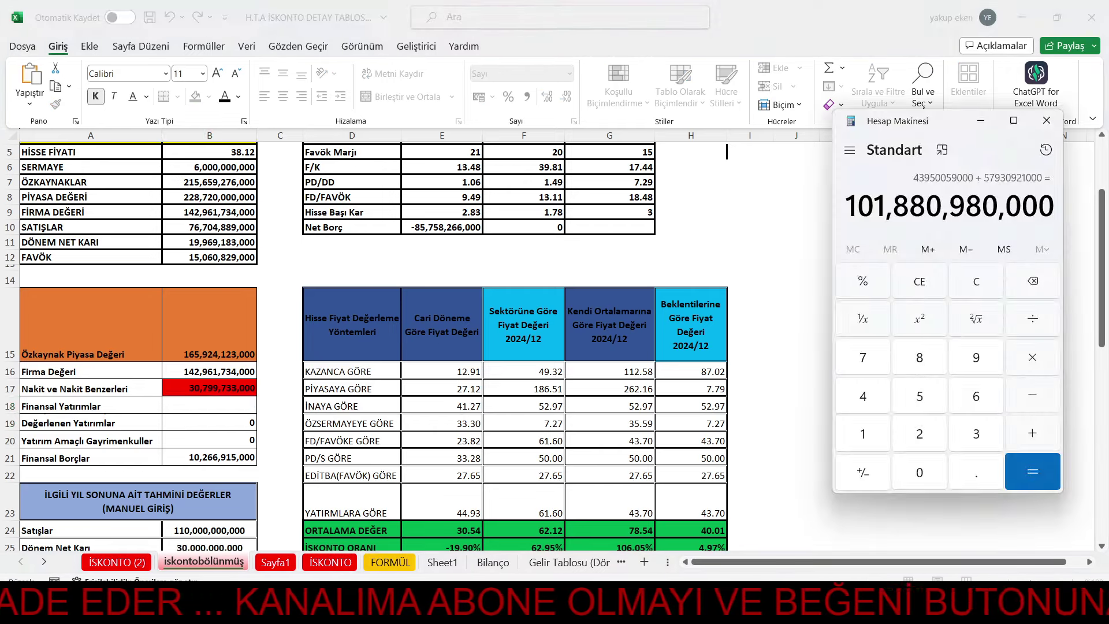
{"action": "left_click", "coordinate": [231, 406]}
{"action": "type", "text": "1"}
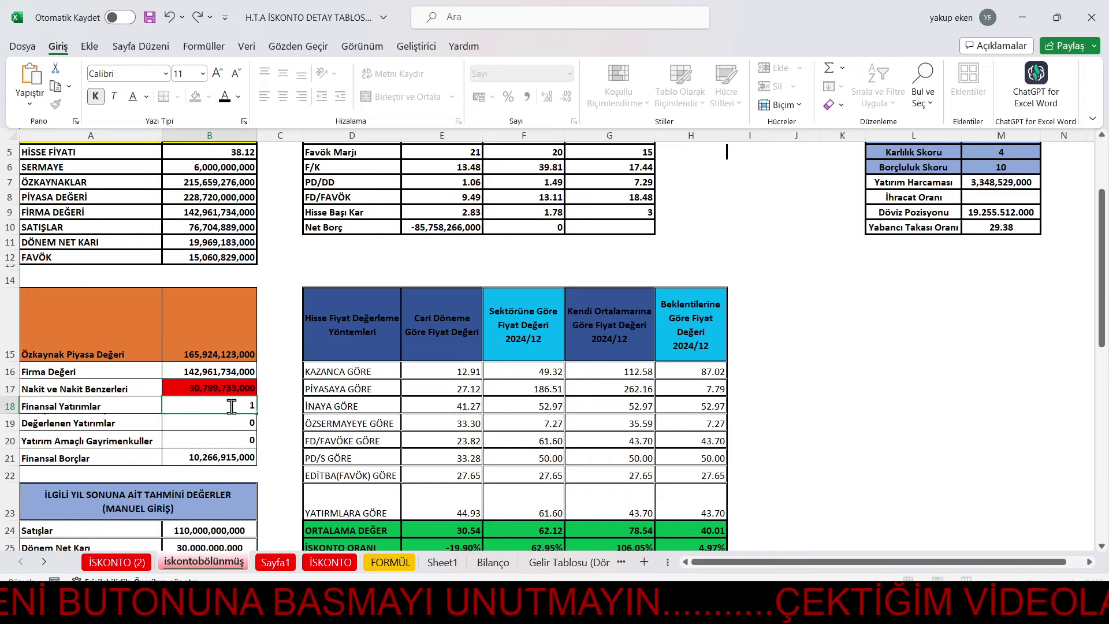
{"action": "type", "text": "01"}
{"action": "key", "text": "alt+Tab"}
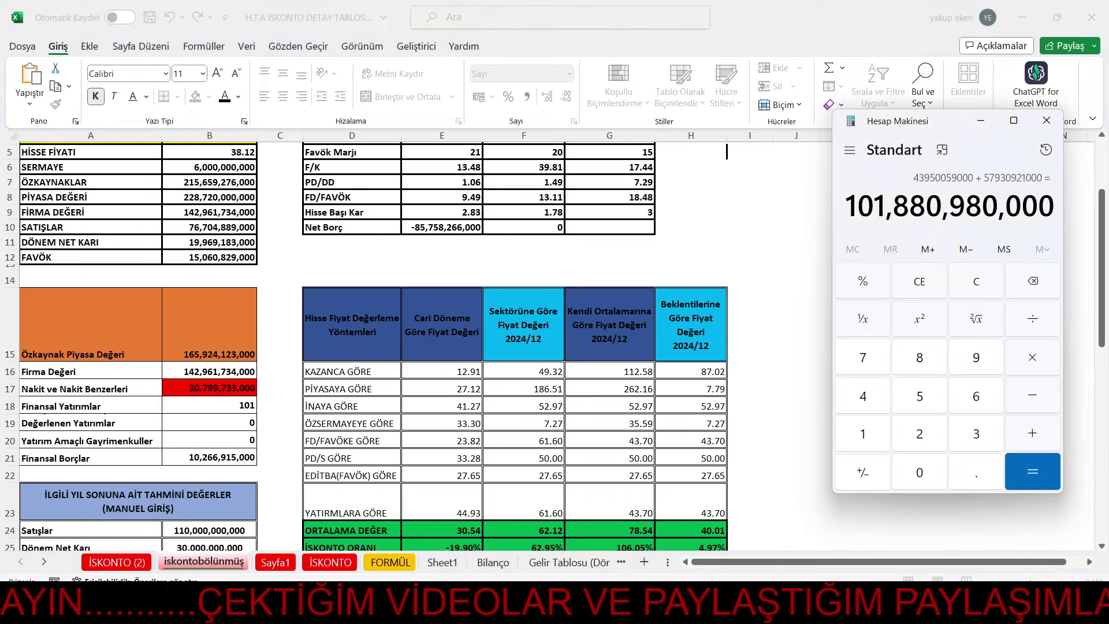
{"action": "key", "text": "alt+Tab"}
{"action": "type", "text": "880"}
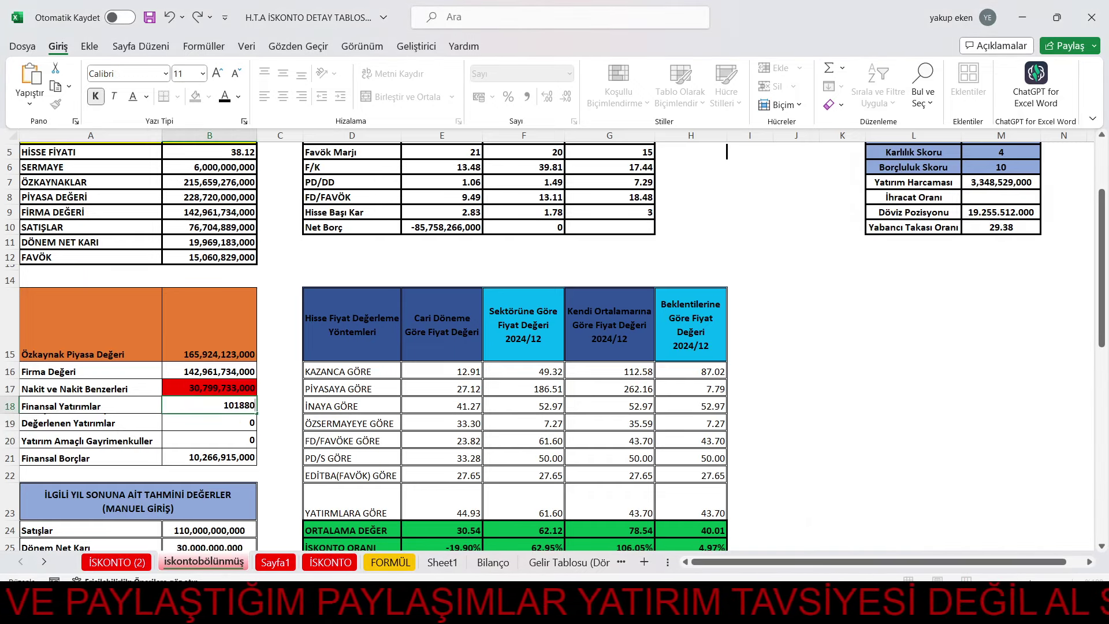
{"action": "key", "text": "alt+Tab"}
{"action": "key", "text": "alt+Tab"}
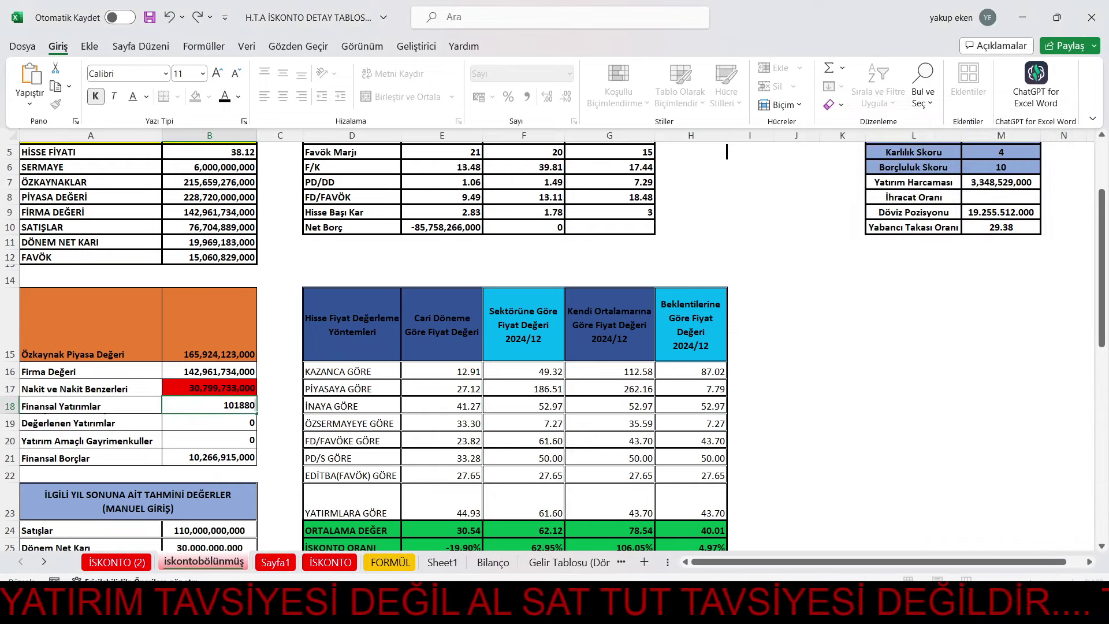
{"action": "type", "text": "980"}
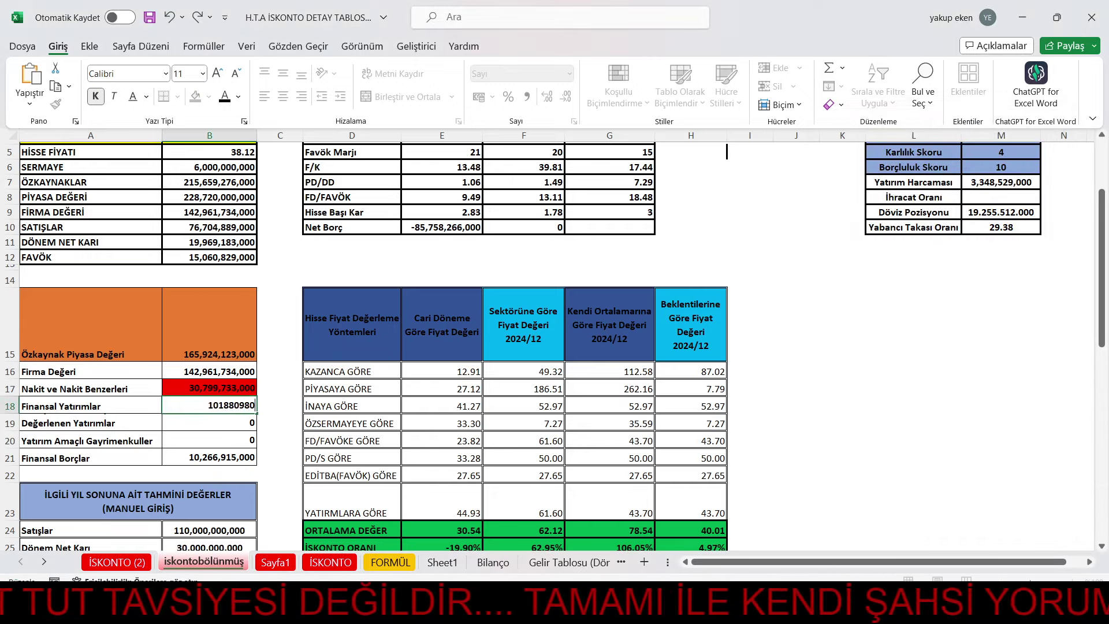
{"action": "type", "text": "000"}
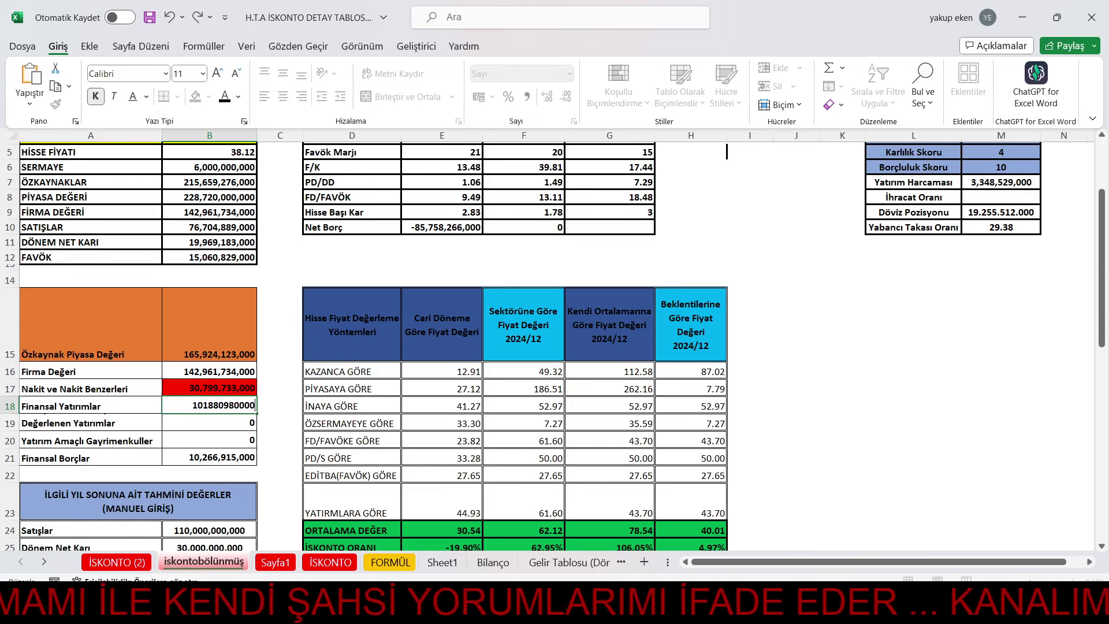
{"action": "left_click", "coordinate": [888, 458]}
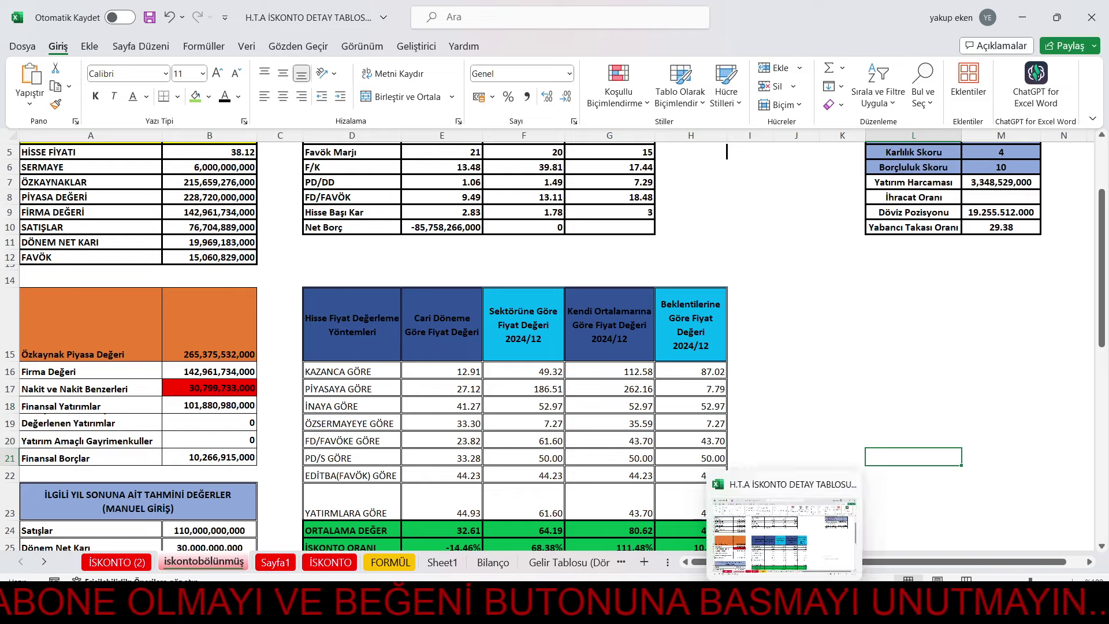
Read the full label in A19 and check Özkaynak Yöntemiyle Değerlenen Yatırımlar in the İş Yatırım balance sheet in Chrome
{"action": "left_click", "coordinate": [96, 420]}
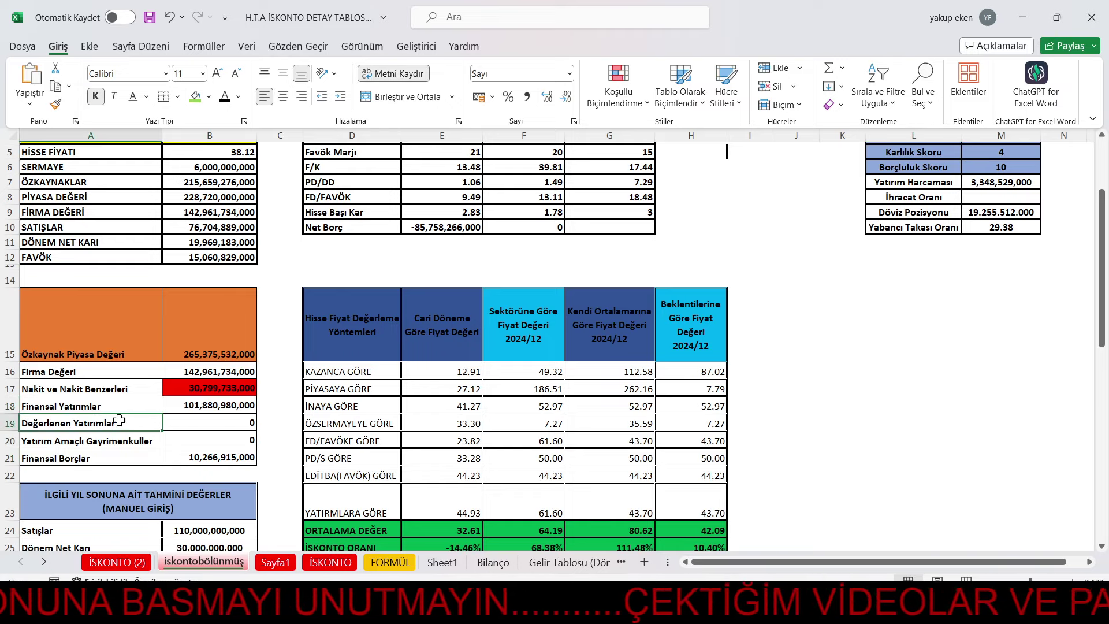
{"action": "double_click", "coordinate": [103, 416]}
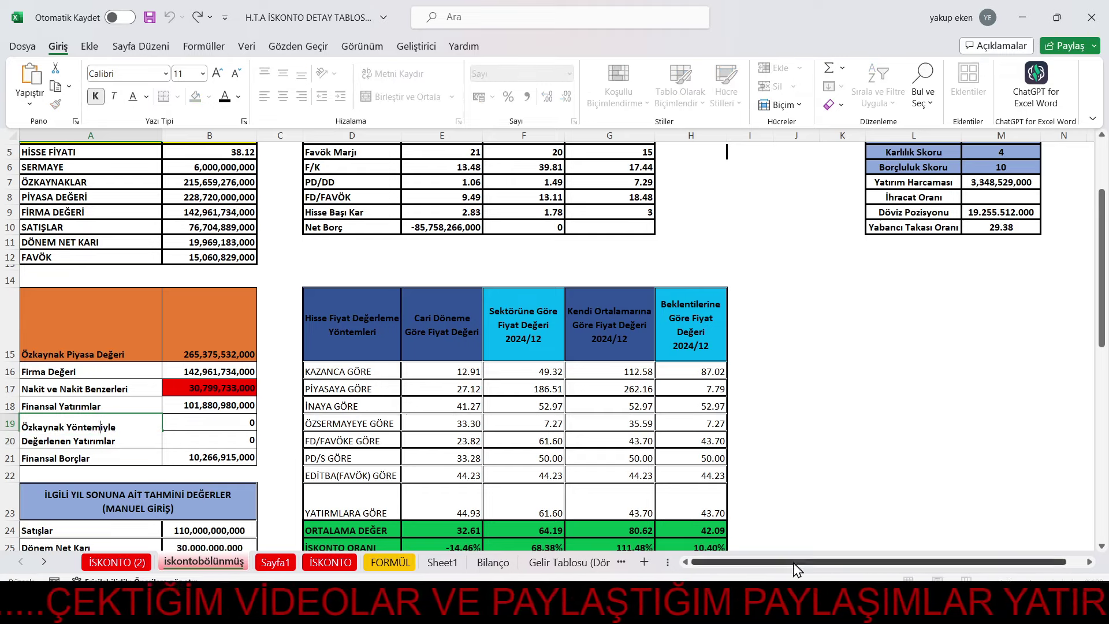
{"action": "key", "text": "Escape"}
{"action": "key", "text": "alt+Tab"}
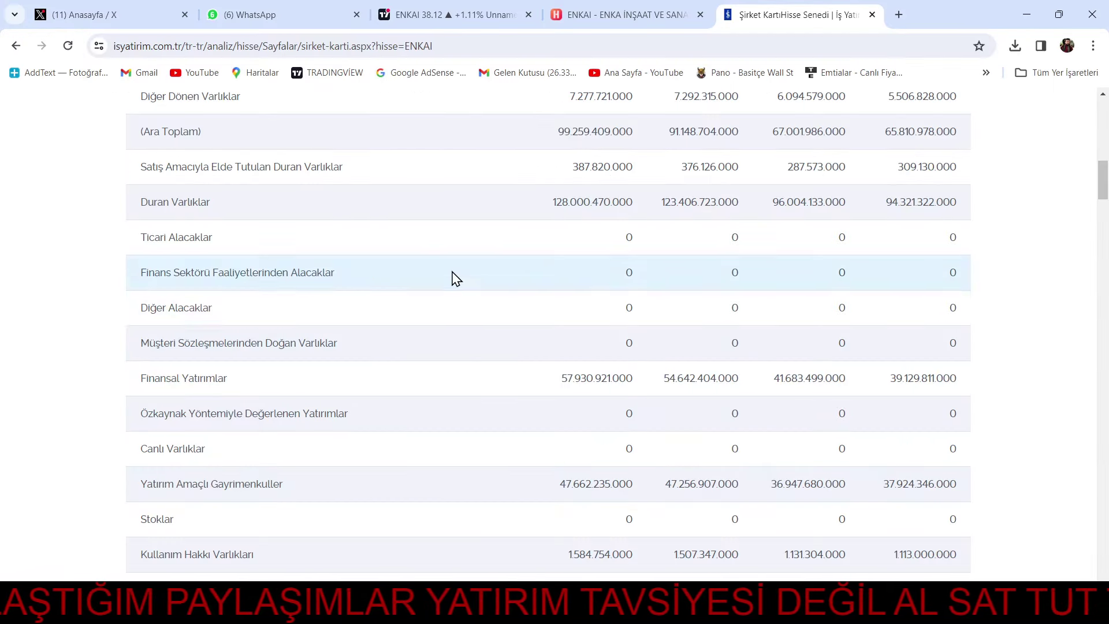
{"action": "scroll", "coordinate": [456, 279], "scroll_direction": "down", "scroll_amount": 1}
{"action": "scroll", "coordinate": [478, 277], "scroll_direction": "up", "scroll_amount": 3}
{"action": "scroll", "coordinate": [451, 342], "scroll_direction": "down", "scroll_amount": 2}
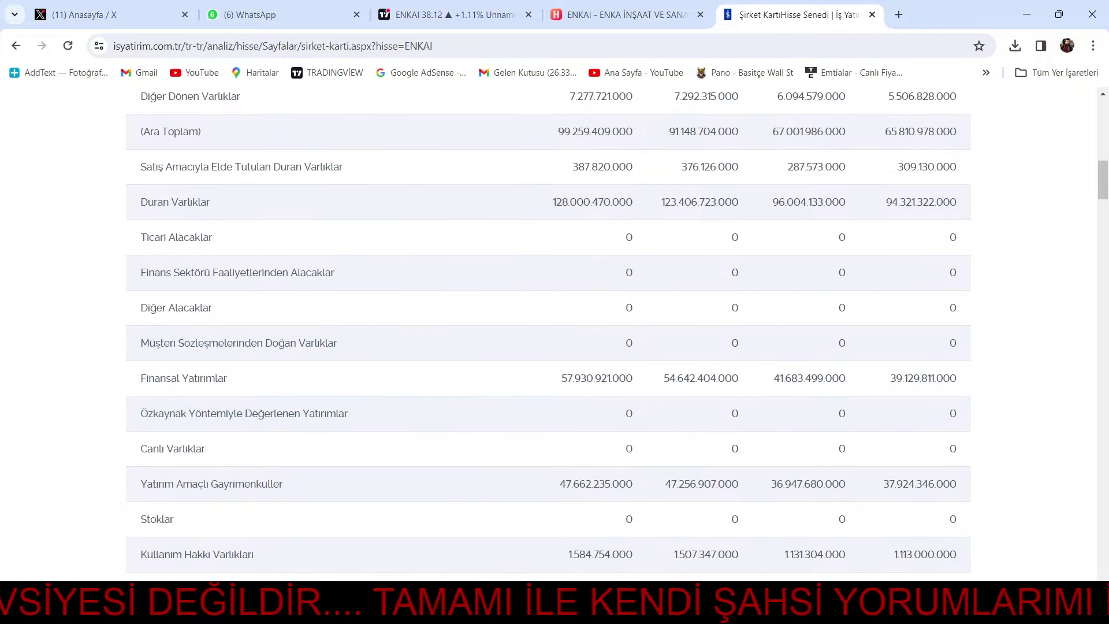
{"action": "key", "text": "alt+Tab"}
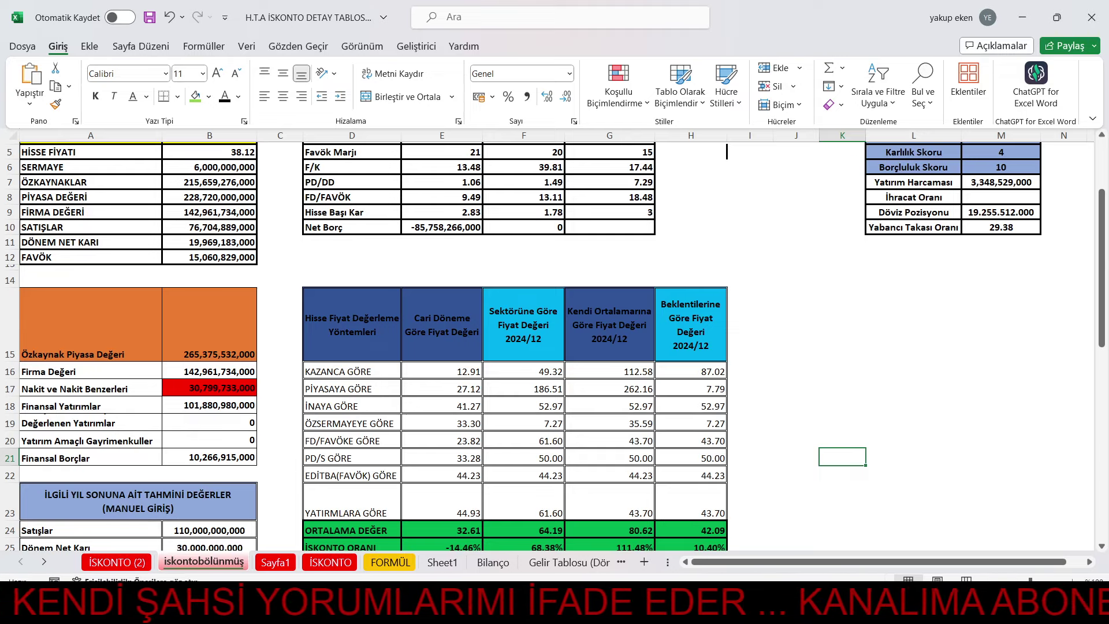
{"action": "key", "text": "alt+Tab"}
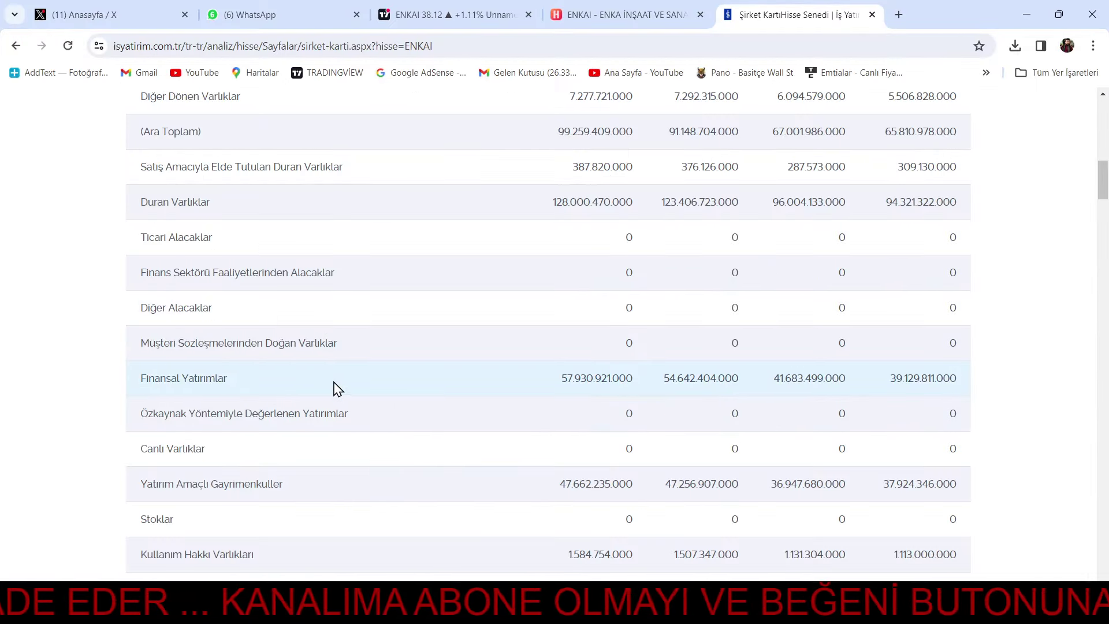
{"action": "scroll", "coordinate": [339, 392], "scroll_direction": "down", "scroll_amount": 2}
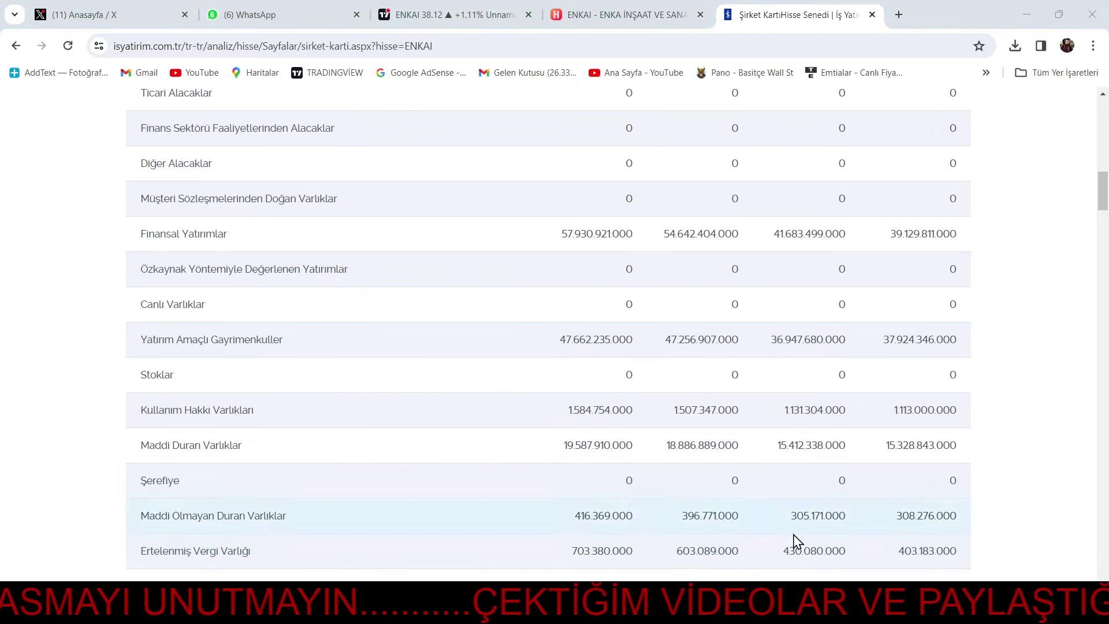
{"action": "key", "text": "alt+Tab"}
{"action": "left_click", "coordinate": [989, 283]}
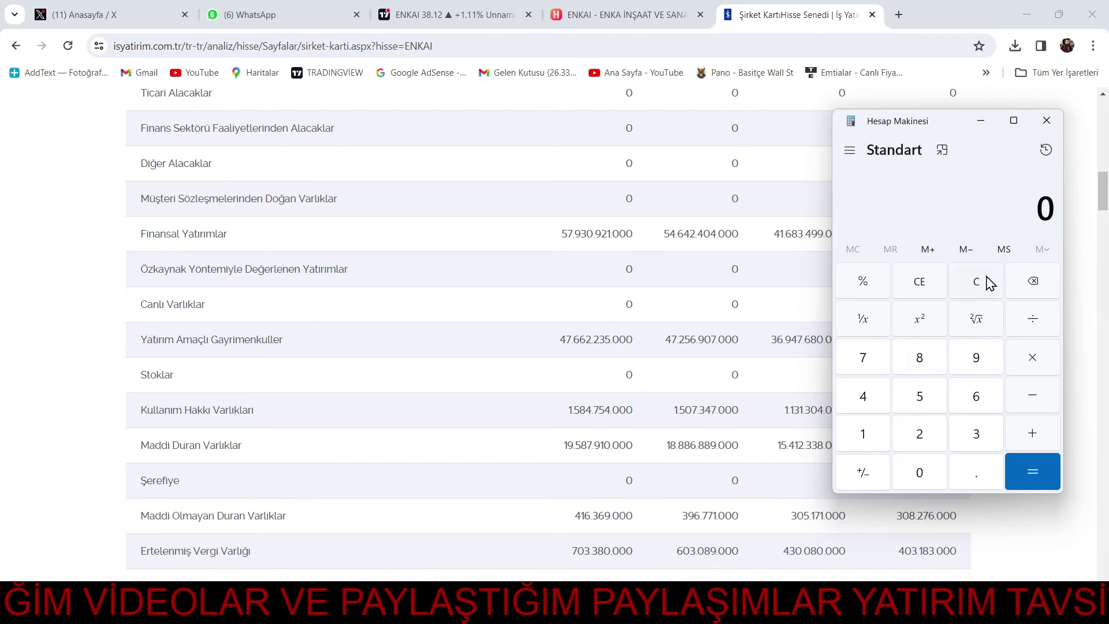
{"action": "left_click", "coordinate": [881, 399]}
{"action": "left_click", "coordinate": [878, 370]}
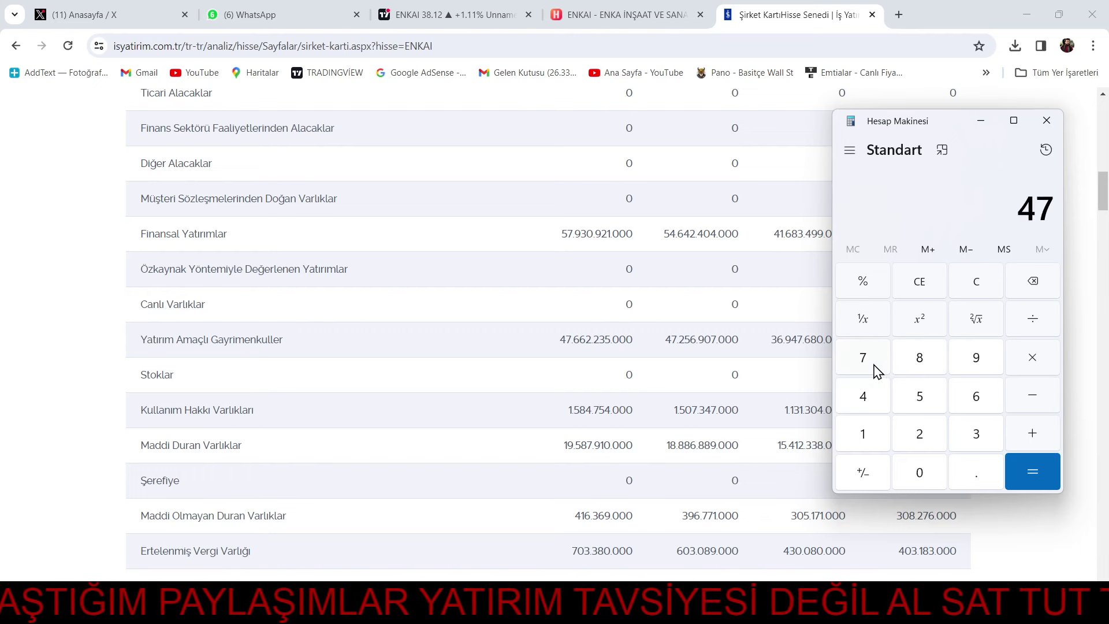
{"action": "left_click", "coordinate": [976, 398]}
{"action": "left_click", "coordinate": [975, 398]}
{"action": "left_click", "coordinate": [925, 433]}
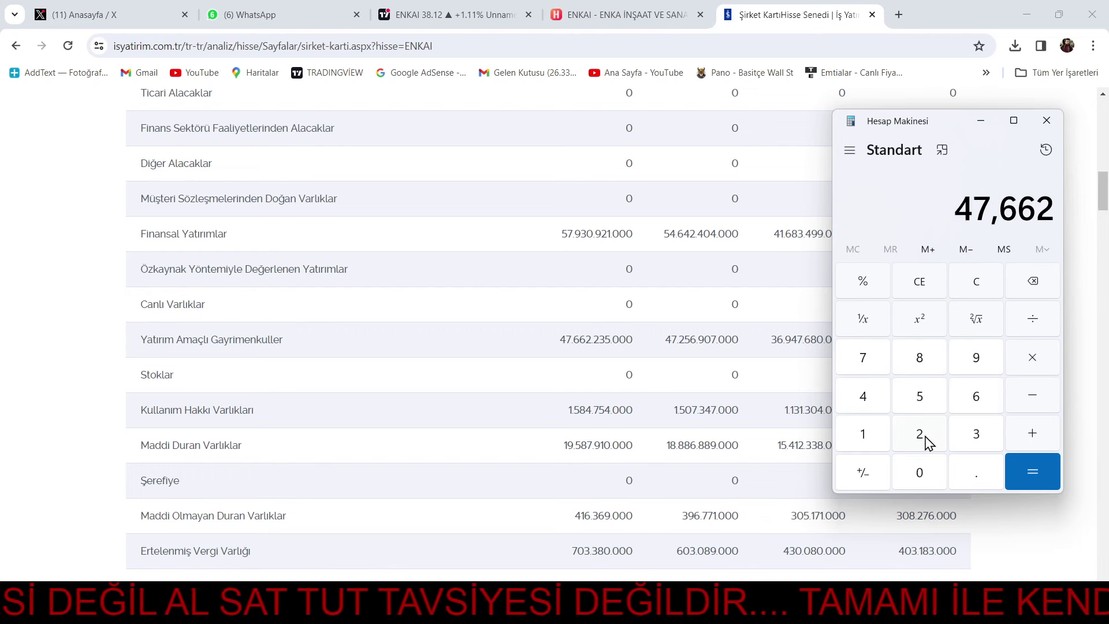
{"action": "left_click", "coordinate": [924, 439]}
{"action": "left_click", "coordinate": [962, 436]}
{"action": "left_click", "coordinate": [922, 404]}
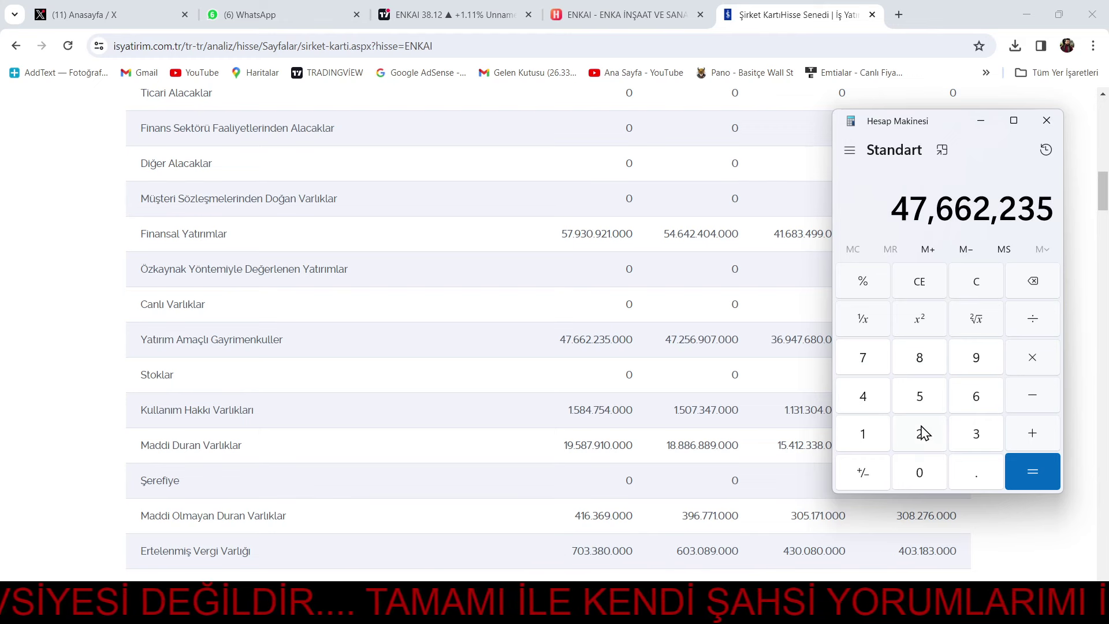
{"action": "left_click", "coordinate": [922, 473]}
{"action": "left_click", "coordinate": [922, 473]}
{"action": "left_click", "coordinate": [923, 474]}
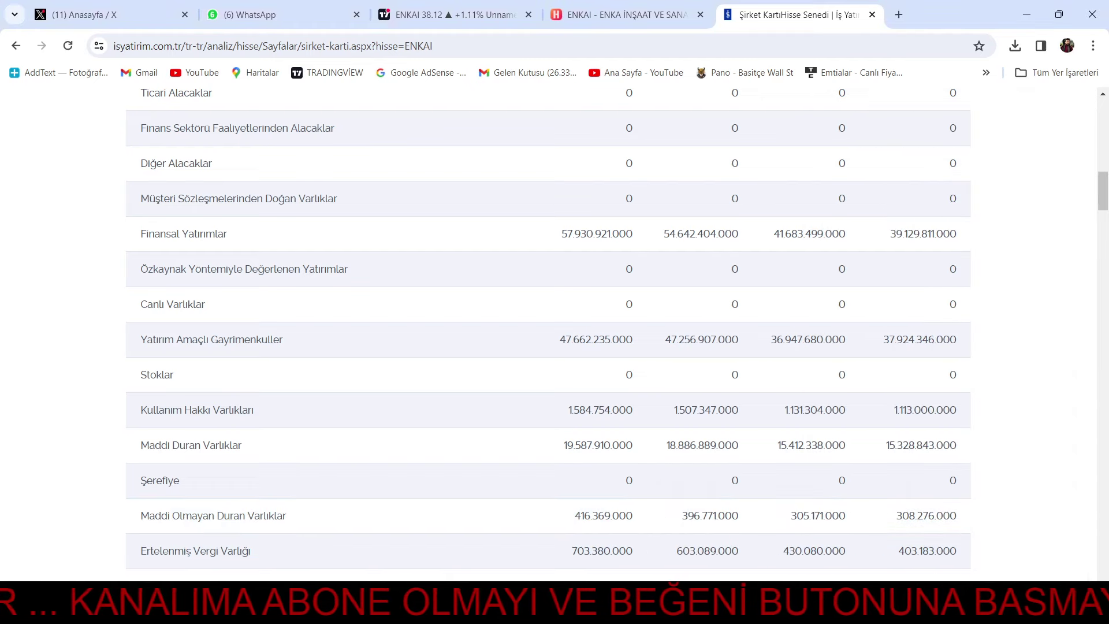
Copy 47,662,235,000 from the calculator and paste it in Excel as the Yatırım Amaçlı Gayrimenkuller value in B20
{"action": "left_click", "coordinate": [780, 612]}
{"action": "left_click_drag", "start_coordinate": [853, 207], "coordinate": [1064, 204]}
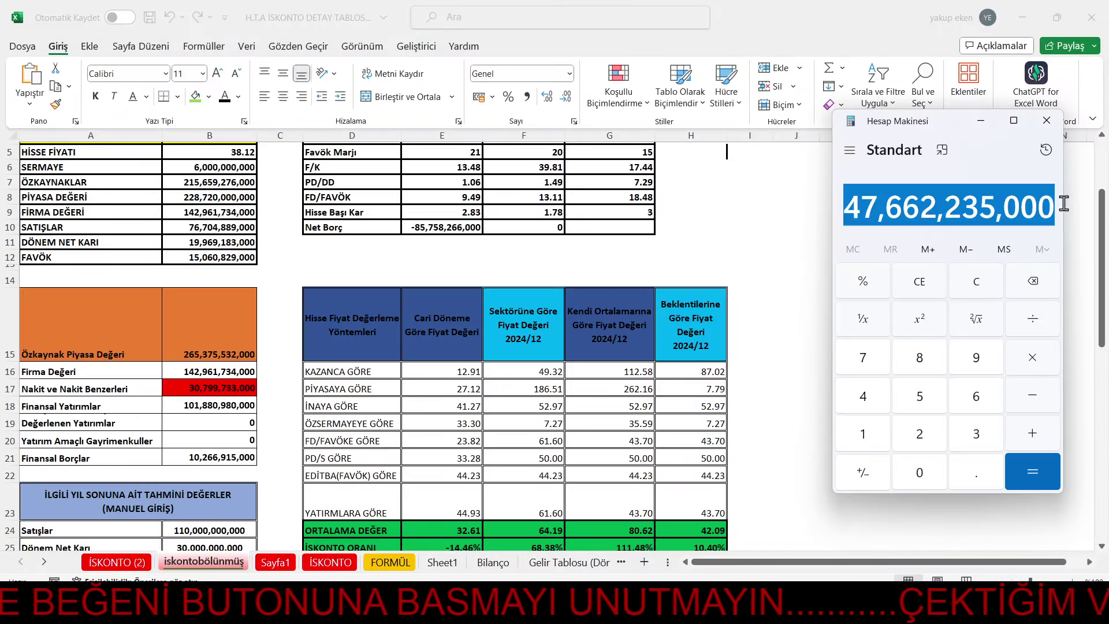
{"action": "right_click", "coordinate": [1008, 207]}
{"action": "left_click", "coordinate": [1068, 231]}
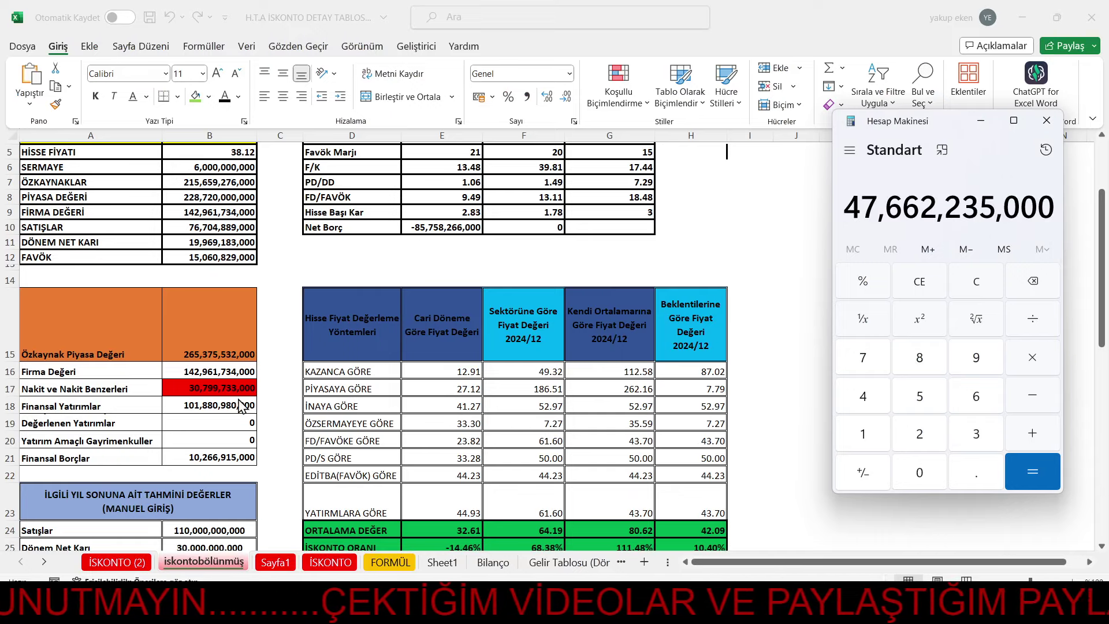
{"action": "double_click", "coordinate": [194, 445]}
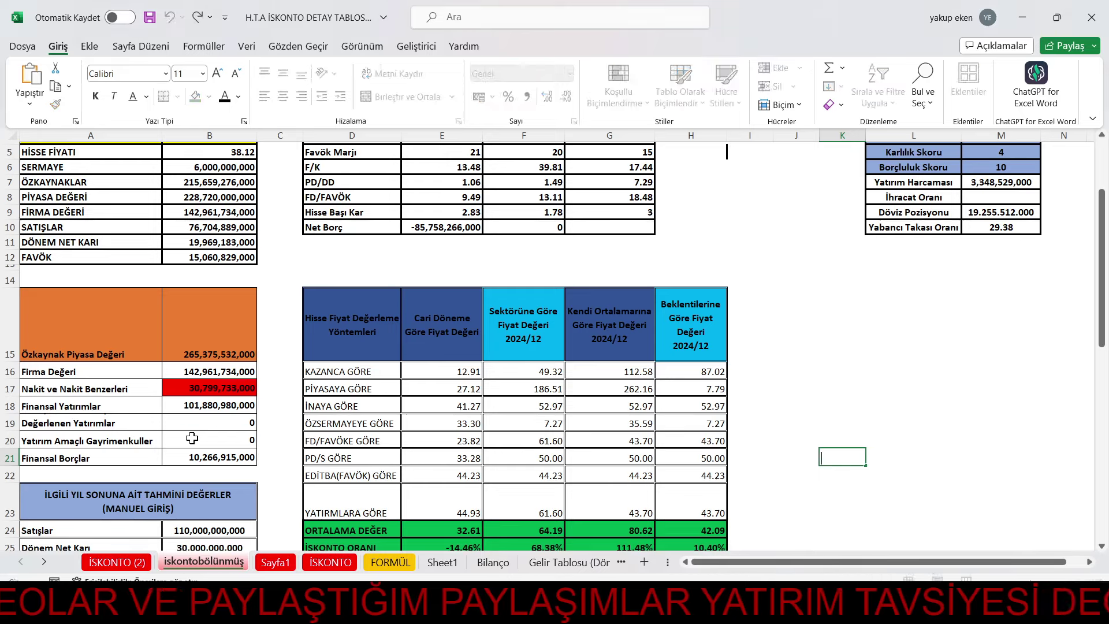
{"action": "left_click_drag", "start_coordinate": [221, 437], "coordinate": [272, 440]}
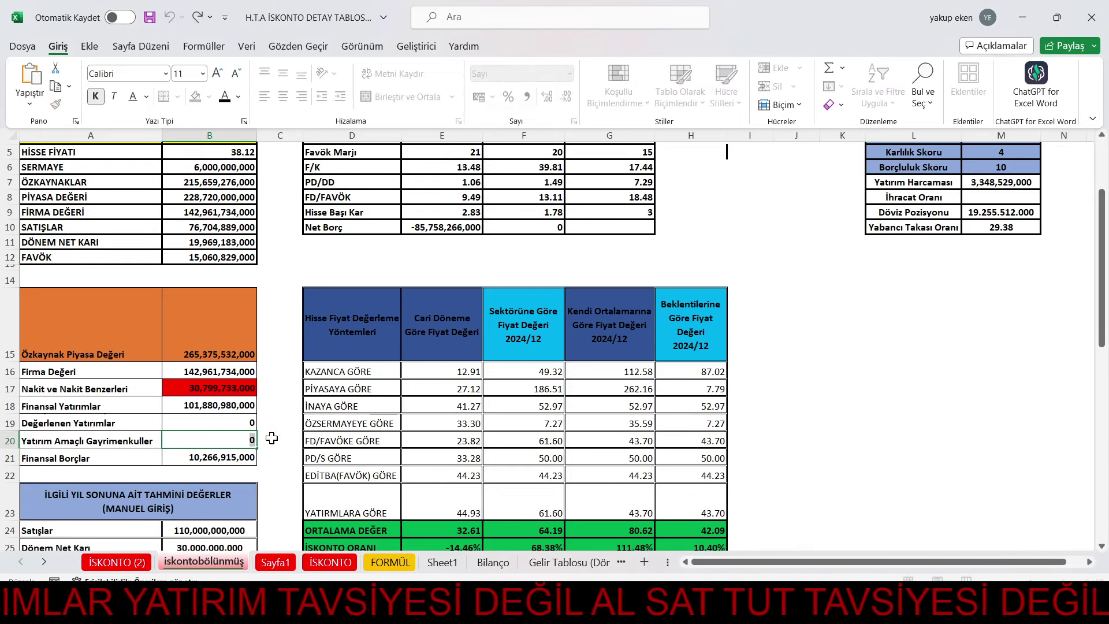
{"action": "key", "text": "ctrl+v"}
{"action": "left_click", "coordinate": [260, 457]}
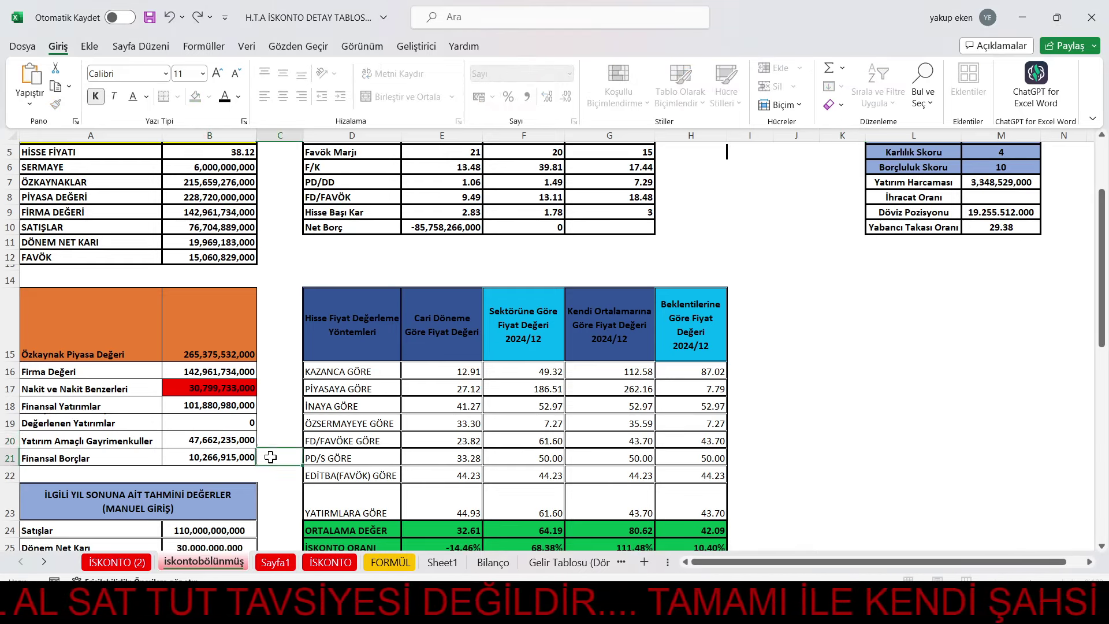
Switch back to the balance sheet in Chrome, clear the calculator, and locate Finansal Borçlar under Kısa Vadeli Yükümlülükler
{"action": "left_click", "coordinate": [214, 458]}
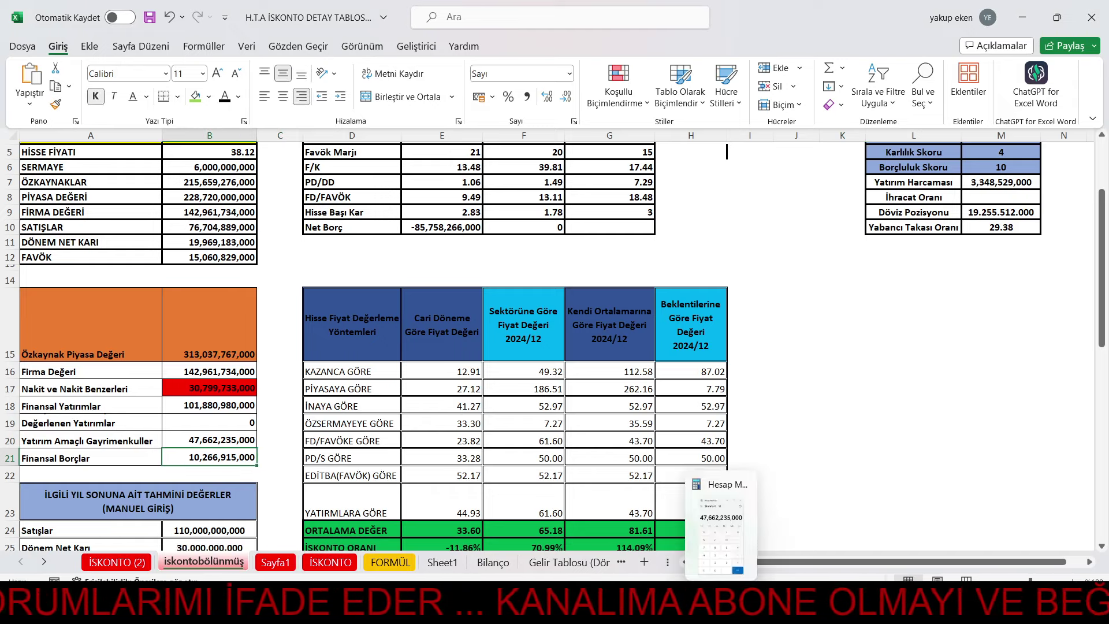
{"action": "left_click", "coordinate": [722, 508]}
{"action": "key", "text": "alt+Tab"}
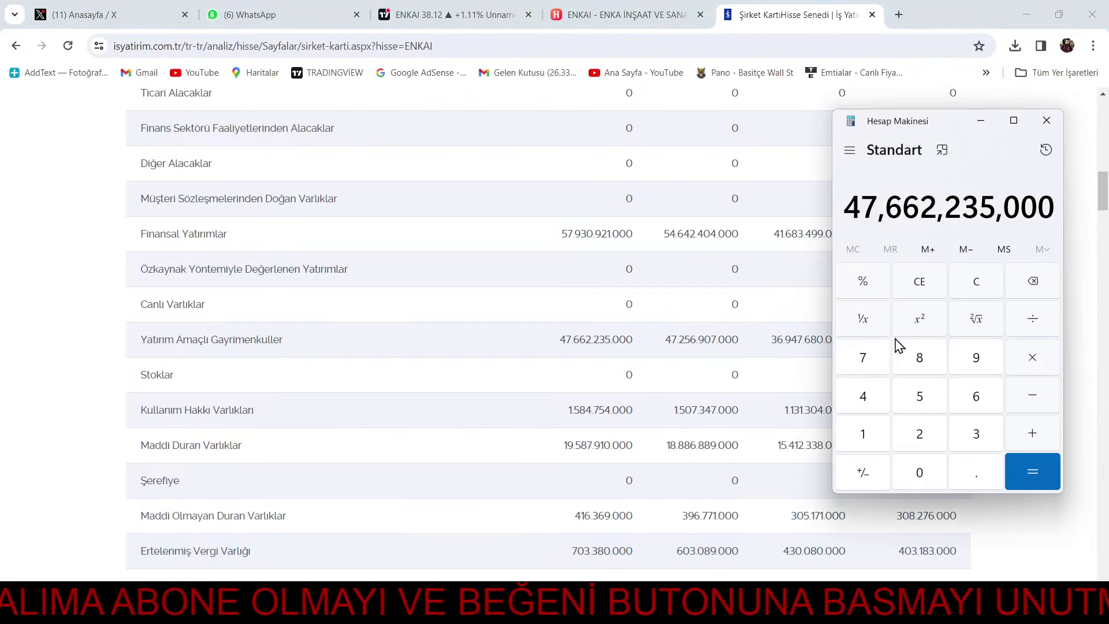
{"action": "left_click", "coordinate": [990, 287]}
{"action": "scroll", "coordinate": [462, 340], "scroll_direction": "up", "scroll_amount": 3}
{"action": "scroll", "coordinate": [374, 317], "scroll_direction": "up", "scroll_amount": 5}
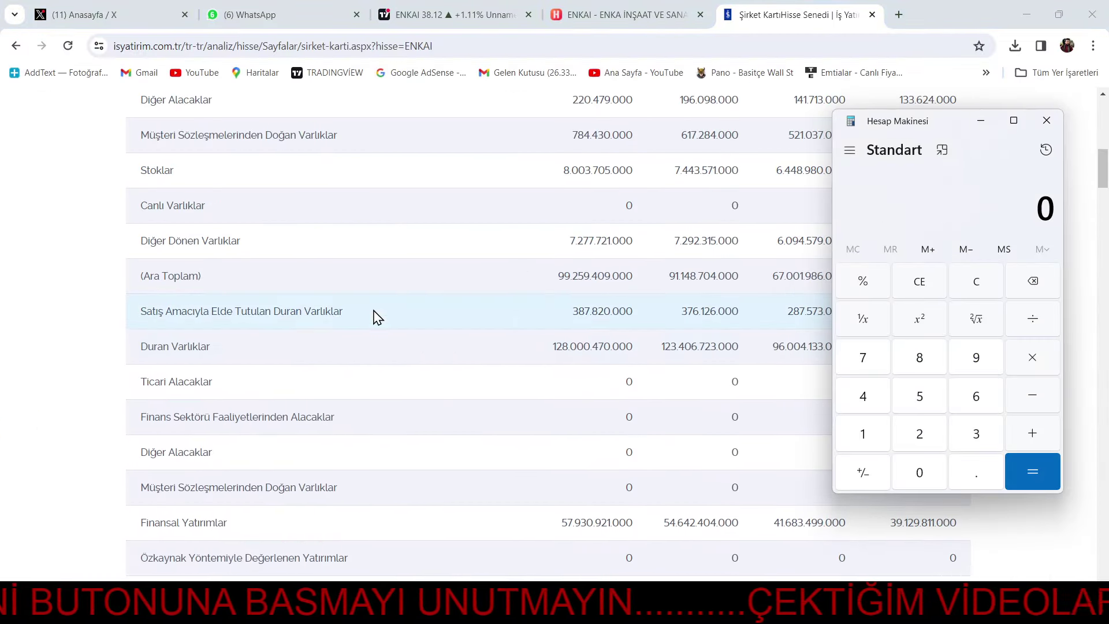
{"action": "scroll", "coordinate": [337, 312], "scroll_direction": "down", "scroll_amount": 1}
{"action": "scroll", "coordinate": [341, 318], "scroll_direction": "down", "scroll_amount": 7}
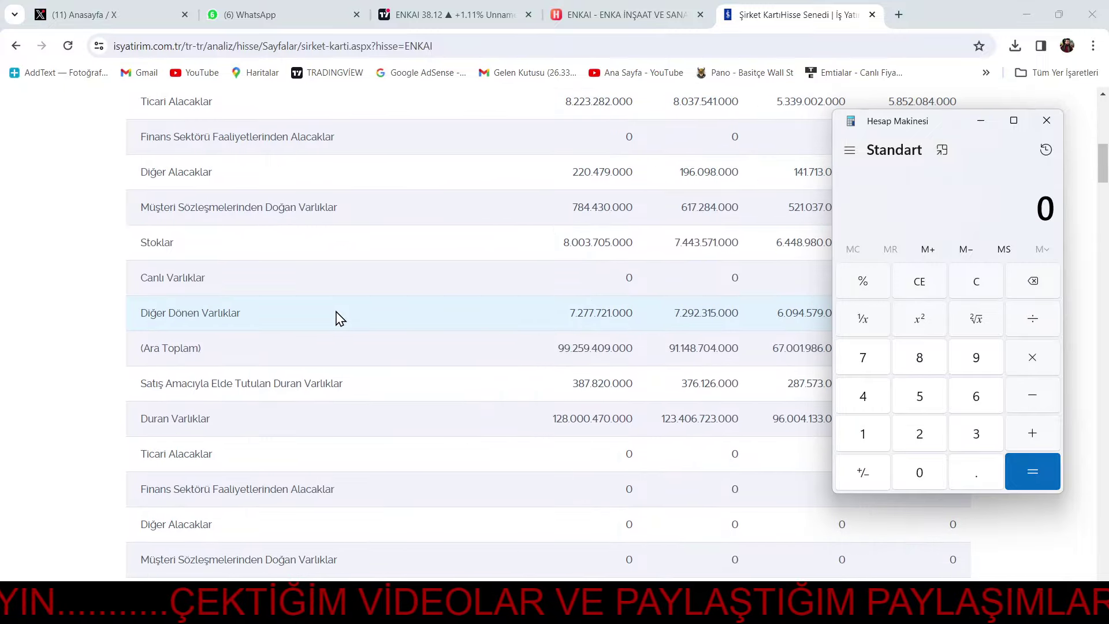
{"action": "scroll", "coordinate": [329, 321], "scroll_direction": "down", "scroll_amount": 3}
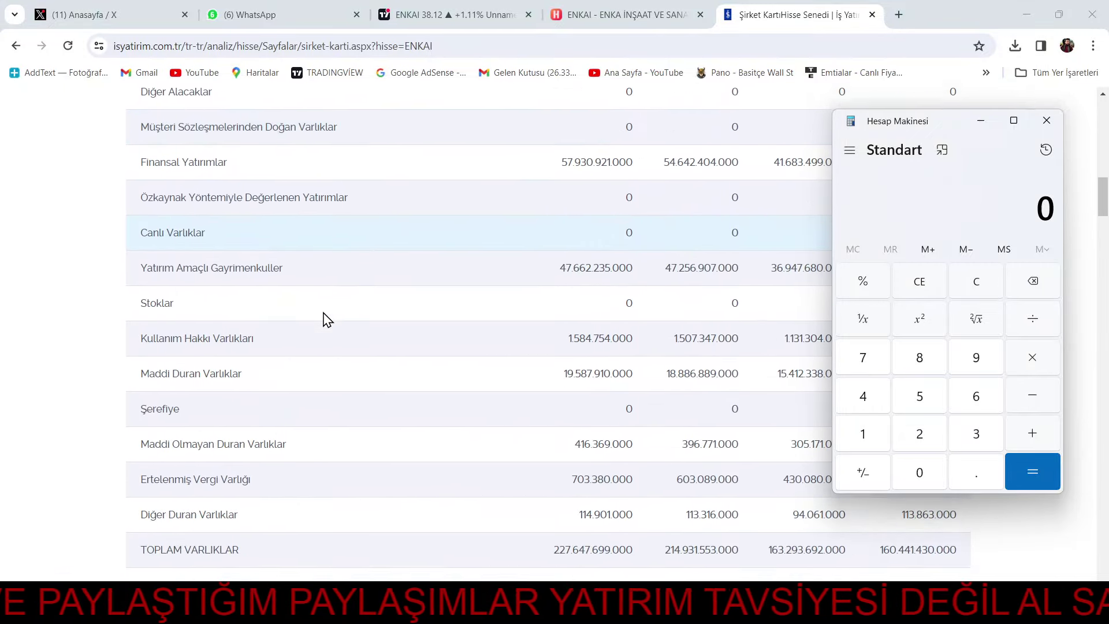
{"action": "scroll", "coordinate": [326, 323], "scroll_direction": "down", "scroll_amount": 3}
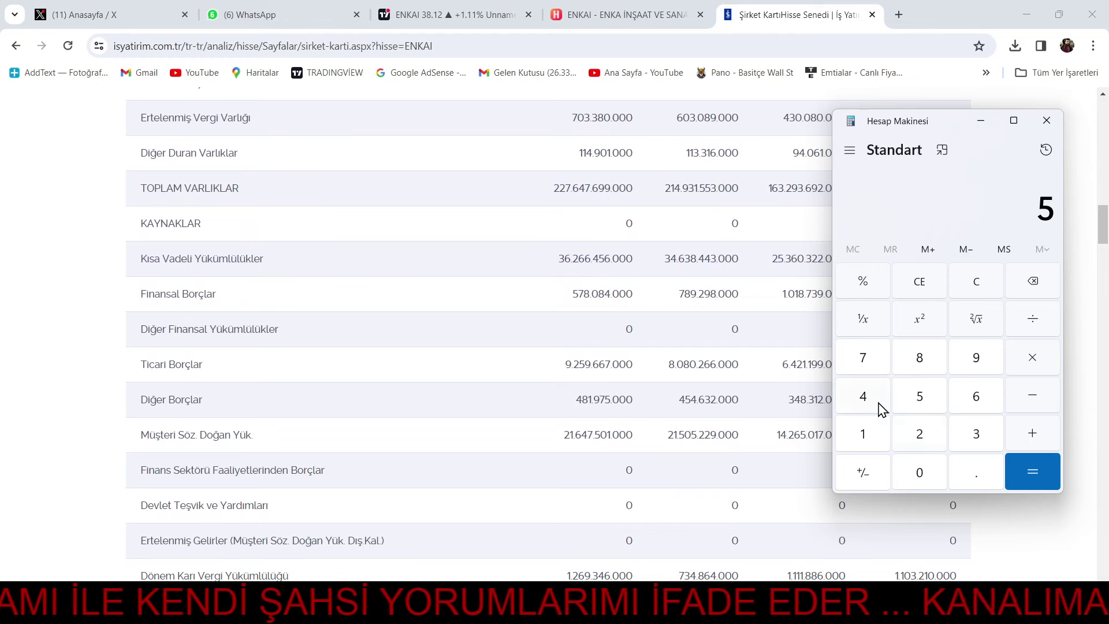
Enter the newest short-term Finansal Borçlar figure, 578084000, in the calculator
{"action": "left_click", "coordinate": [861, 364]}
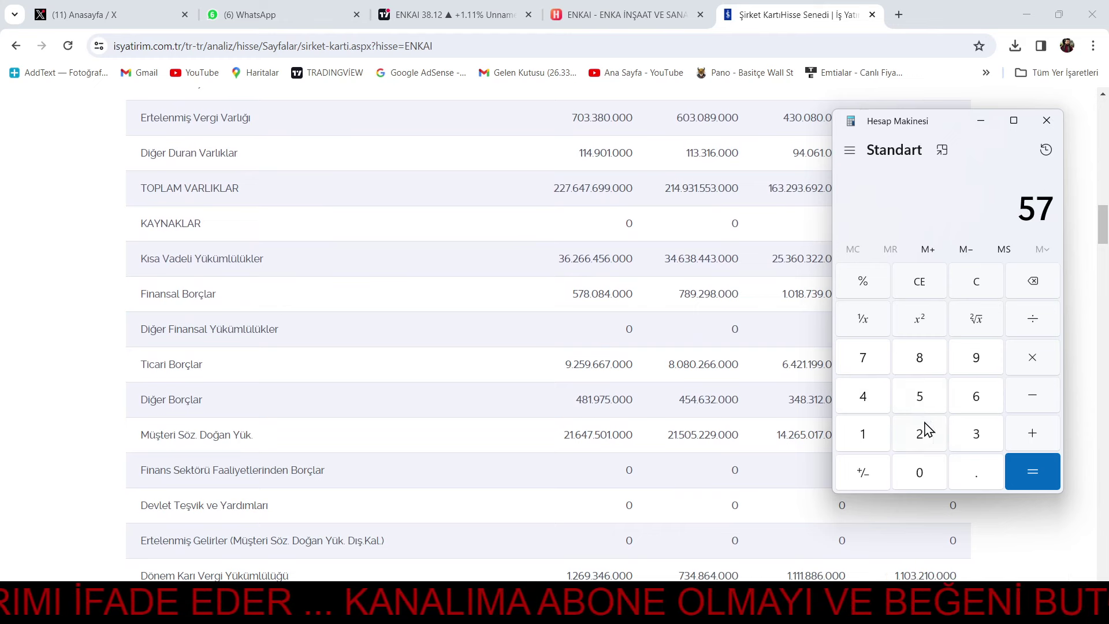
{"action": "left_click", "coordinate": [930, 372]}
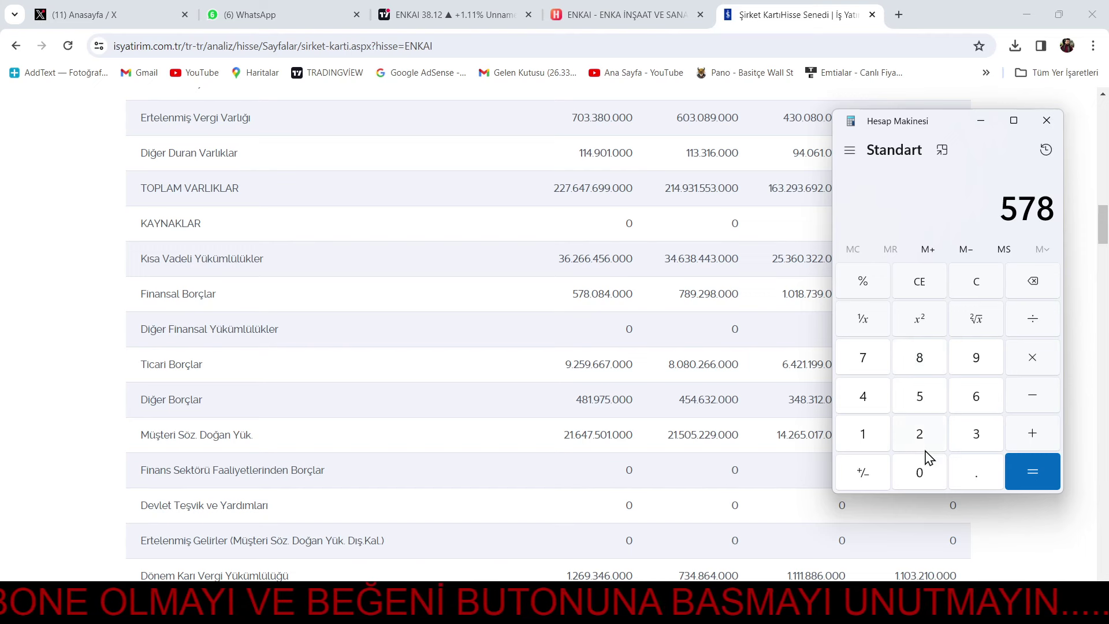
{"action": "left_click", "coordinate": [922, 472]}
{"action": "left_click", "coordinate": [918, 361]}
{"action": "left_click", "coordinate": [869, 400]}
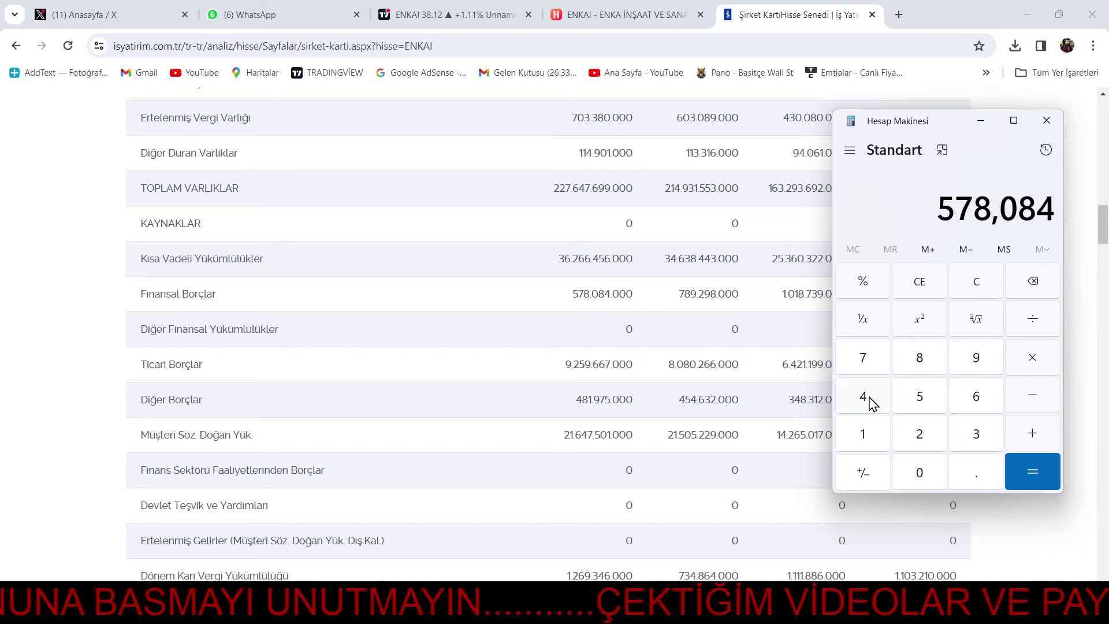
{"action": "left_click", "coordinate": [920, 472]}
{"action": "left_click", "coordinate": [920, 472]}
{"action": "left_click", "coordinate": [920, 473]}
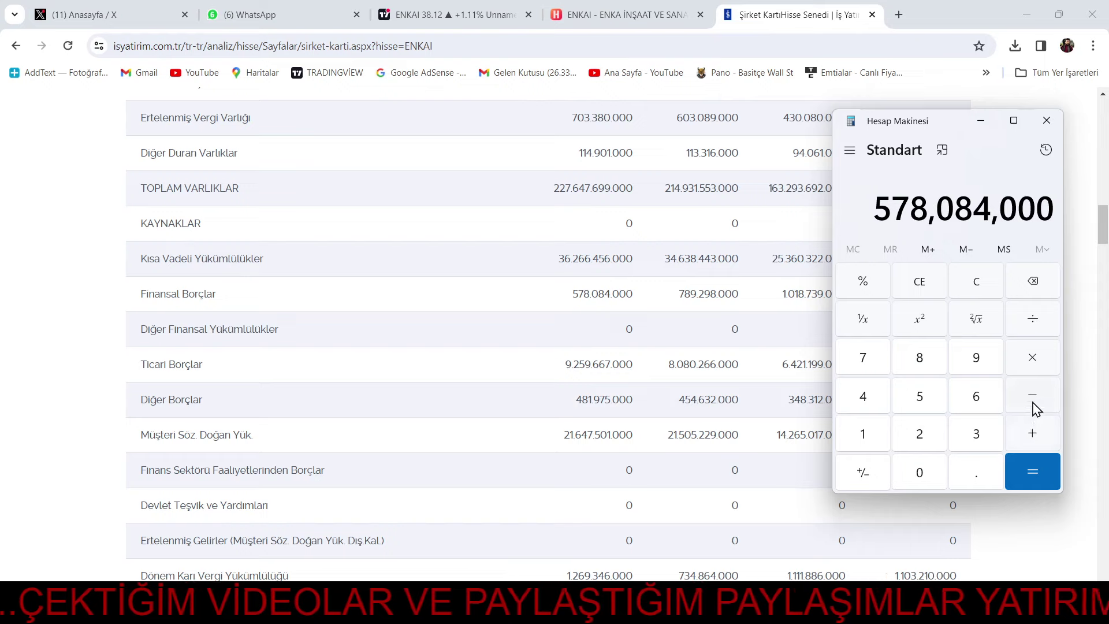
{"action": "left_click", "coordinate": [1037, 436]}
{"action": "scroll", "coordinate": [341, 345], "scroll_direction": "down", "scroll_amount": 1}
{"action": "scroll", "coordinate": [255, 240], "scroll_direction": "down", "scroll_amount": 9}
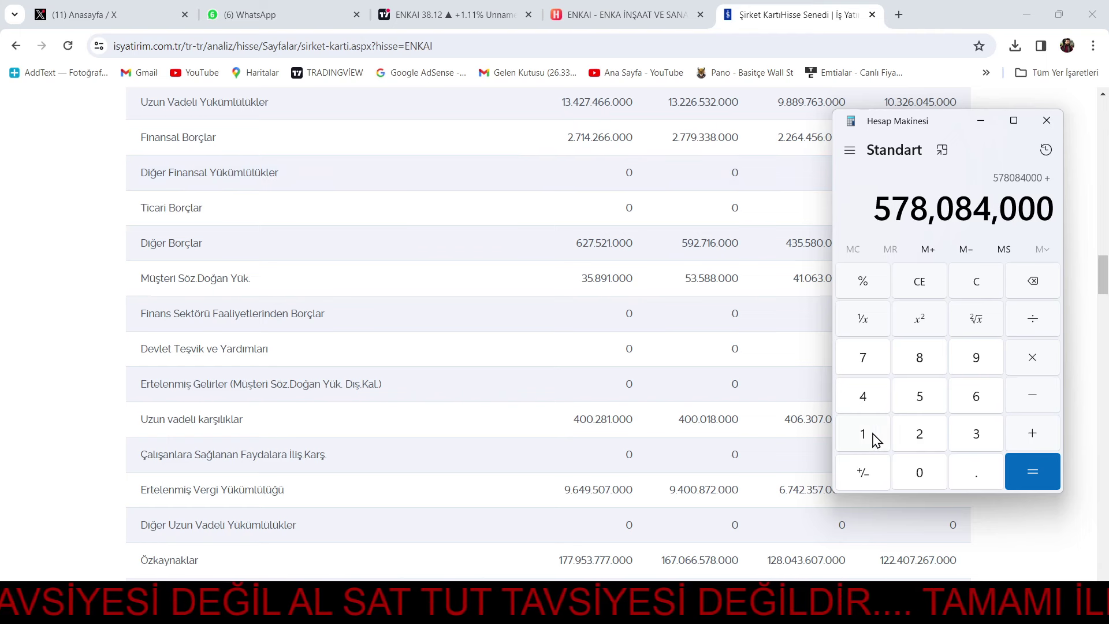
{"action": "left_click", "coordinate": [915, 439]}
{"action": "left_click", "coordinate": [869, 361]}
{"action": "left_click", "coordinate": [873, 432]}
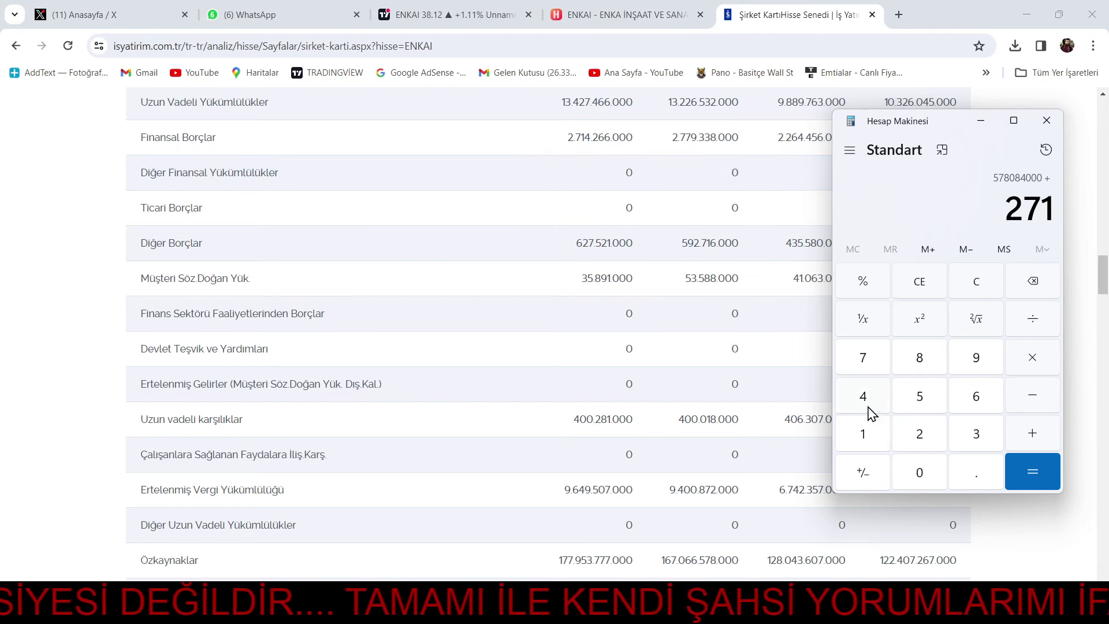
{"action": "left_click", "coordinate": [868, 405]}
{"action": "left_click", "coordinate": [924, 439]}
{"action": "left_click", "coordinate": [969, 404]}
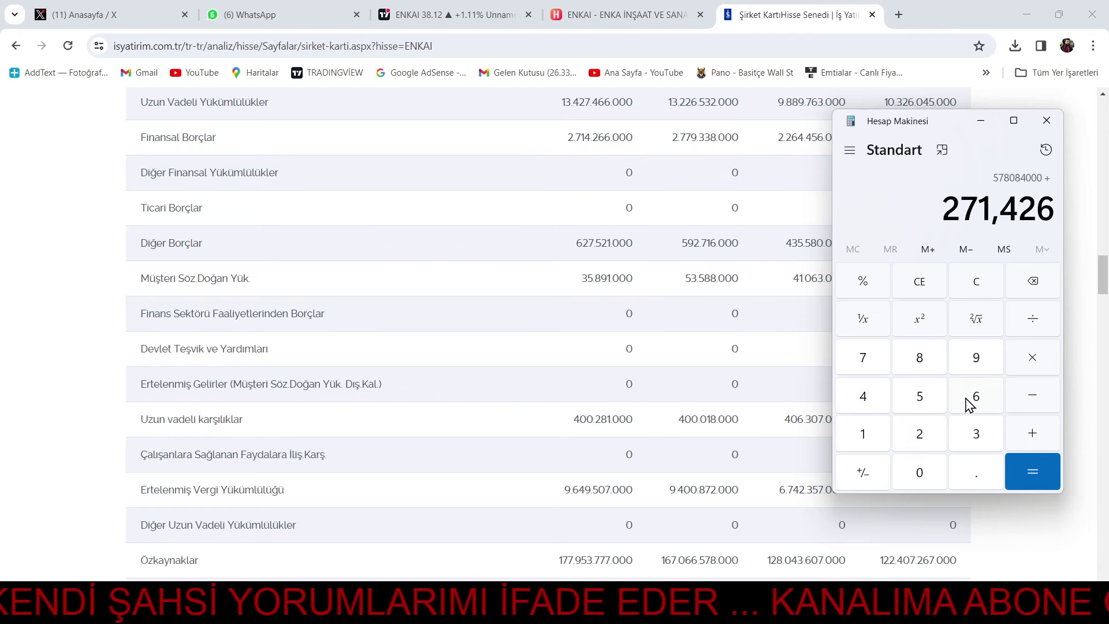
{"action": "left_click", "coordinate": [969, 407]}
{"action": "left_click", "coordinate": [921, 471]}
{"action": "left_click", "coordinate": [929, 476]}
{"action": "left_click", "coordinate": [930, 478]}
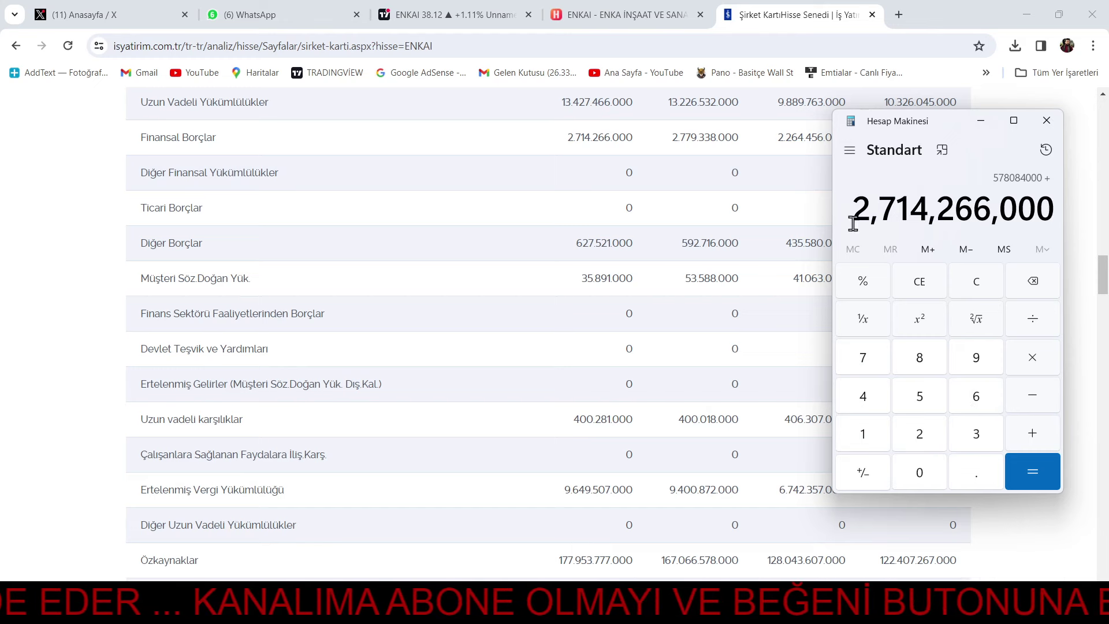
{"action": "left_click", "coordinate": [1032, 471]}
Copy the calculator's sum, 3,292,350,000, and paste it in Excel as the Finansal Borçlar value in B21
{"action": "left_click_drag", "start_coordinate": [853, 215], "coordinate": [1056, 217]}
{"action": "right_click", "coordinate": [1034, 221]}
{"action": "left_click", "coordinate": [1075, 230]}
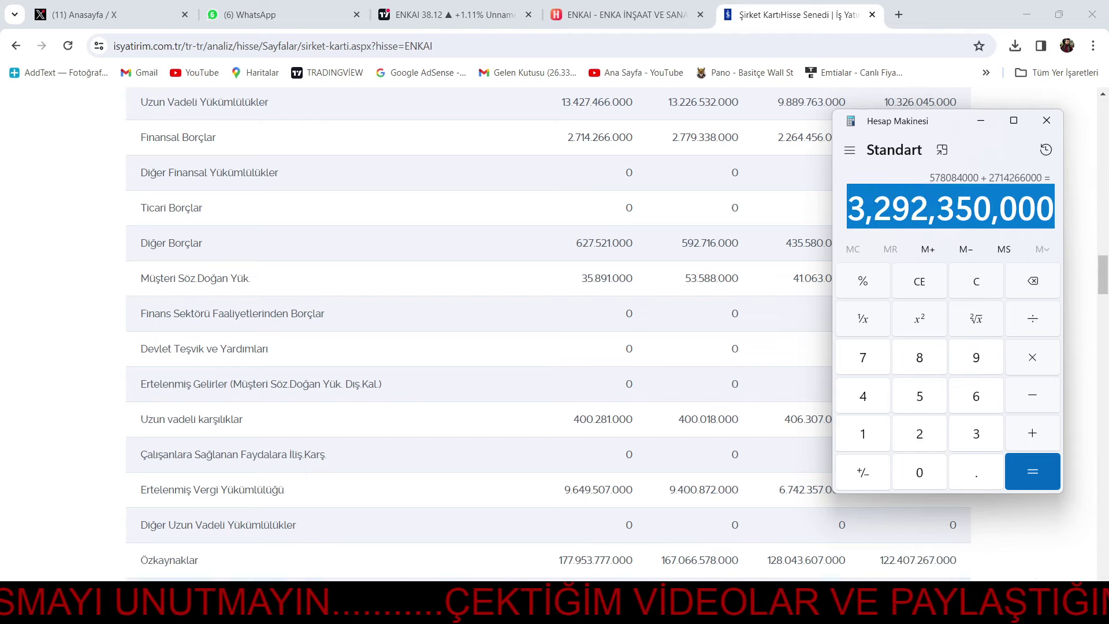
{"action": "left_click", "coordinate": [443, 504]}
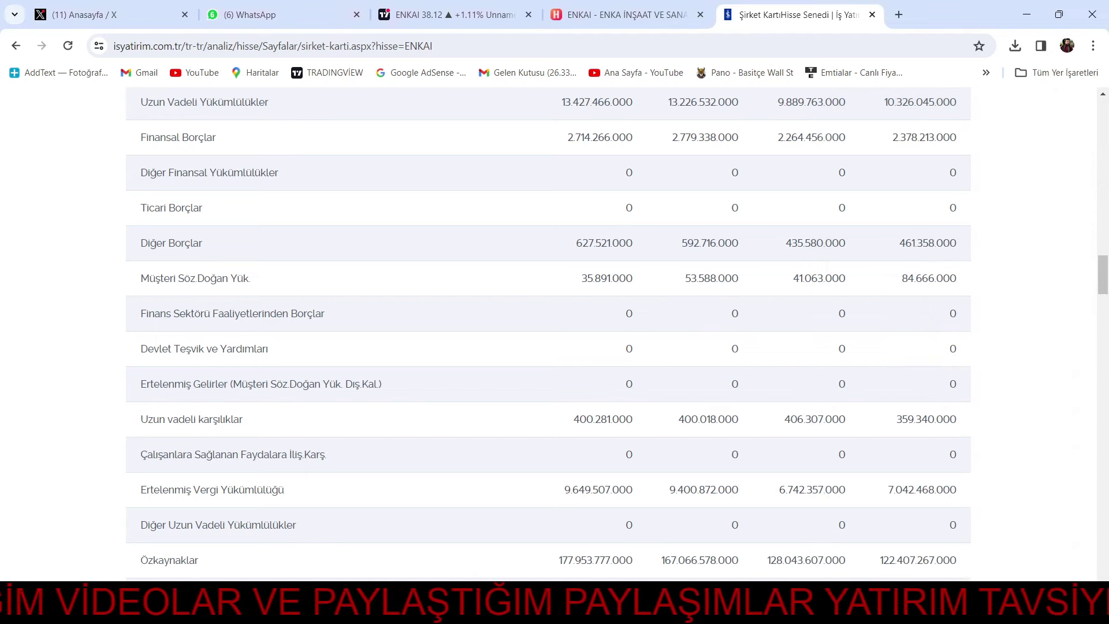
{"action": "key", "text": "alt+Tab"}
{"action": "double_click", "coordinate": [187, 455]}
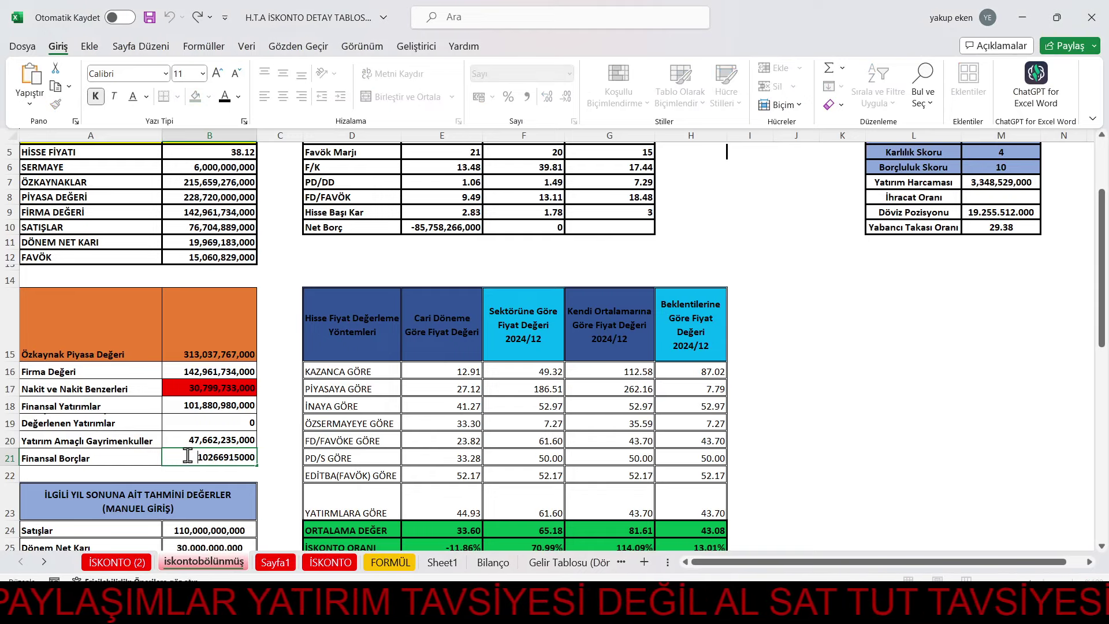
{"action": "left_click_drag", "start_coordinate": [188, 456], "coordinate": [278, 458]}
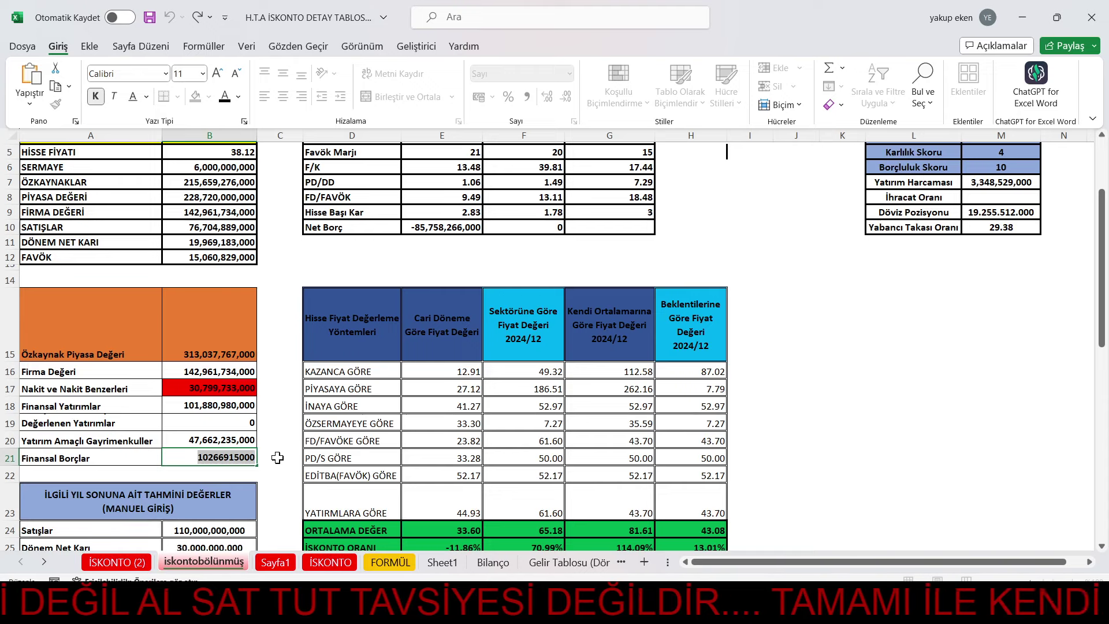
{"action": "key", "text": "ctrl+v"}
{"action": "left_click", "coordinate": [811, 418]}
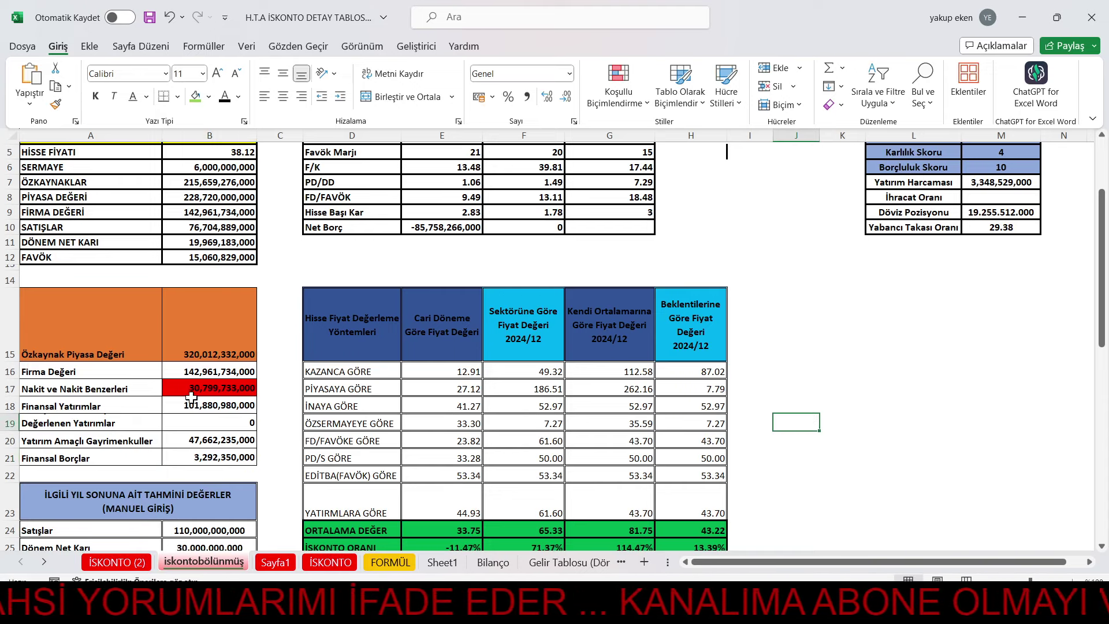
Check the formula behind the Firma Değeri value in B16
{"action": "double_click", "coordinate": [189, 376]}
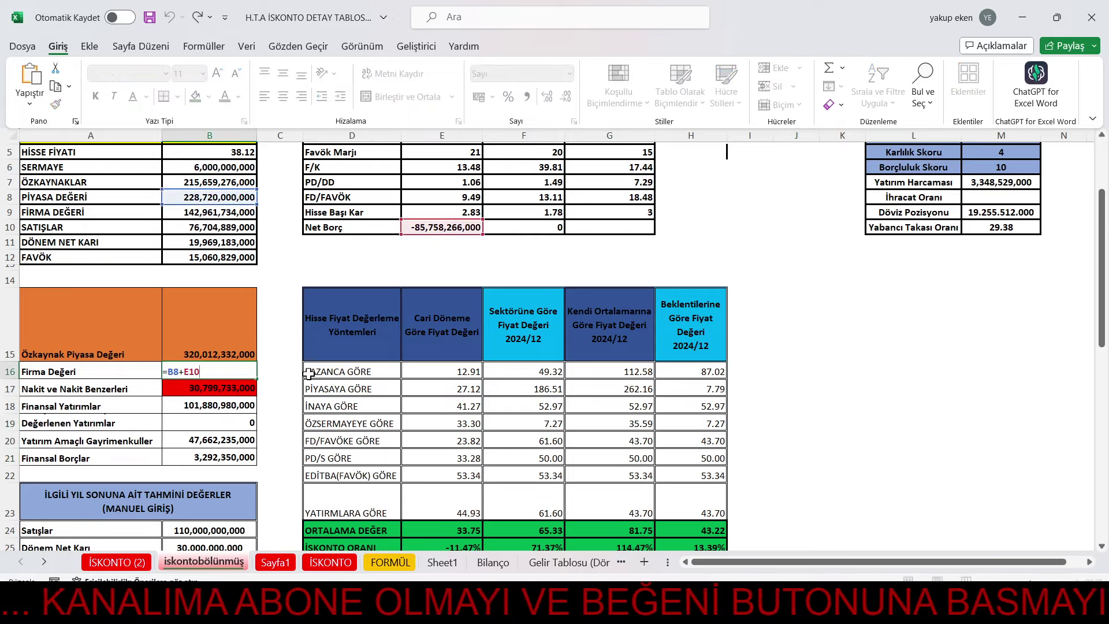
{"action": "left_click", "coordinate": [791, 359]}
Append 2024/12 to the İLGİLİ YIL SONUNA AİT TAHMİNİ DEĞERLER (MANUEL GİRİŞ) heading and keep the heading text bold
{"action": "scroll", "coordinate": [808, 363], "scroll_direction": "down", "scroll_amount": 1}
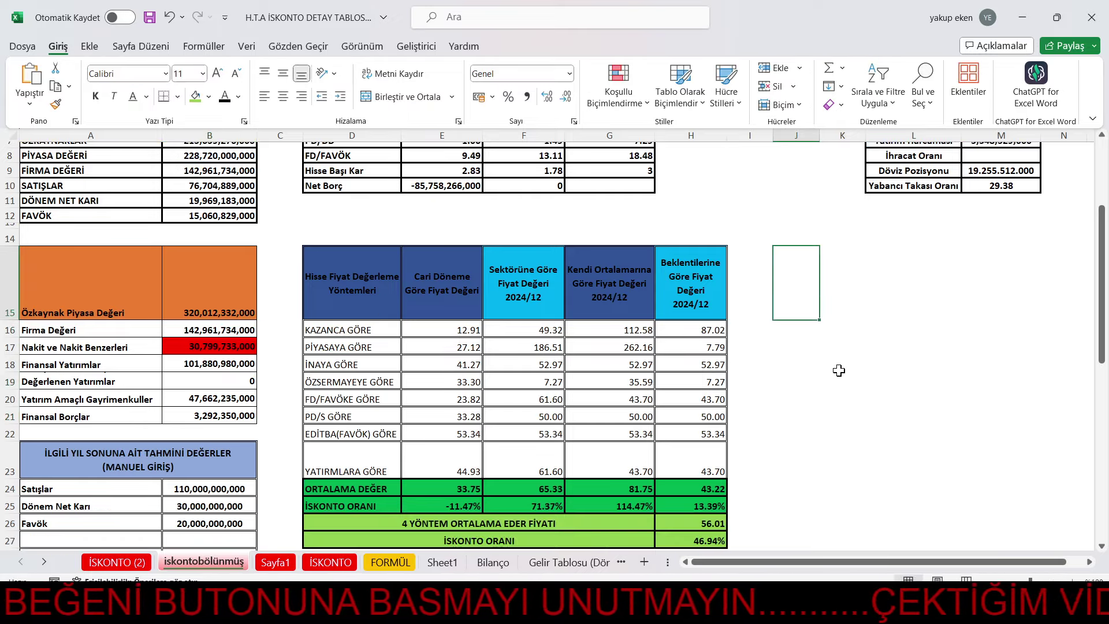
{"action": "scroll", "coordinate": [838, 370], "scroll_direction": "down", "scroll_amount": 1}
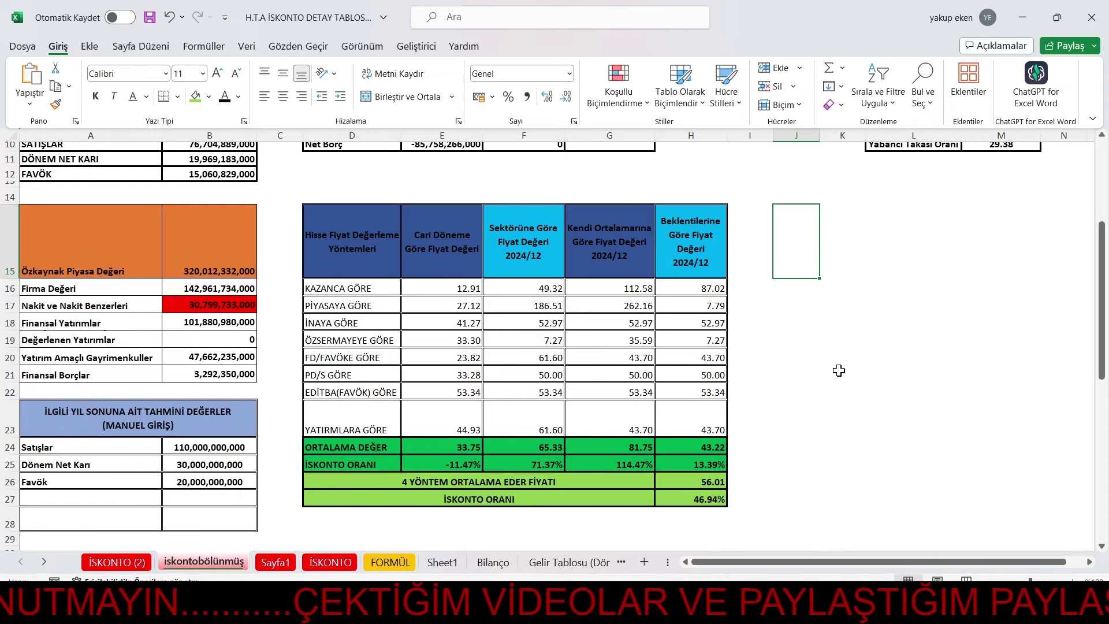
{"action": "double_click", "coordinate": [189, 427]}
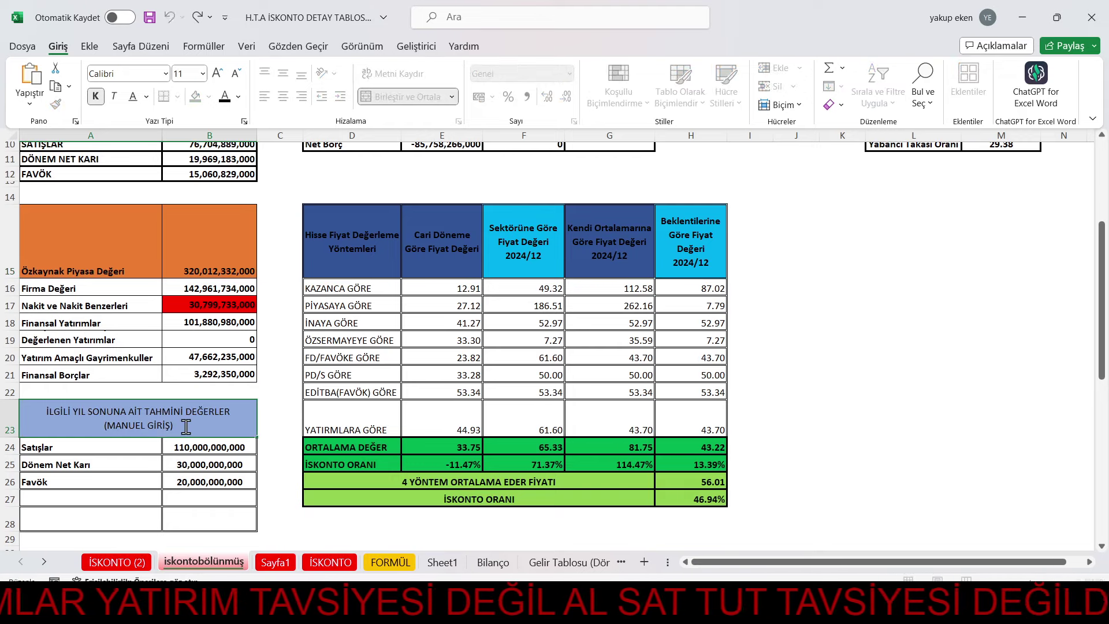
{"action": "type", "text": "2024"}
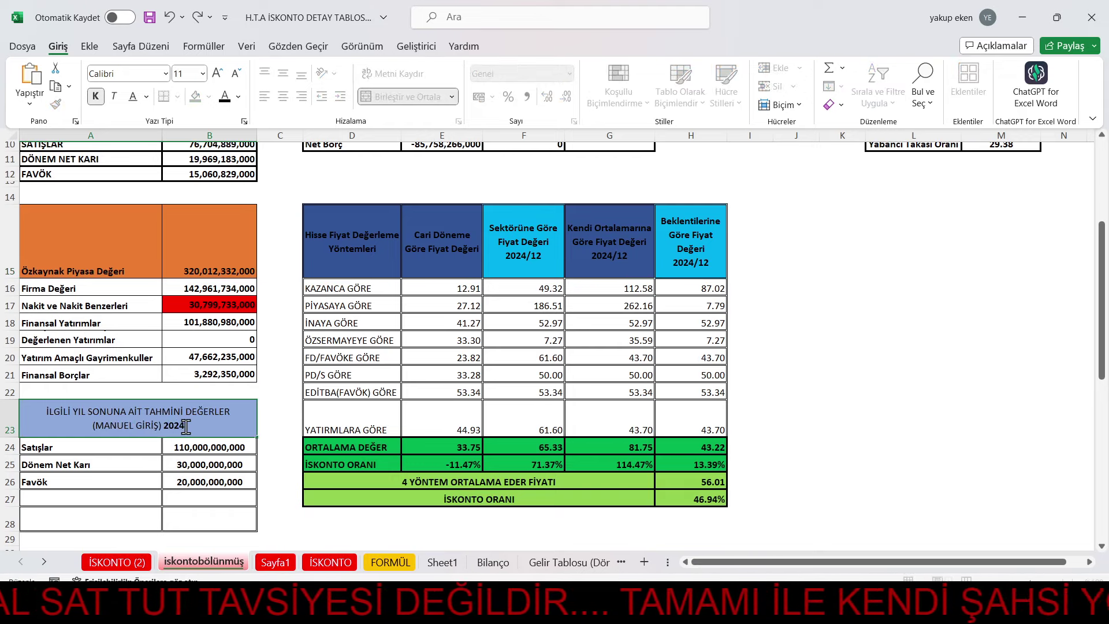
{"action": "key", "text": "shift+Home"}
{"action": "key", "text": "ctrl+b"}
{"action": "key", "text": "Return"}
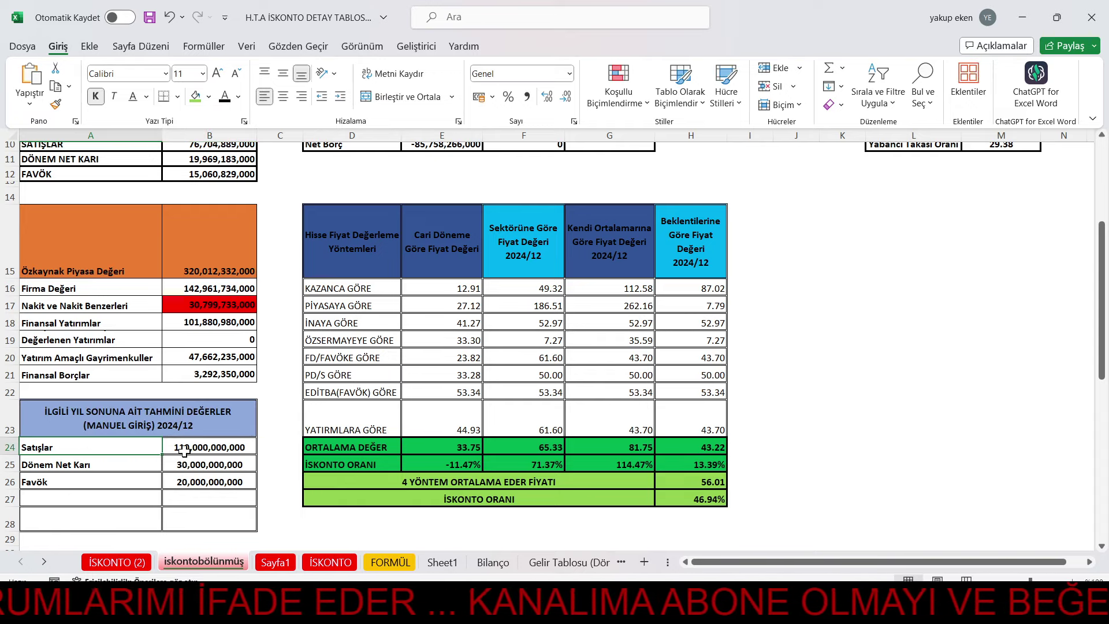
Compare the current-period sales, net profit and Favök figures with the manually entered 2024/12 estimates
{"action": "scroll", "coordinate": [183, 451], "scroll_direction": "up", "scroll_amount": 2}
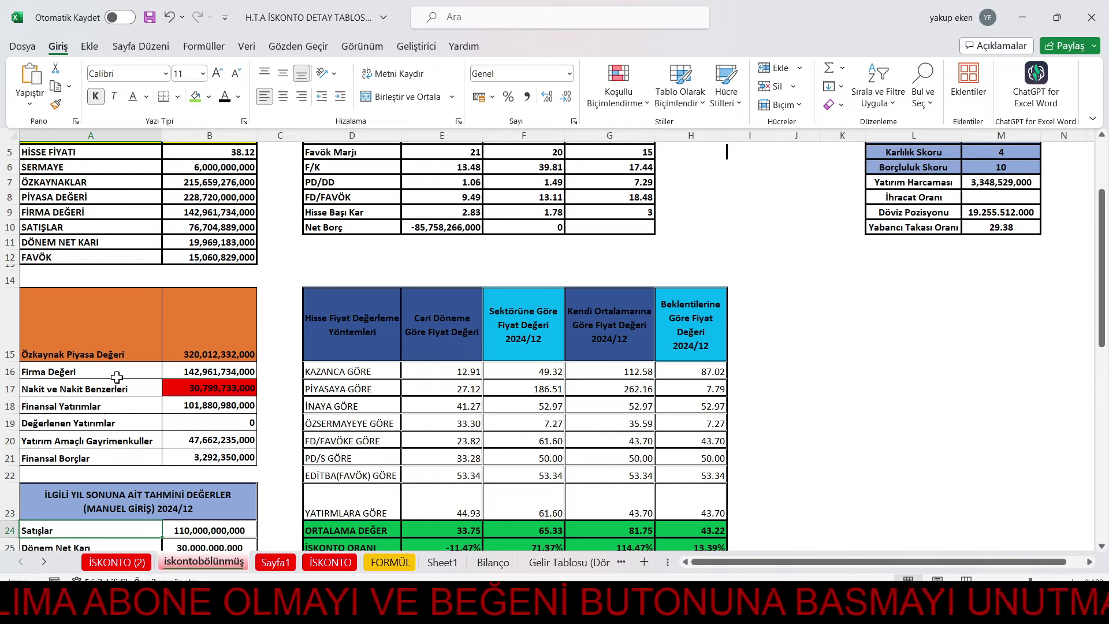
{"action": "scroll", "coordinate": [125, 398], "scroll_direction": "up", "scroll_amount": 1}
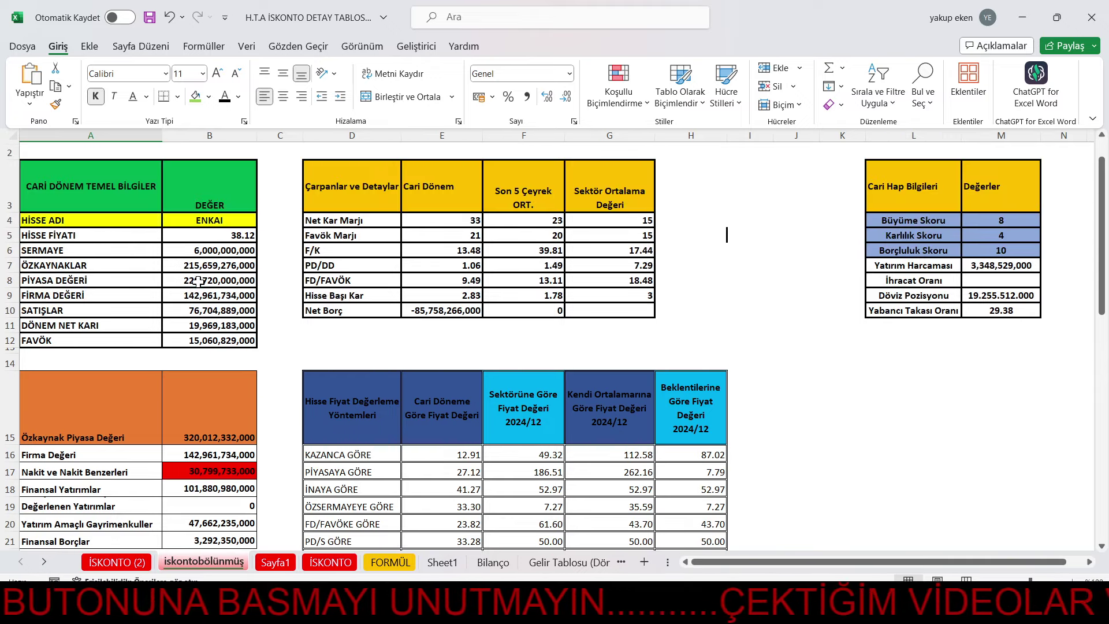
{"action": "left_click", "coordinate": [198, 281]}
{"action": "left_click", "coordinate": [210, 267]}
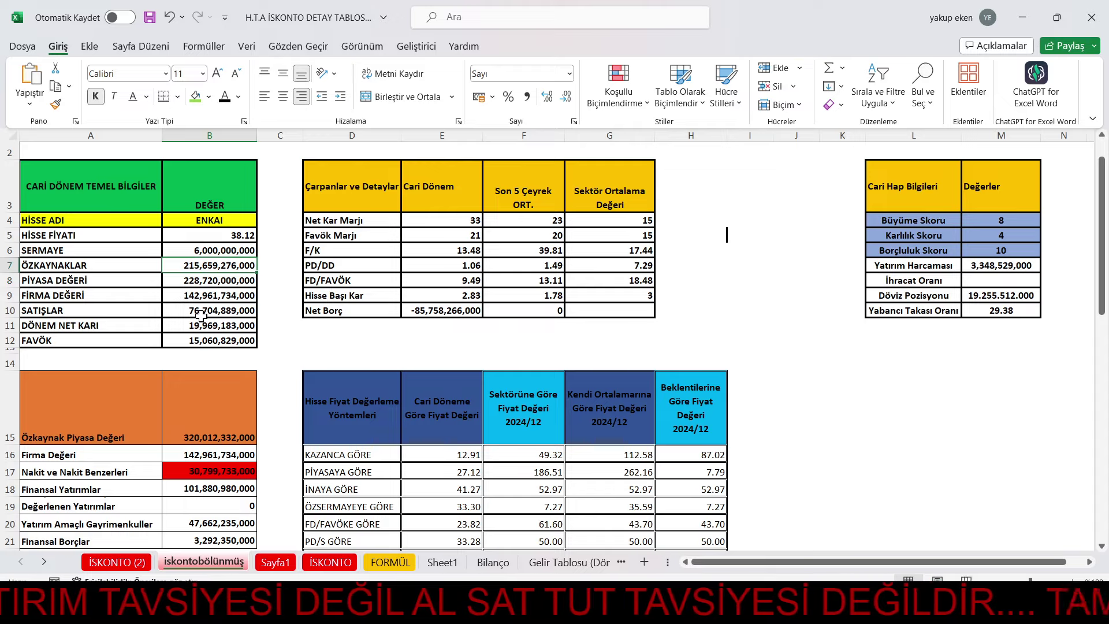
{"action": "scroll", "coordinate": [201, 315], "scroll_direction": "down", "scroll_amount": 3}
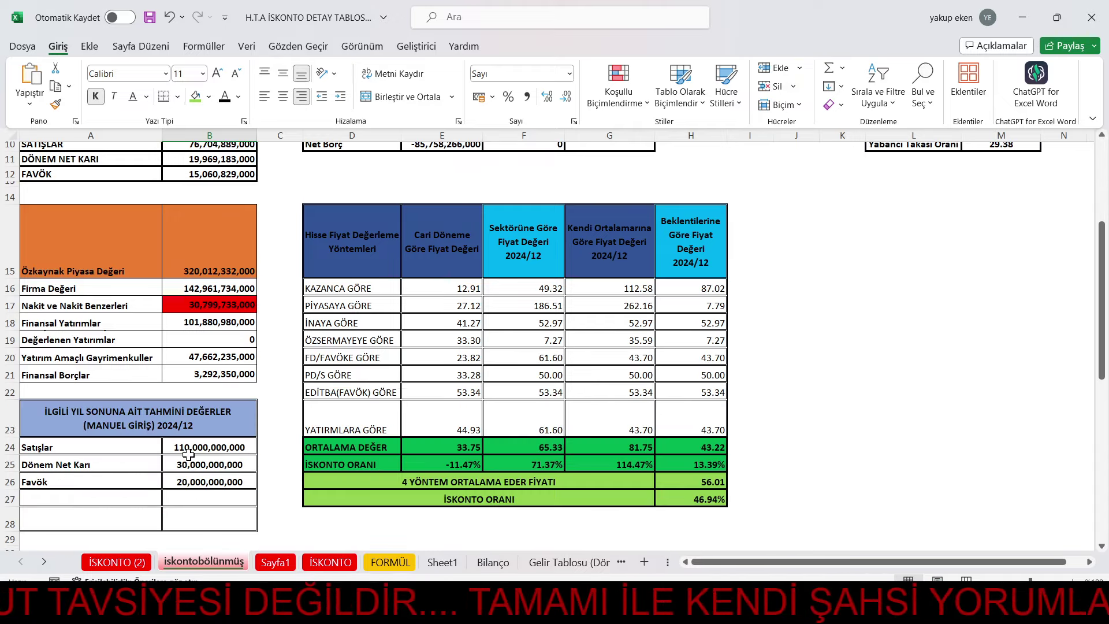
{"action": "scroll", "coordinate": [185, 451], "scroll_direction": "up", "scroll_amount": 2}
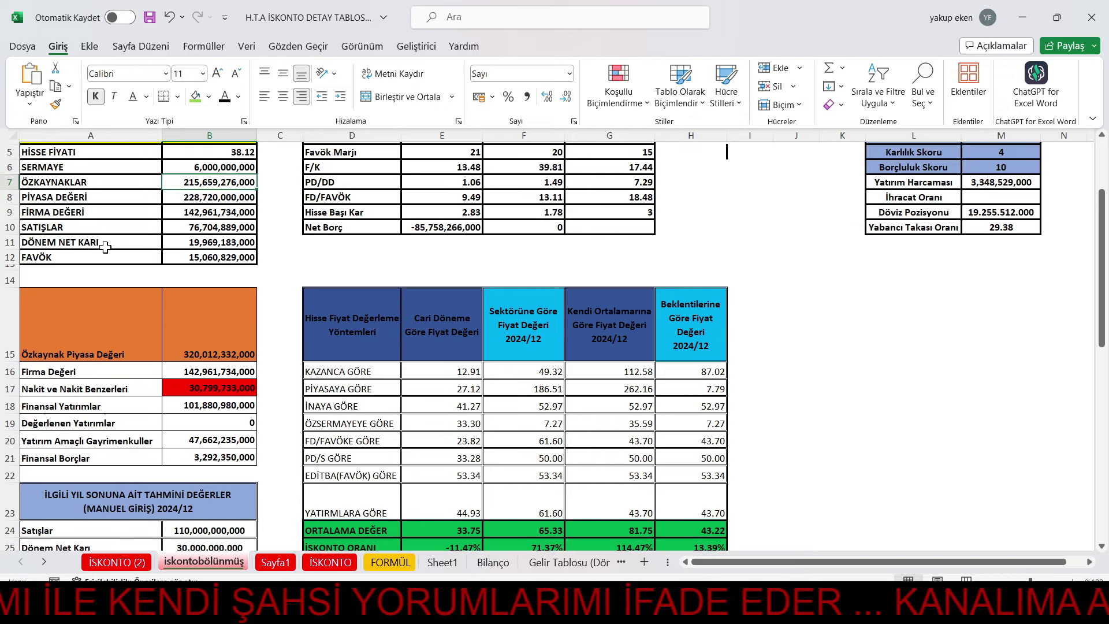
{"action": "scroll", "coordinate": [197, 318], "scroll_direction": "down", "scroll_amount": 2}
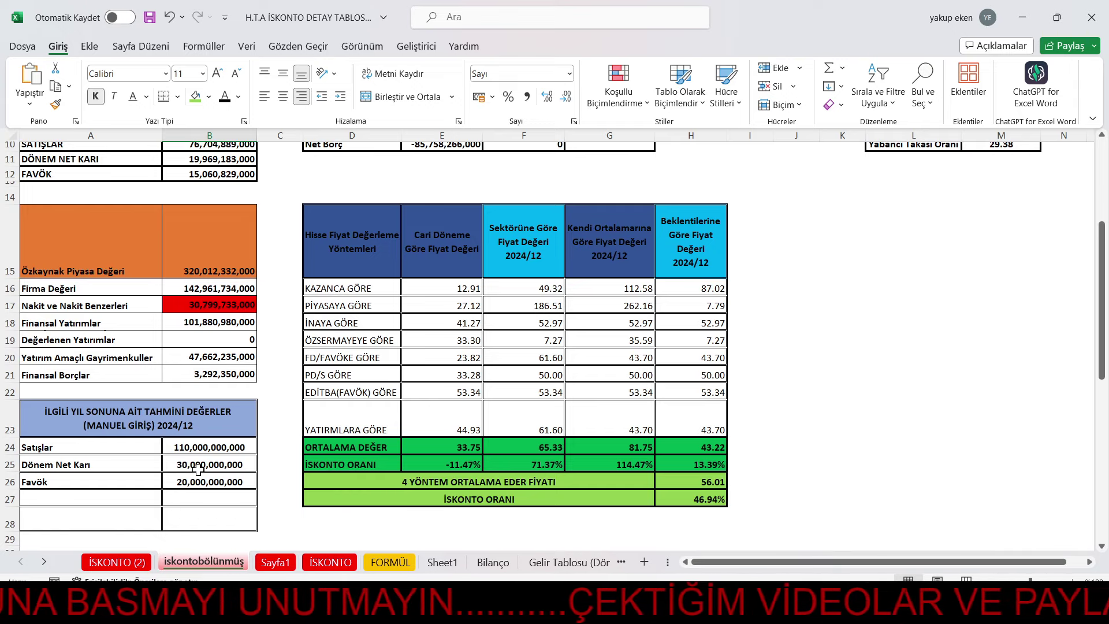
{"action": "scroll", "coordinate": [147, 250], "scroll_direction": "up", "scroll_amount": 1}
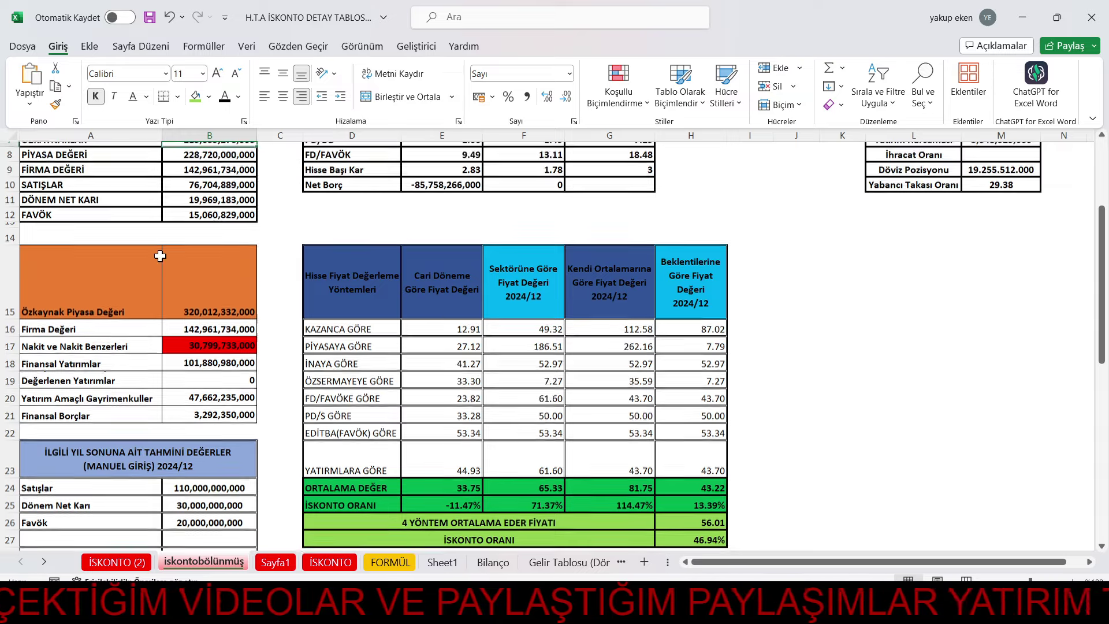
{"action": "scroll", "coordinate": [203, 217], "scroll_direction": "down", "scroll_amount": 3}
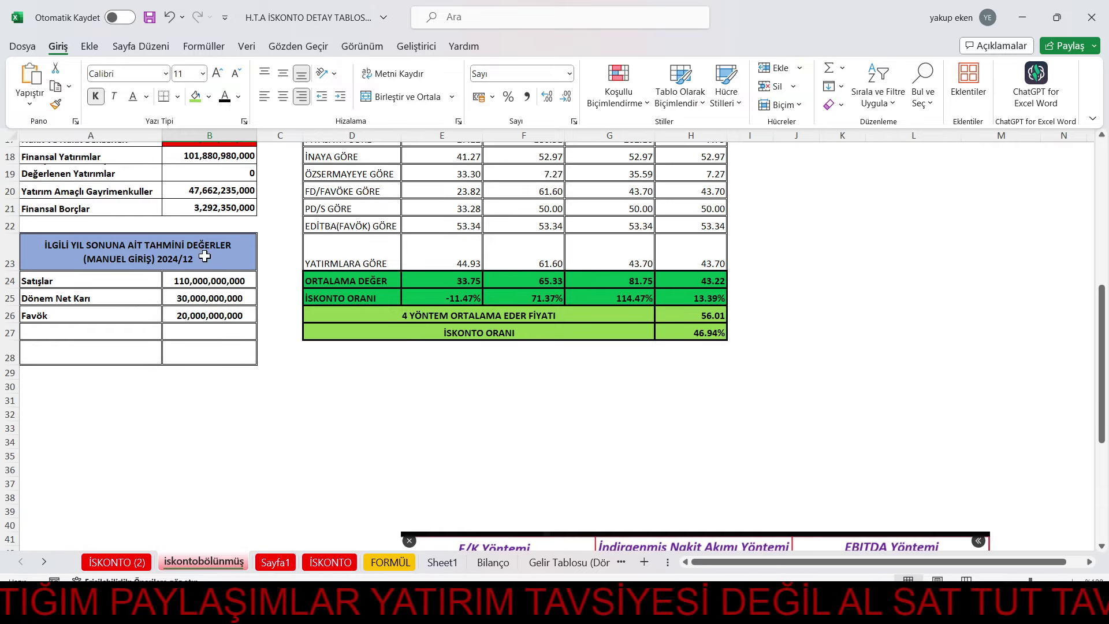
{"action": "left_click", "coordinate": [205, 312]}
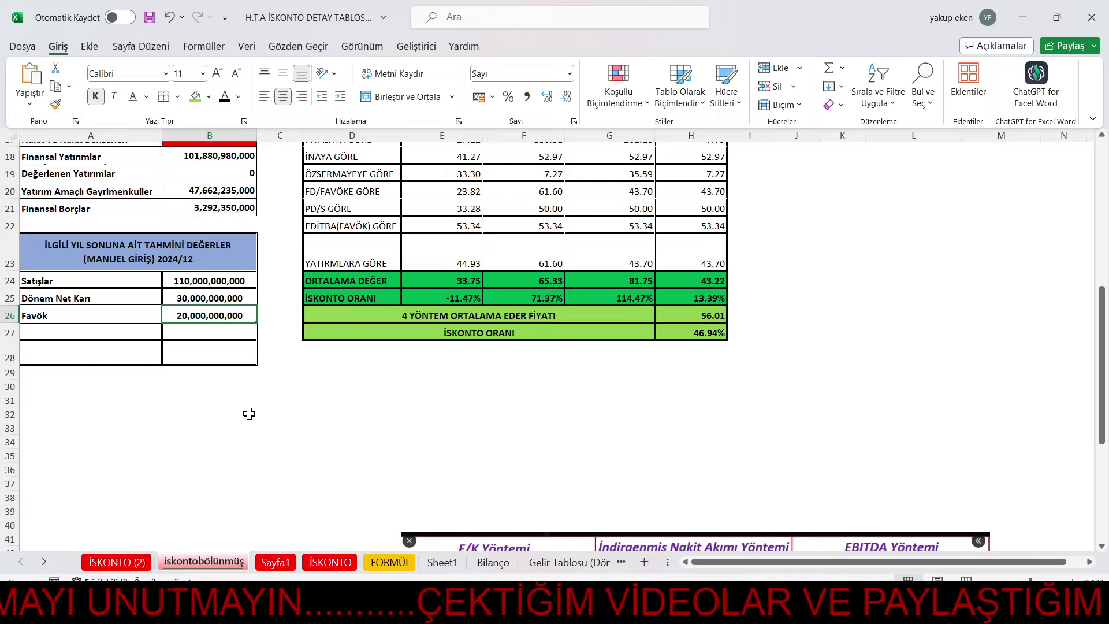
Review the column headings and first method rows of the Hisse Fiyat Değerleme Yöntemleri table
{"action": "scroll", "coordinate": [249, 414], "scroll_direction": "up", "scroll_amount": 3}
{"action": "left_click", "coordinate": [439, 232]}
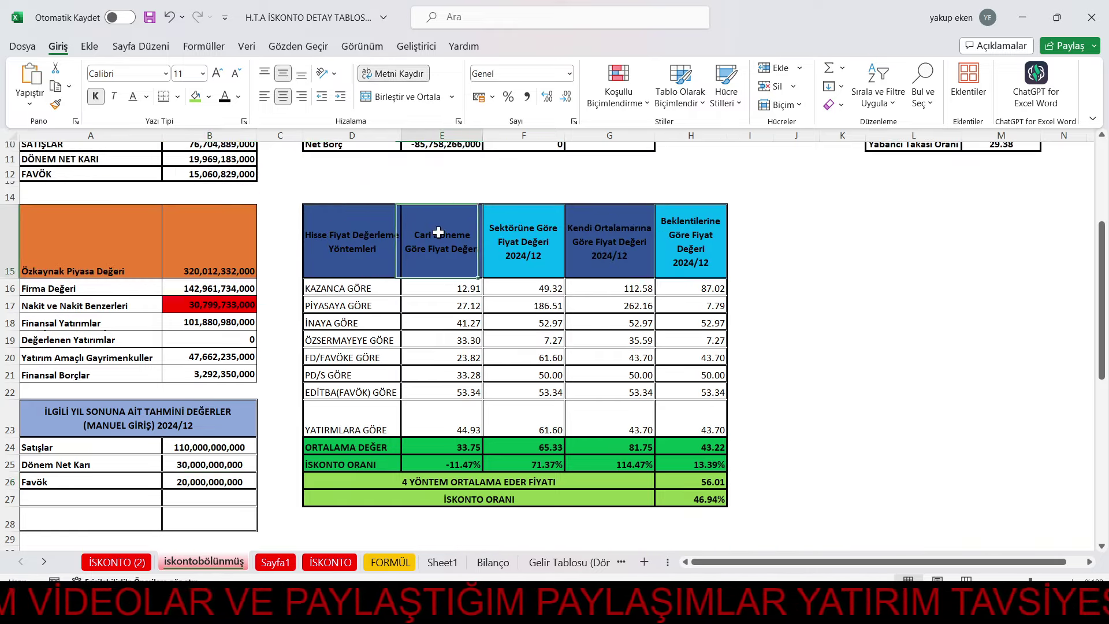
{"action": "left_click", "coordinate": [528, 229]}
{"action": "left_click", "coordinate": [609, 228]}
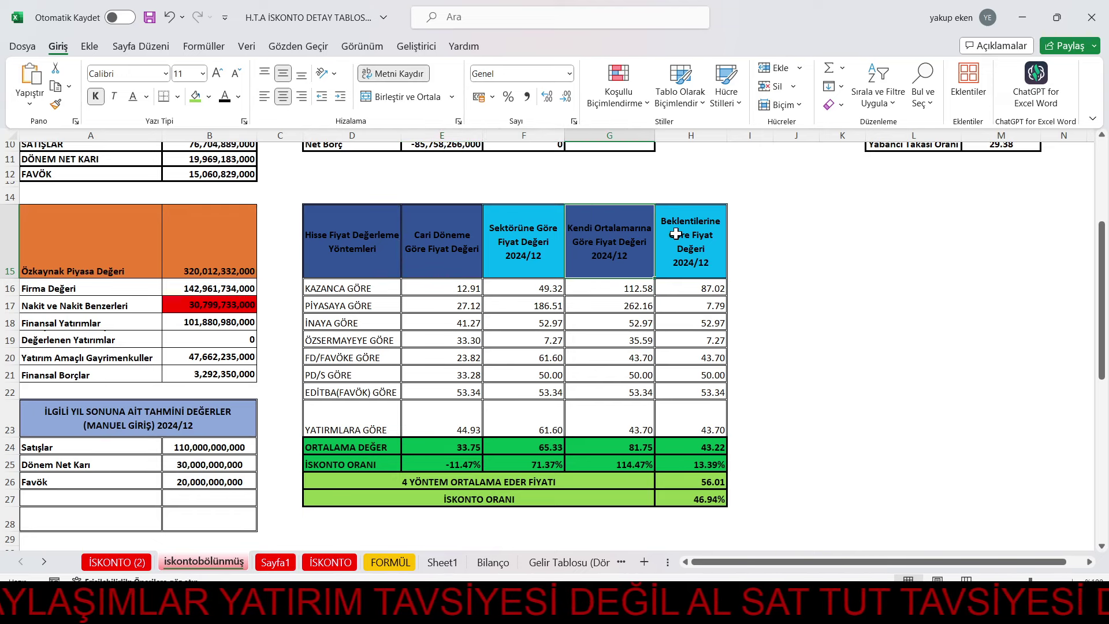
{"action": "left_click_drag", "start_coordinate": [407, 241], "coordinate": [454, 242]}
{"action": "left_click", "coordinate": [518, 231]}
{"action": "left_click", "coordinate": [619, 232]}
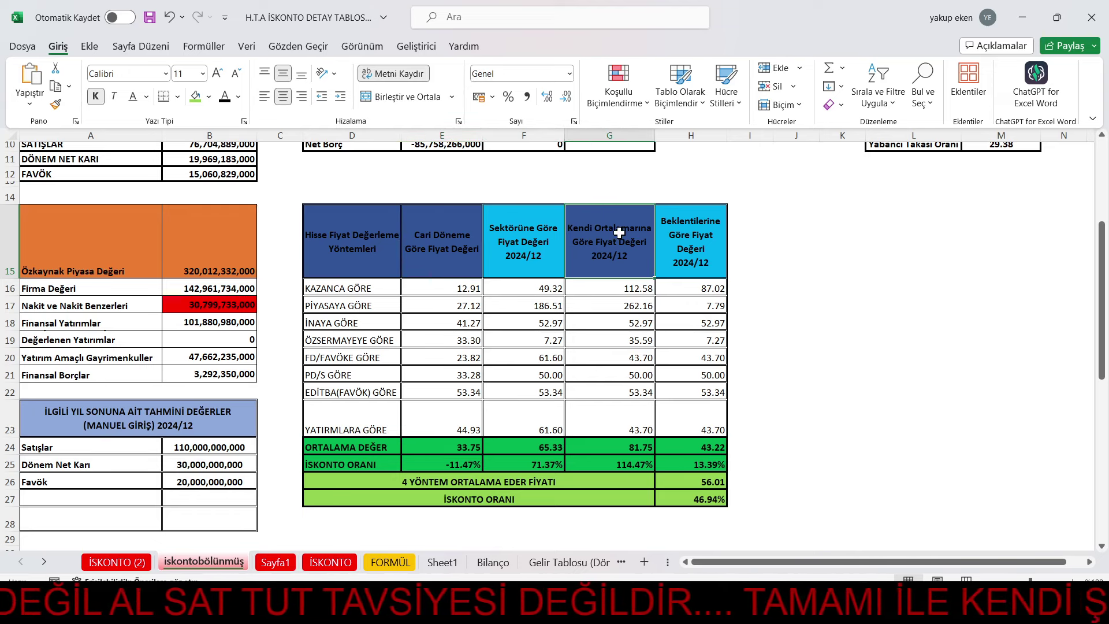
{"action": "left_click", "coordinate": [712, 234]}
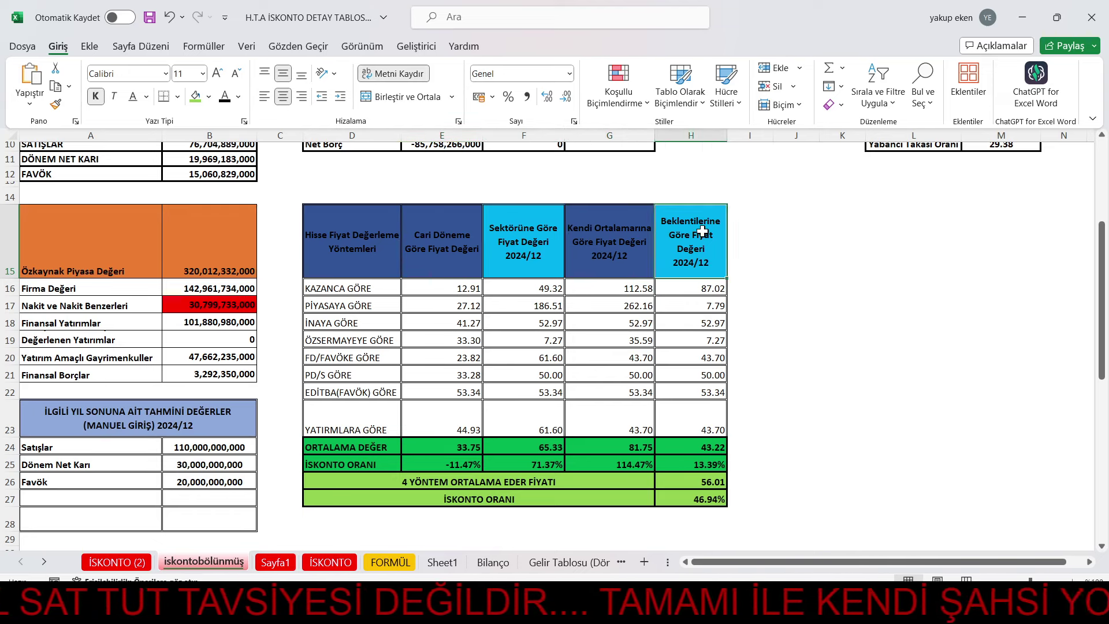
{"action": "left_click_drag", "start_coordinate": [336, 290], "coordinate": [445, 290]}
{"action": "left_click", "coordinate": [342, 307]}
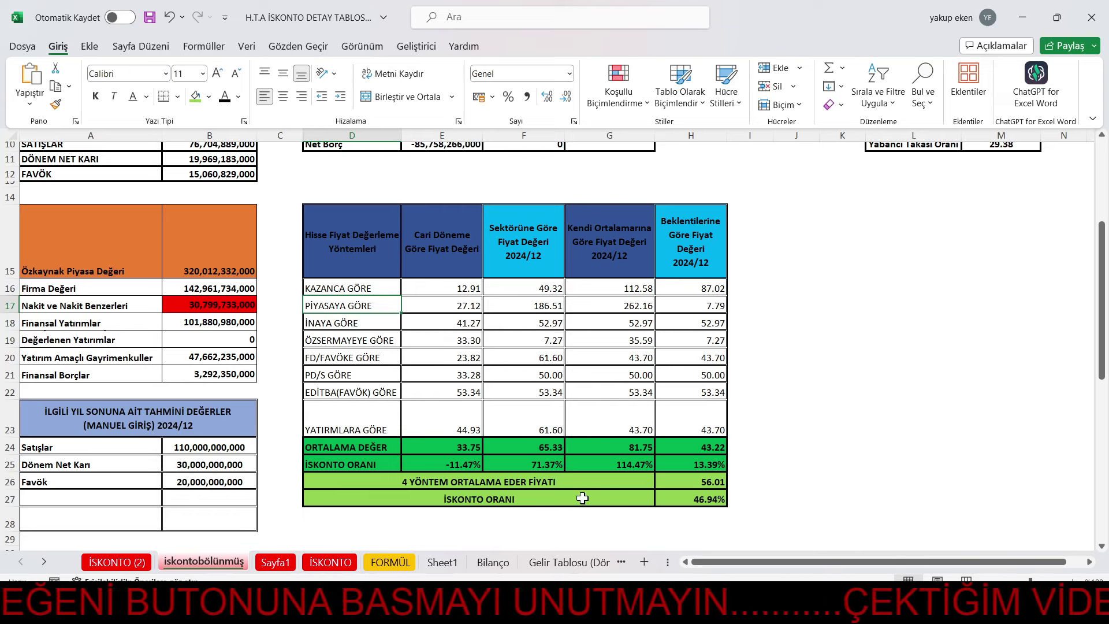
Examine the 4 YÖNTEM ORTALAMA EDER FİYATI value and the İSKONTO ORANI beneath it in the valuation table
{"action": "left_click", "coordinate": [714, 487]}
{"action": "left_click", "coordinate": [505, 504]}
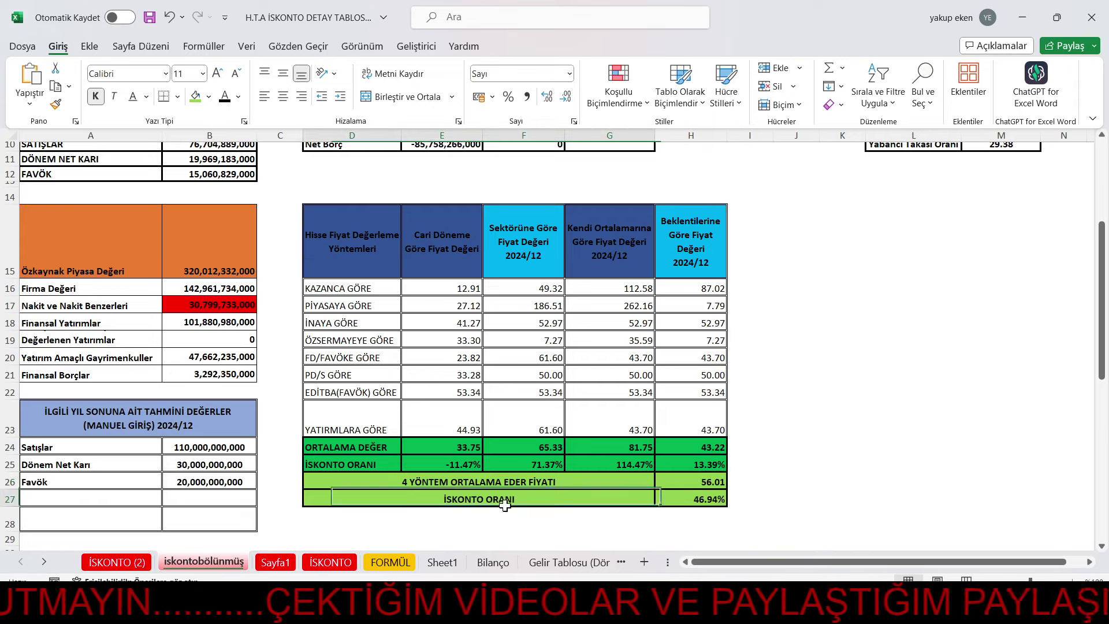
{"action": "left_click", "coordinate": [711, 501]}
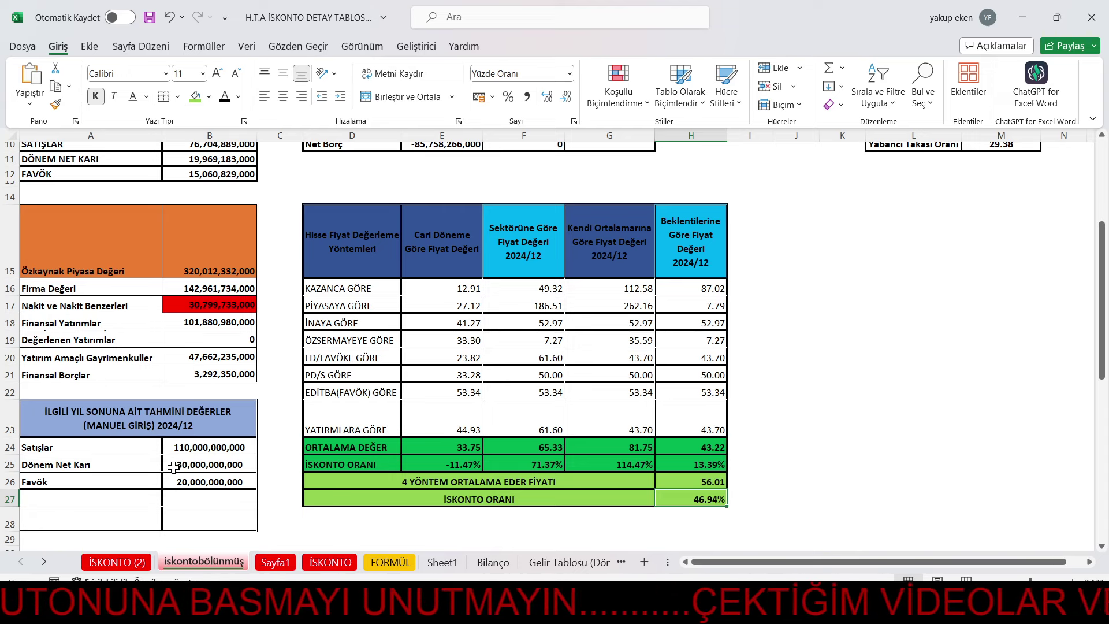
{"action": "left_click", "coordinate": [775, 432]}
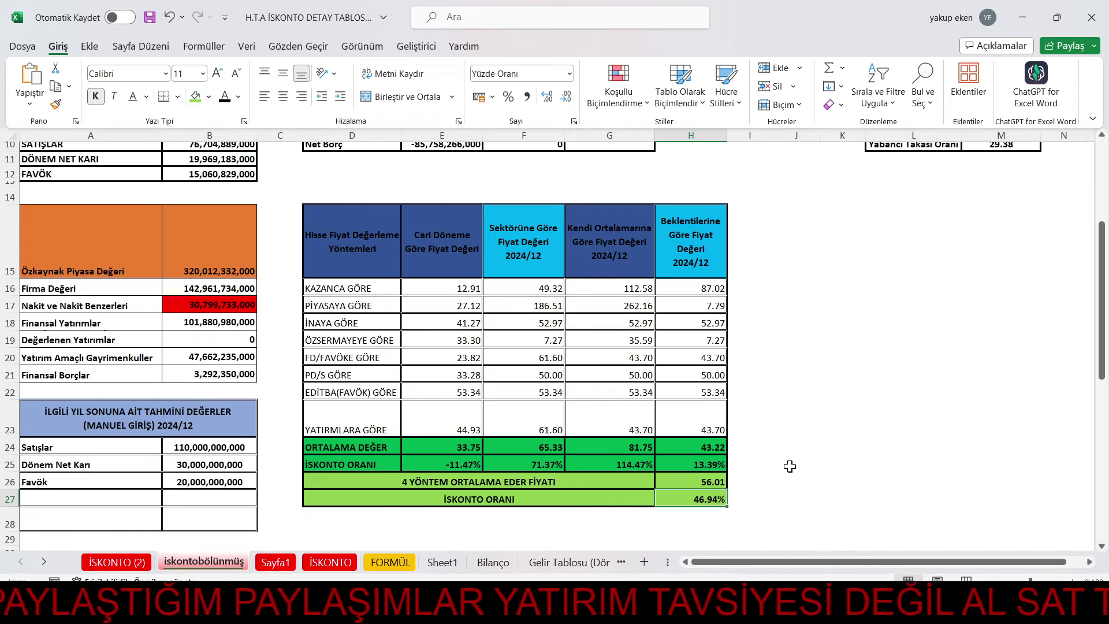
{"action": "left_click", "coordinate": [803, 443]}
{"action": "left_click", "coordinate": [693, 483]}
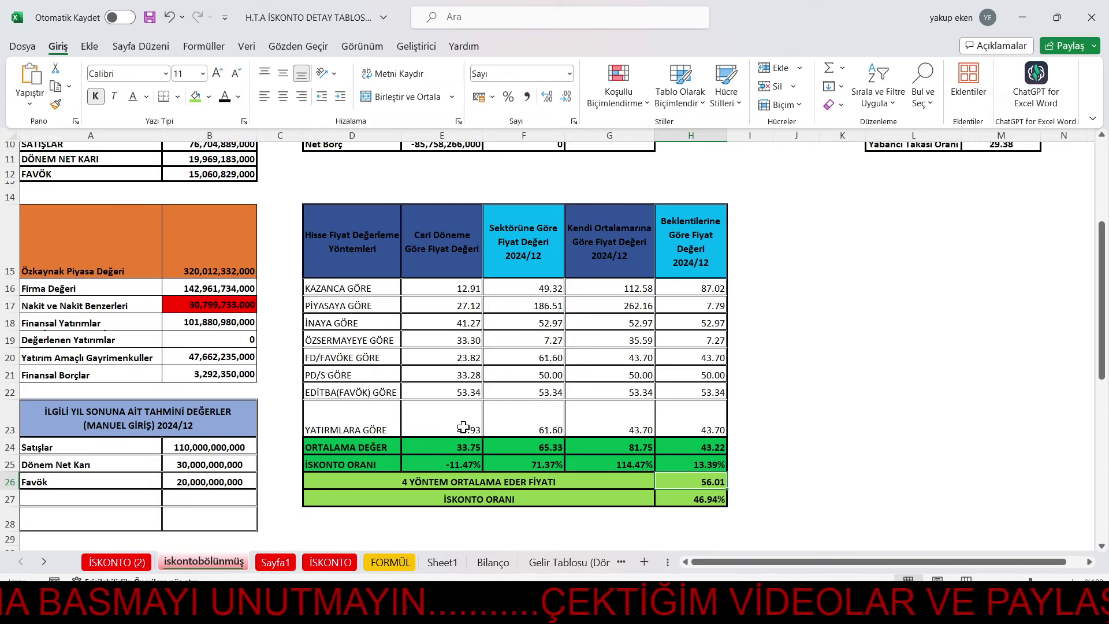
Align the YATIRMLARA GÖRE label in D23 to the vertical middle of its cell
{"action": "left_click", "coordinate": [339, 428]}
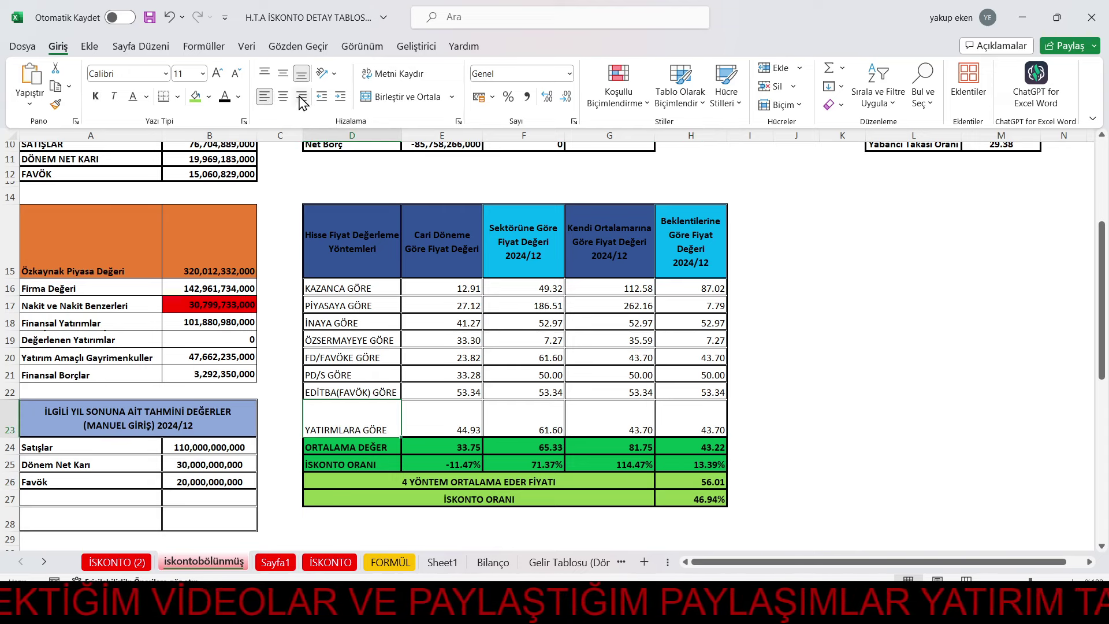
{"action": "left_click", "coordinate": [283, 73]}
{"action": "left_click", "coordinate": [1008, 376]}
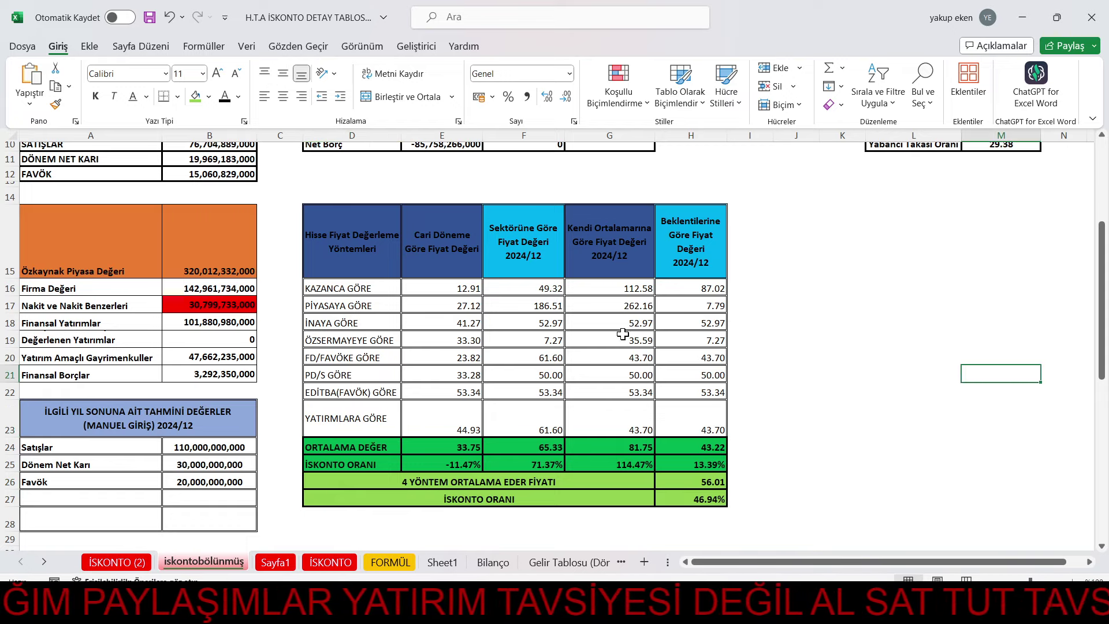
Center the valuation values in E16:H23 both horizontally and vertically
{"action": "left_click_drag", "start_coordinate": [462, 289], "coordinate": [701, 419]}
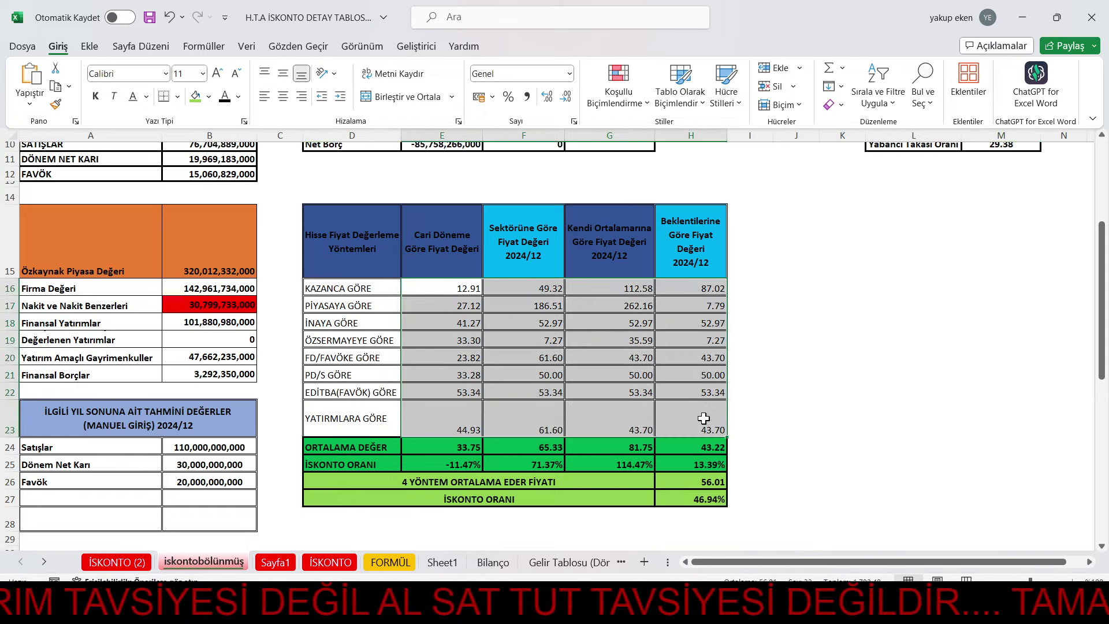
{"action": "left_click", "coordinate": [283, 97]}
{"action": "left_click", "coordinate": [282, 75]}
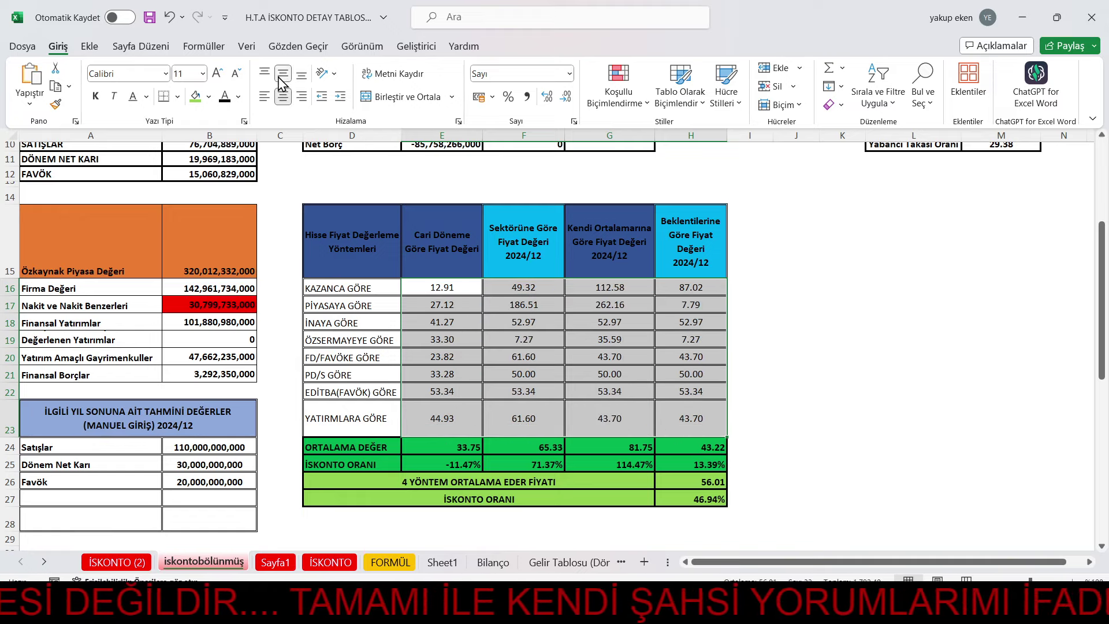
{"action": "left_click", "coordinate": [900, 320]}
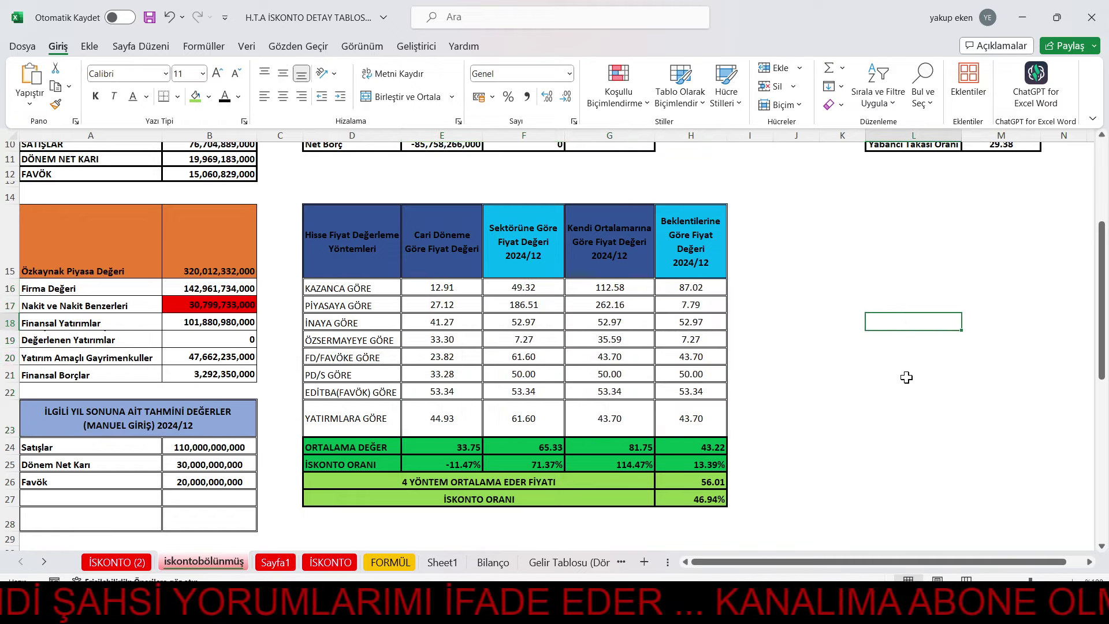
Review the Cari Hap Bilgileri table from the growth, profitability and debt scores through to Yabancı Takası Oranı
{"action": "scroll", "coordinate": [906, 377], "scroll_direction": "up", "scroll_amount": 4}
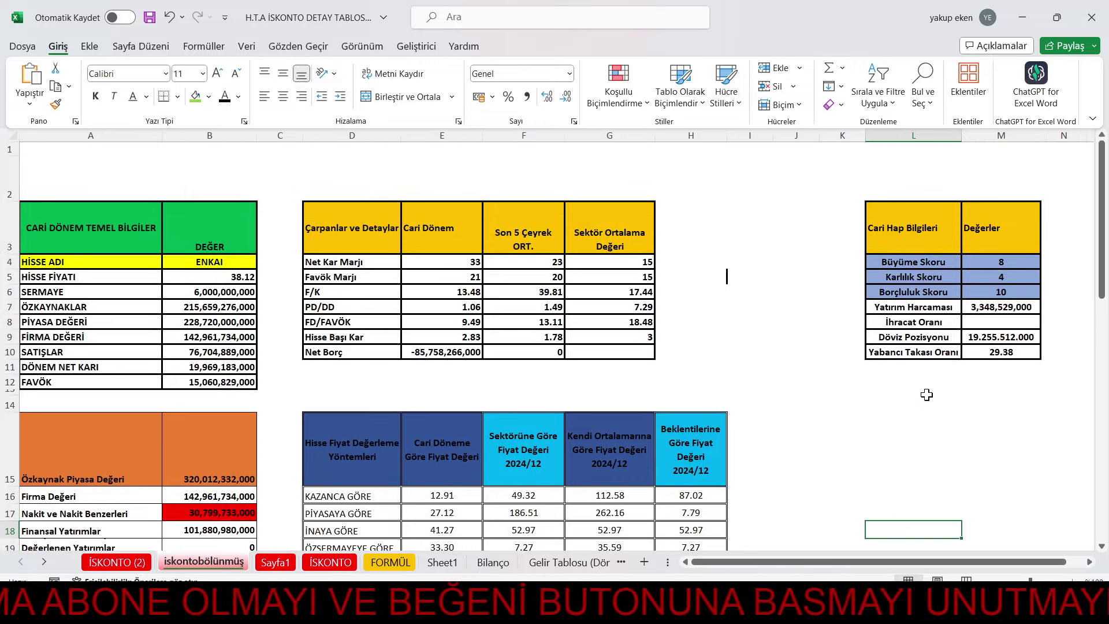
{"action": "left_click", "coordinate": [892, 267]}
{"action": "left_click", "coordinate": [897, 277]}
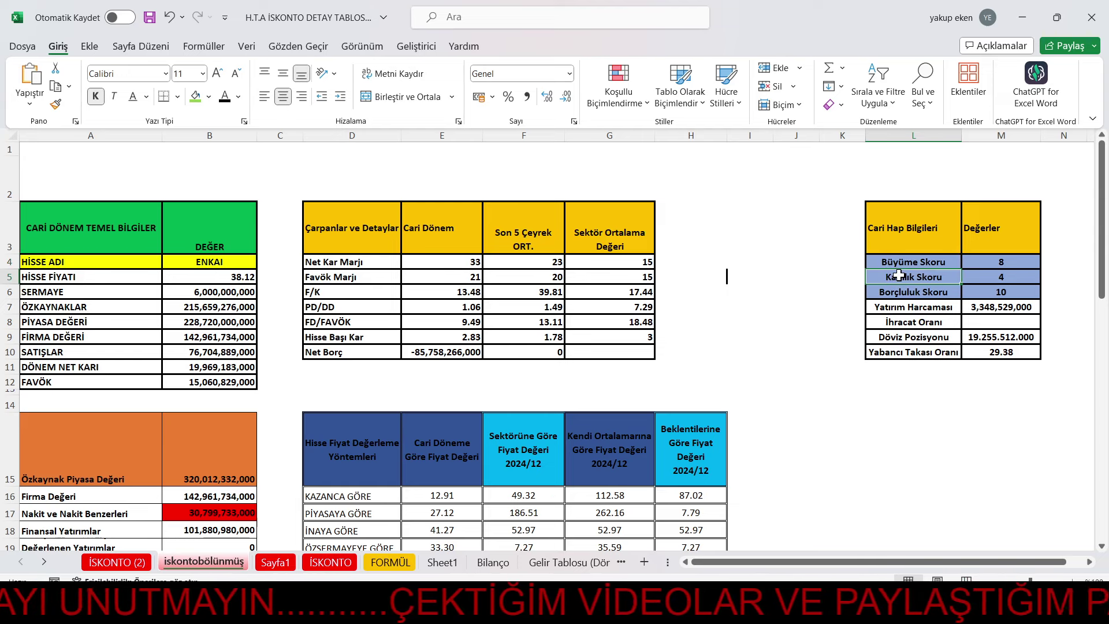
{"action": "left_click", "coordinate": [911, 291]}
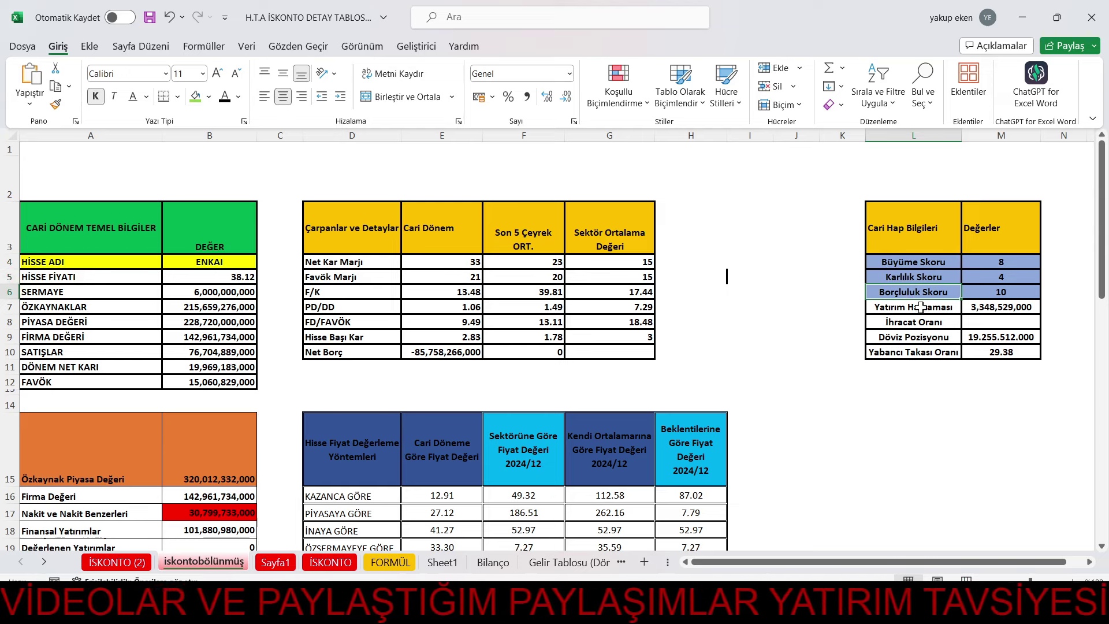
{"action": "left_click", "coordinate": [921, 307]}
{"action": "left_click", "coordinate": [1009, 312]}
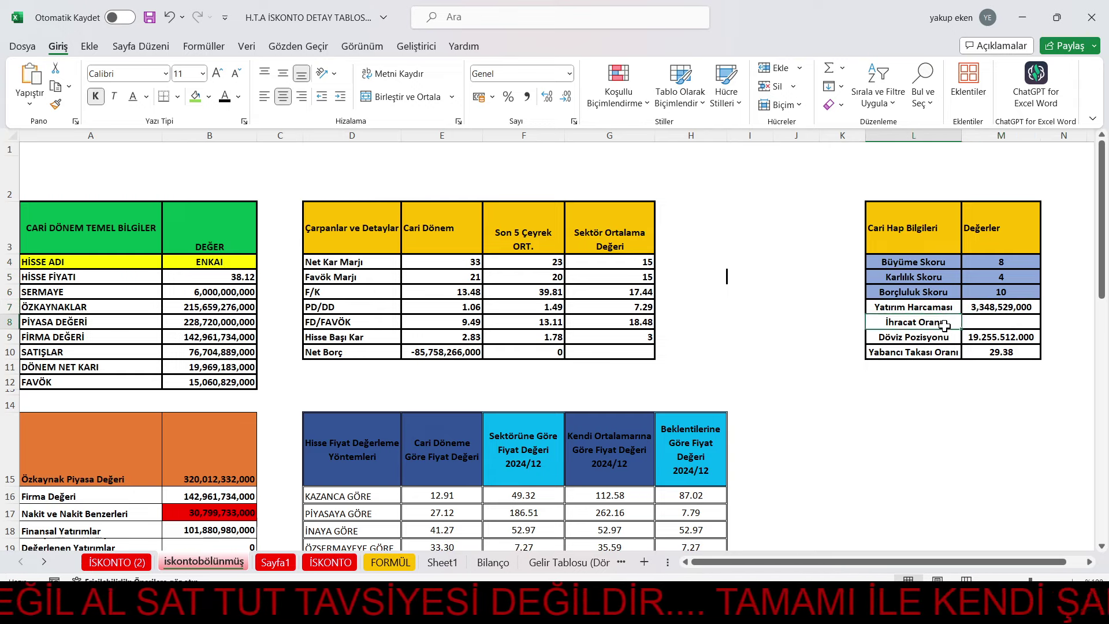
{"action": "left_click", "coordinate": [976, 321]}
{"action": "left_click", "coordinate": [903, 341]}
{"action": "left_click", "coordinate": [998, 341]}
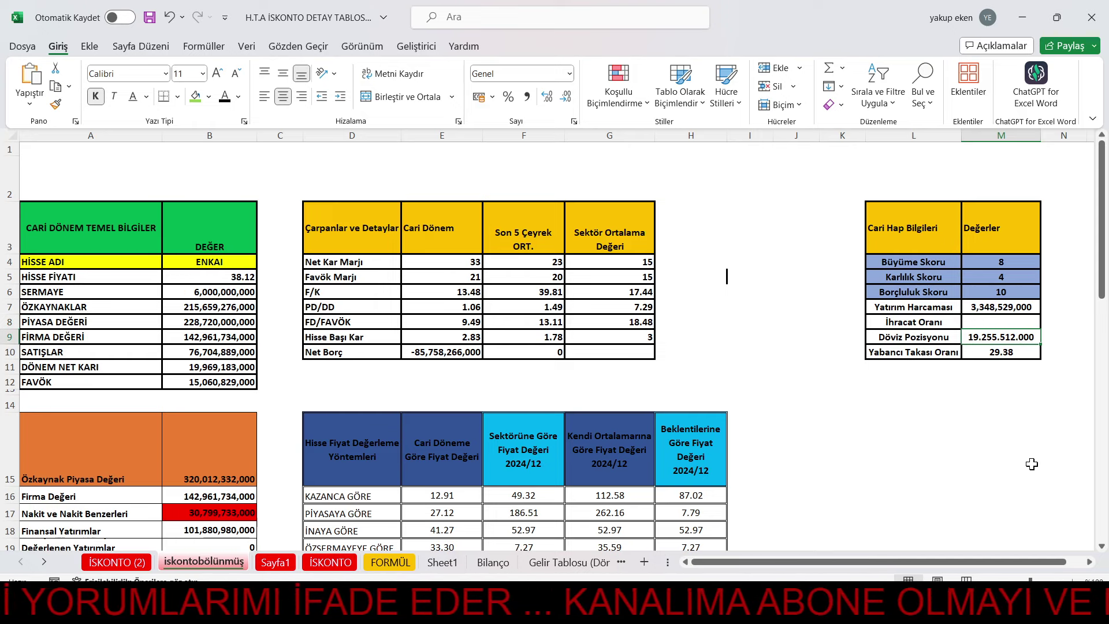
{"action": "left_click", "coordinate": [914, 352]}
{"action": "left_click", "coordinate": [1007, 354]}
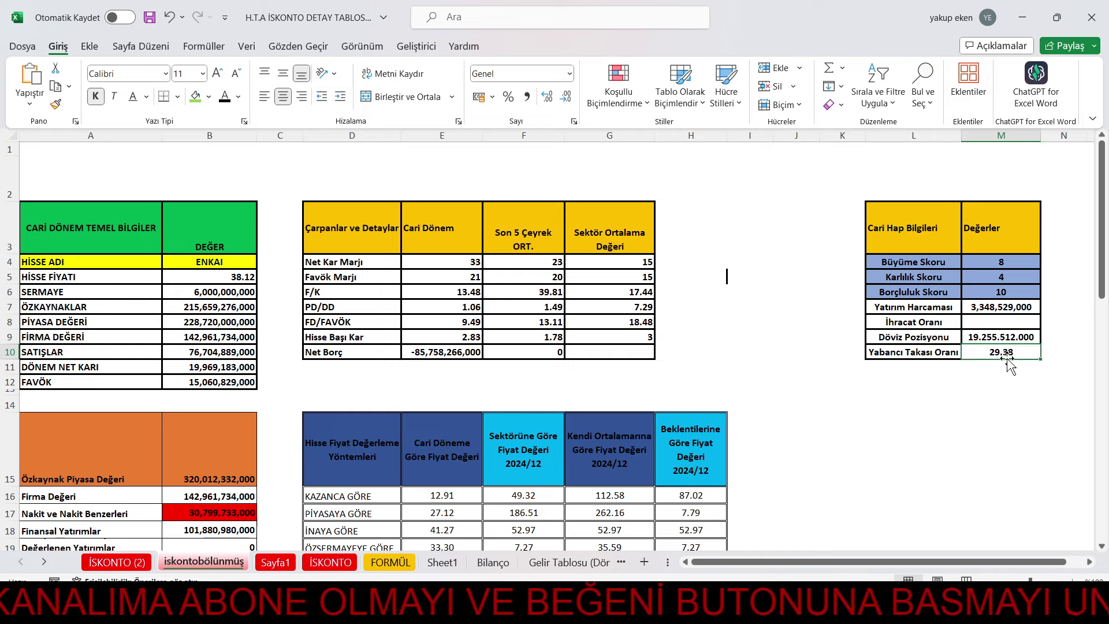